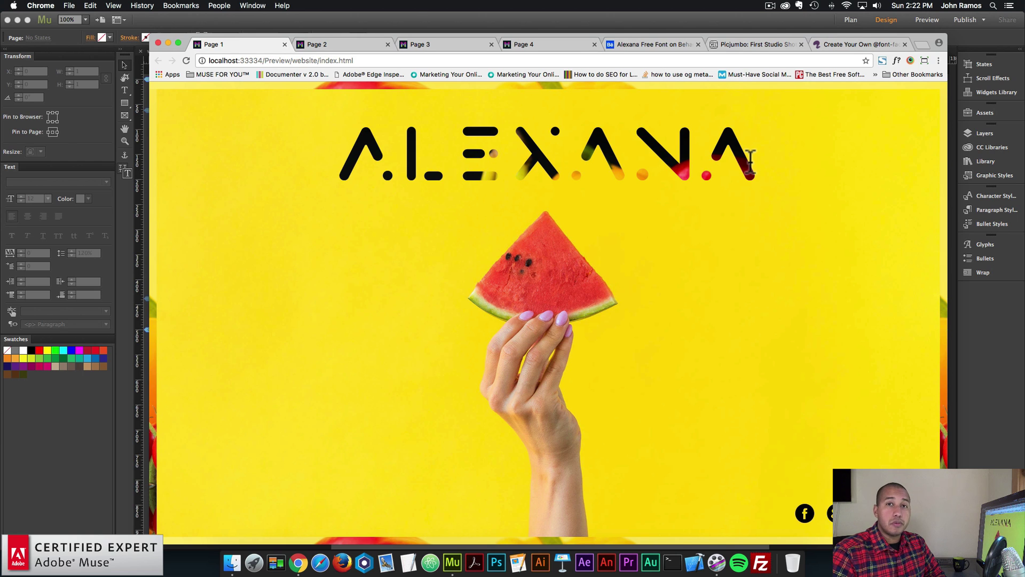
Highlight different letters of the ALEXANA heading several times, clearing each selection.
left_click_drag(343, 149, 778, 153)
left_click(769, 153)
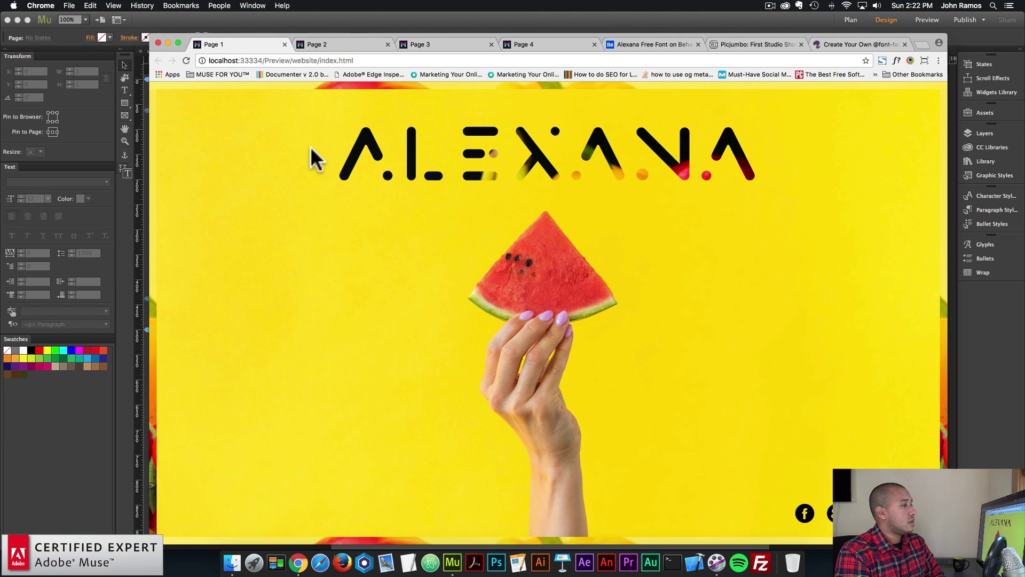
left_click_drag(750, 157, 489, 156)
left_click(405, 158)
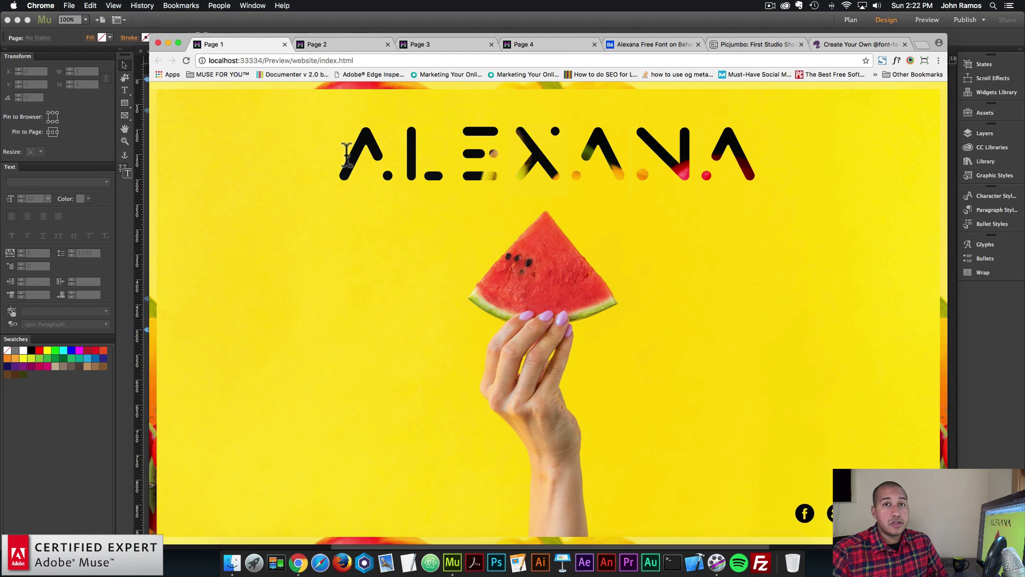
left_click_drag(314, 130, 443, 146)
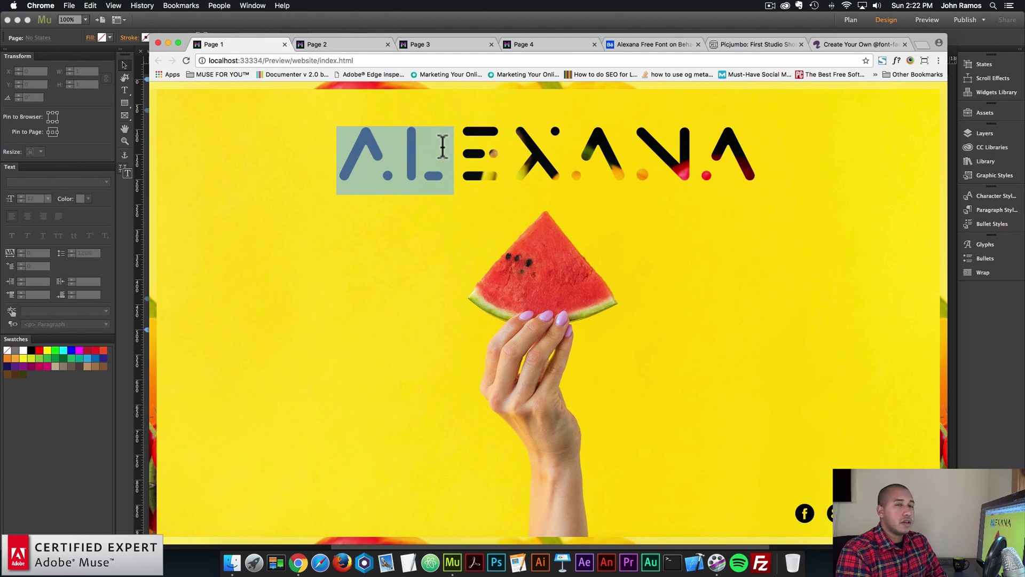
left_click(827, 154)
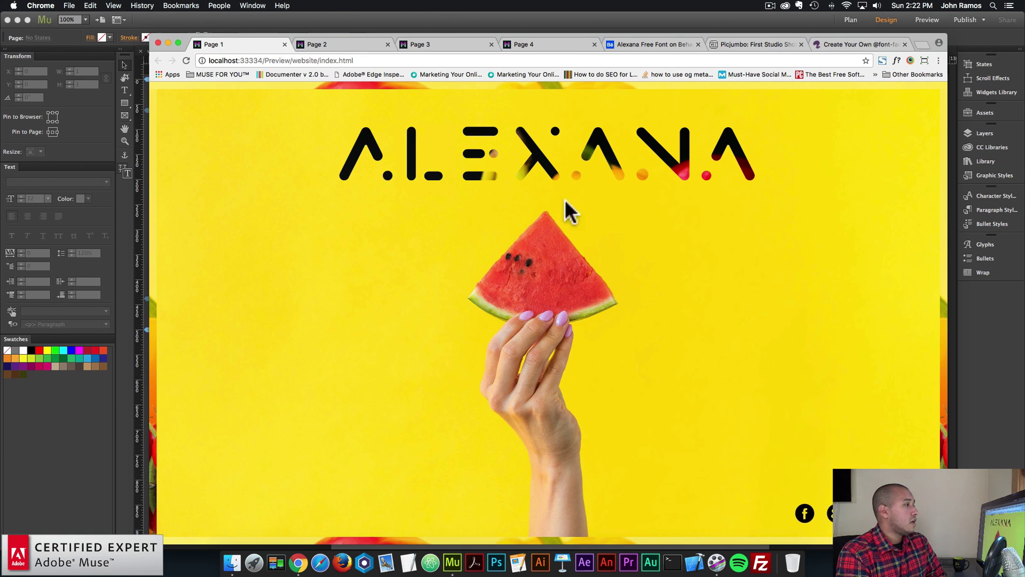
left_click_drag(400, 137, 630, 154)
left_click(737, 146)
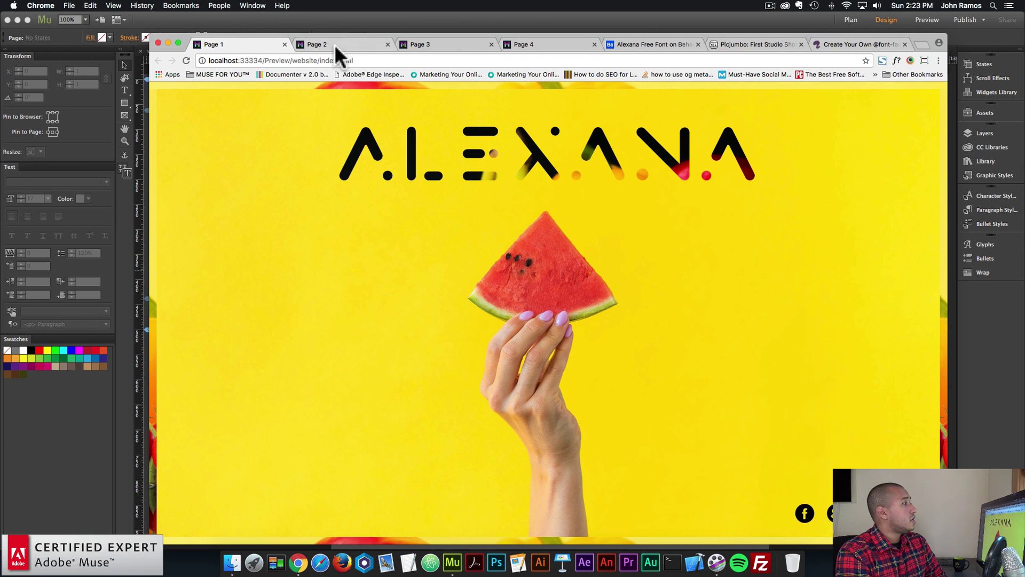
Check the Page 2, 3 and 4 previews, then go to the Alexana Free Font Behance page.
left_click(350, 47)
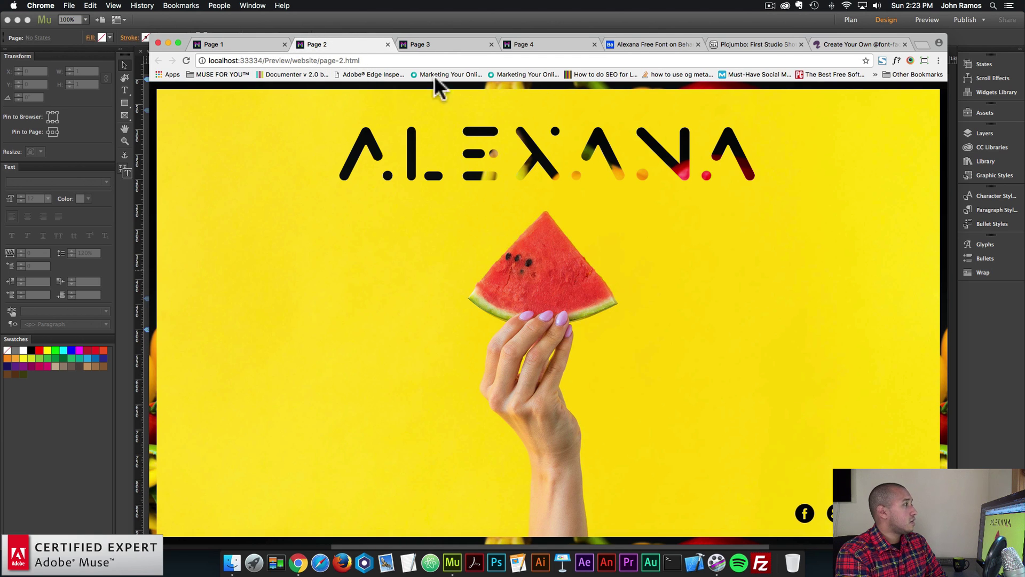
left_click(437, 45)
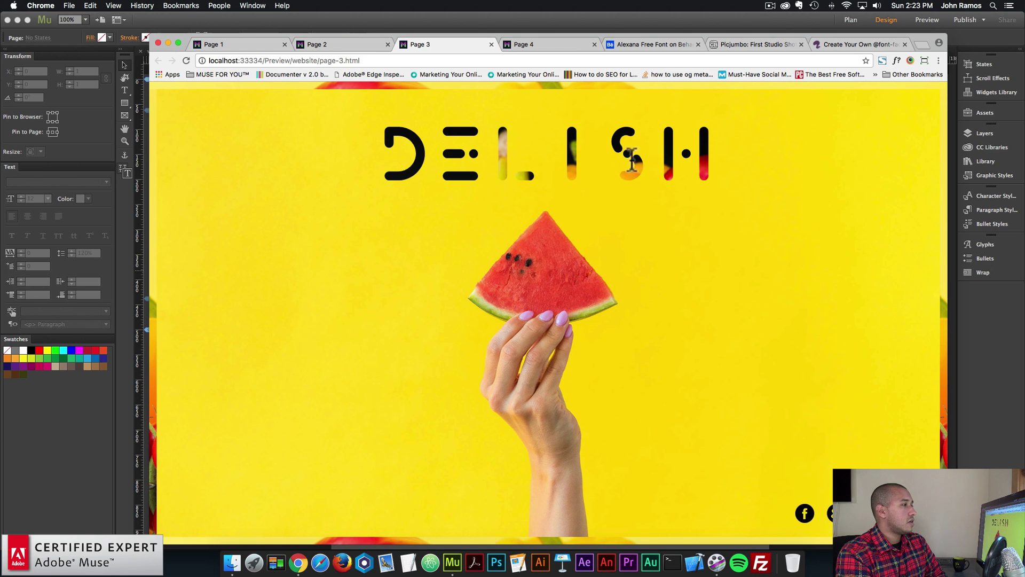
left_click(569, 45)
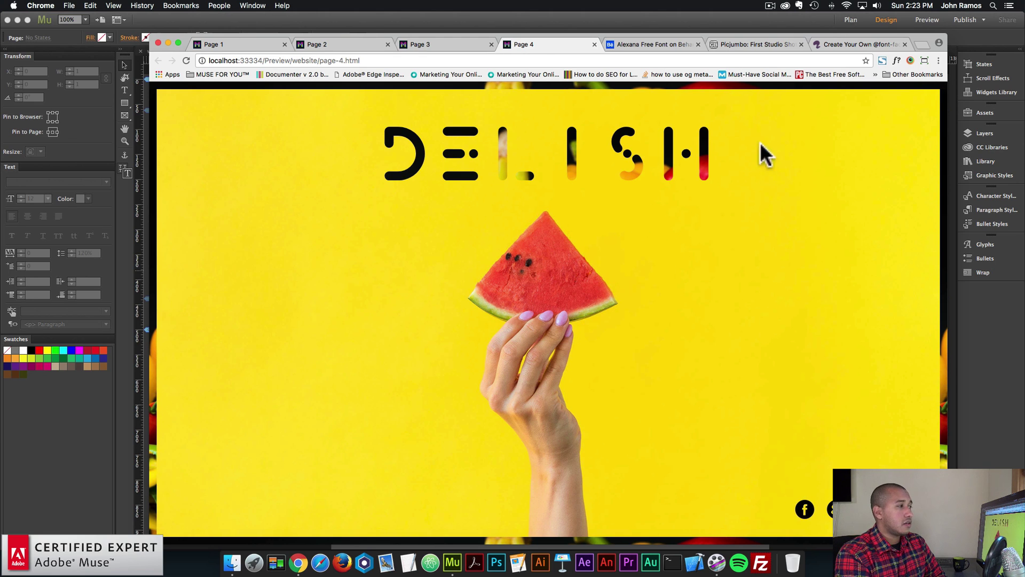
left_click(659, 43)
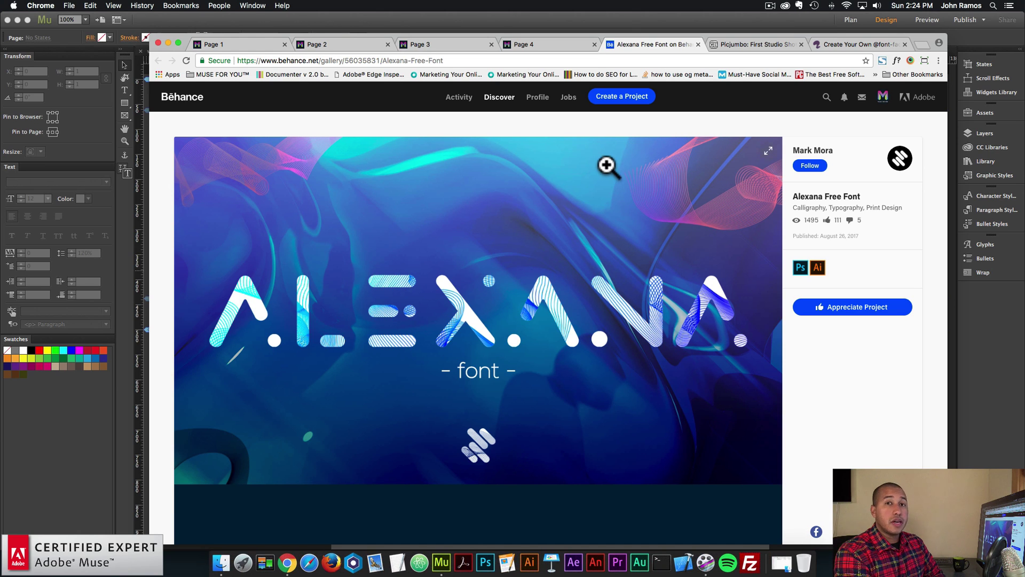
Unzip Alexana_font.zip in the assets folder, open the Alexana_font folder and select Alexana.ttf.
left_click(220, 566)
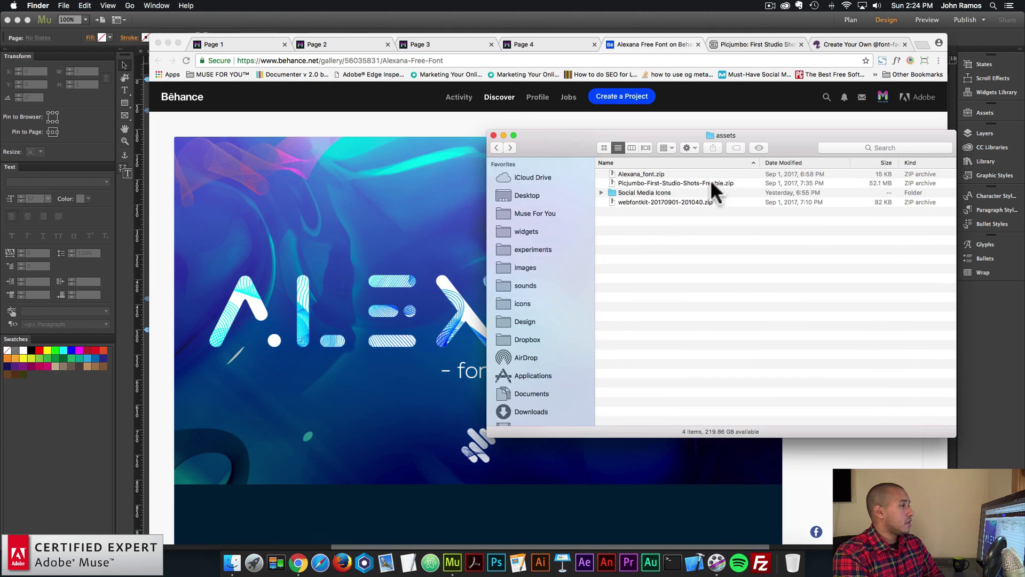
left_click(662, 174)
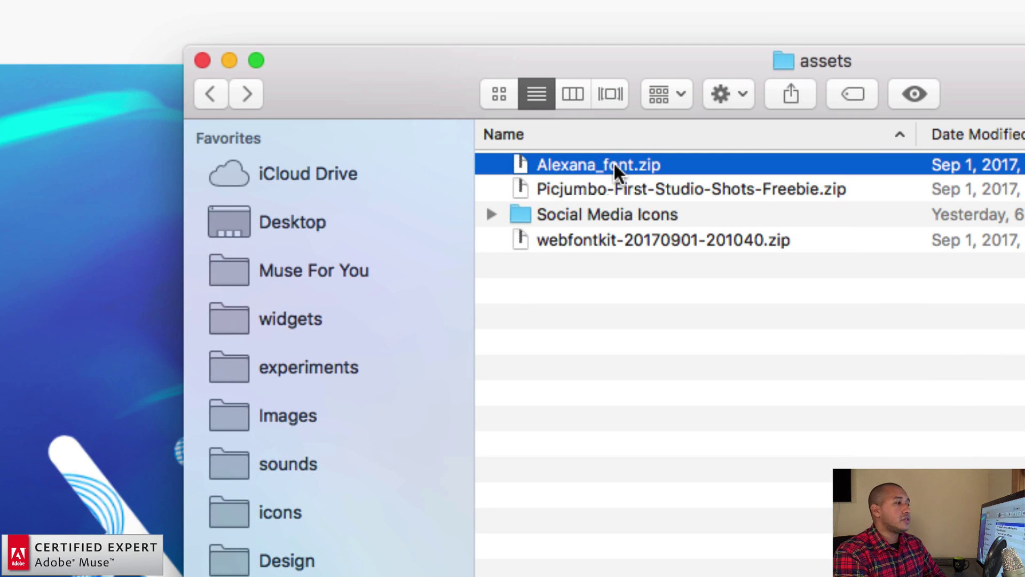
double_click(614, 163)
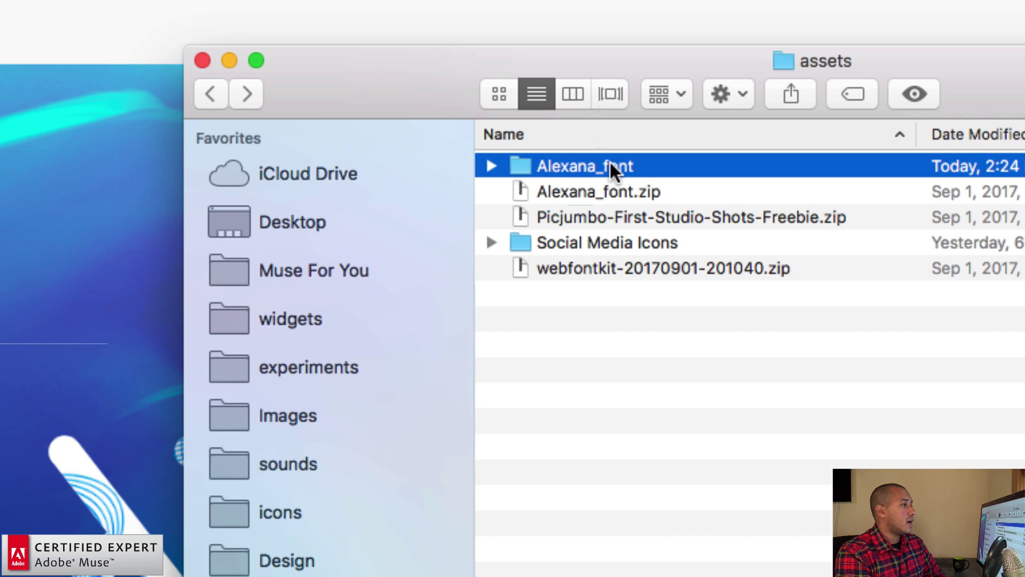
double_click(610, 163)
left_click(597, 213)
left_click(613, 275)
left_click(582, 241)
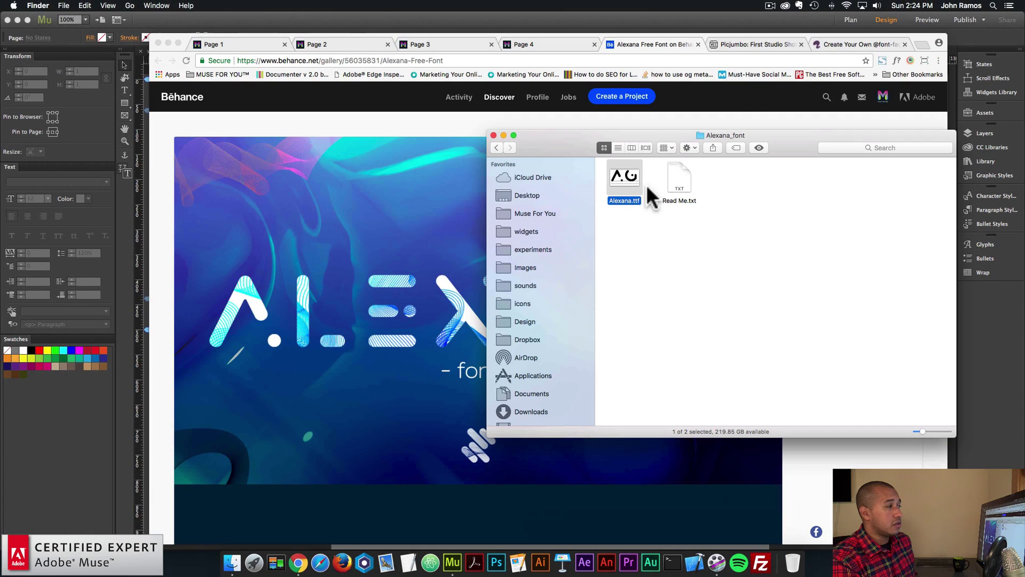
Scroll through the Alexana glyph charts on Behance, then bring the Alexana_font folder forward.
left_click(418, 120)
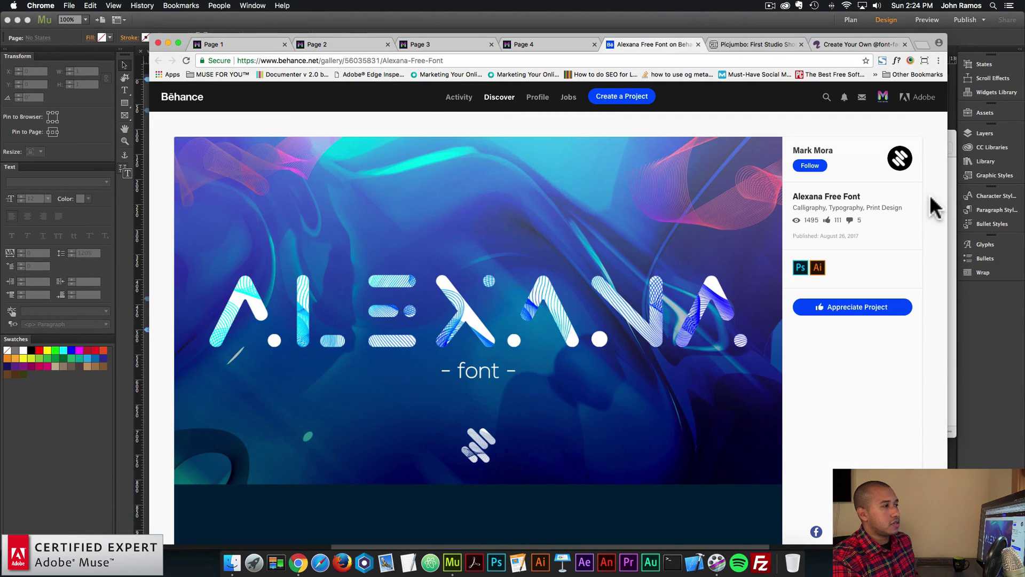
scroll(932, 203, "down", 10)
left_click_drag(943, 162, 943, 213)
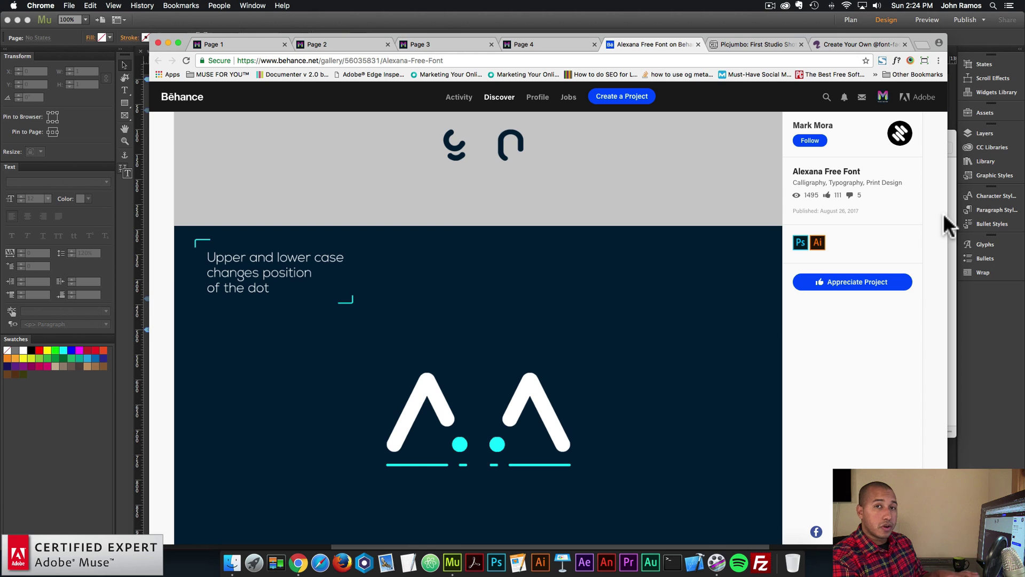
left_click_drag(943, 213, 945, 225)
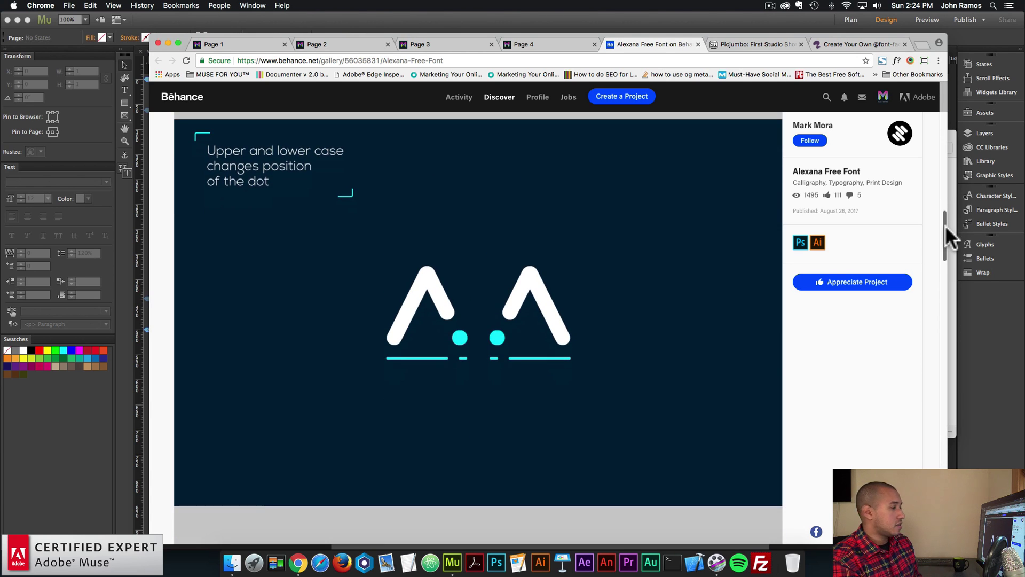
left_click(232, 562)
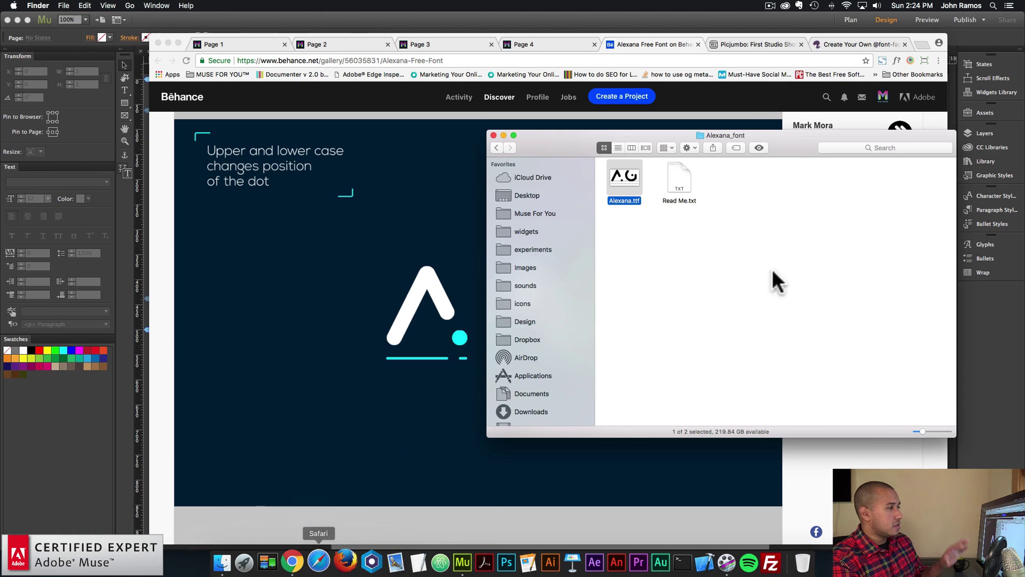
Preview Alexana.ttf in Font Book, close the preview, and return to Font Squirrel's Webfont Generator.
double_click(626, 174)
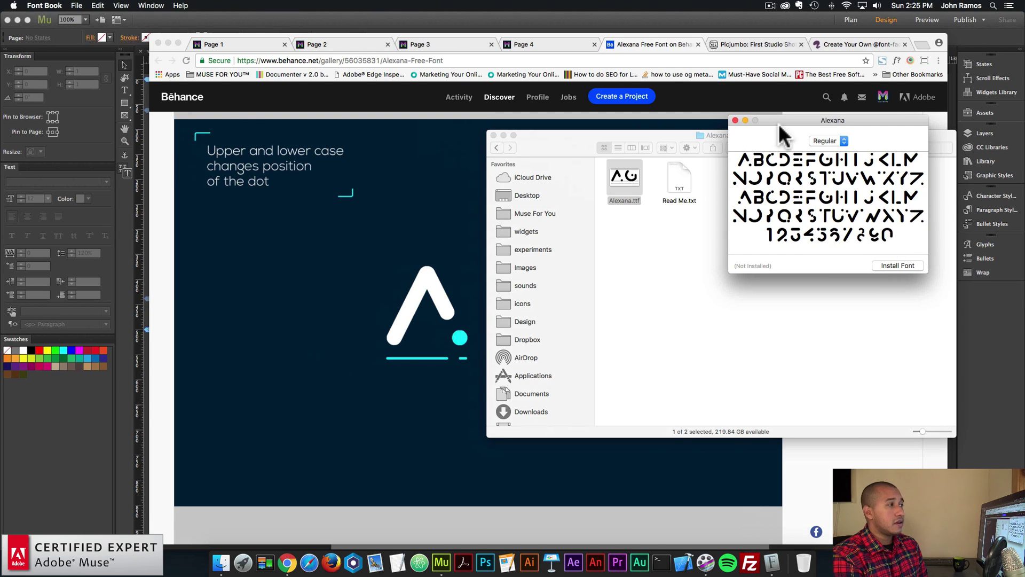
left_click_drag(774, 121, 753, 134)
left_click(715, 132)
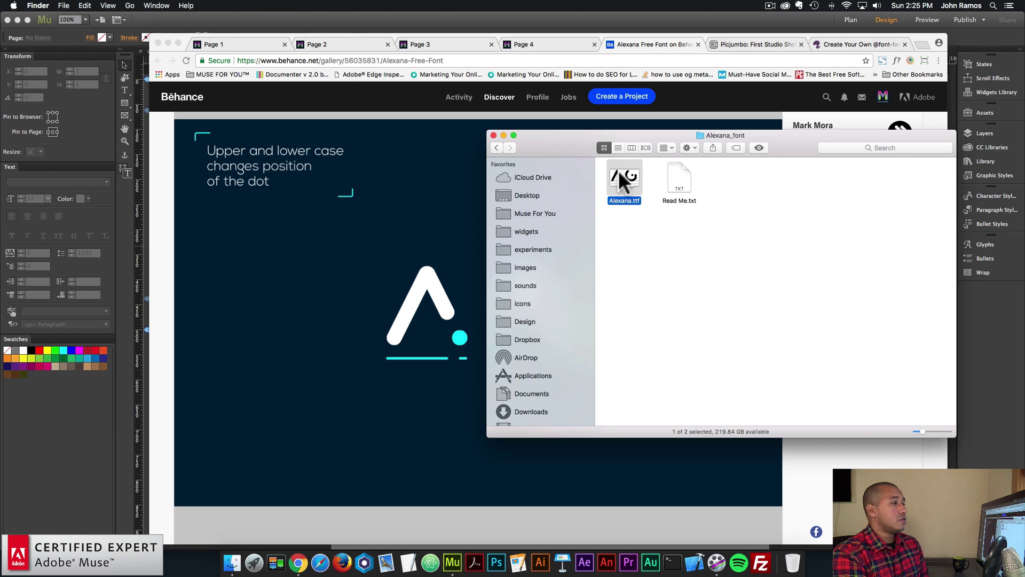
left_click(836, 44)
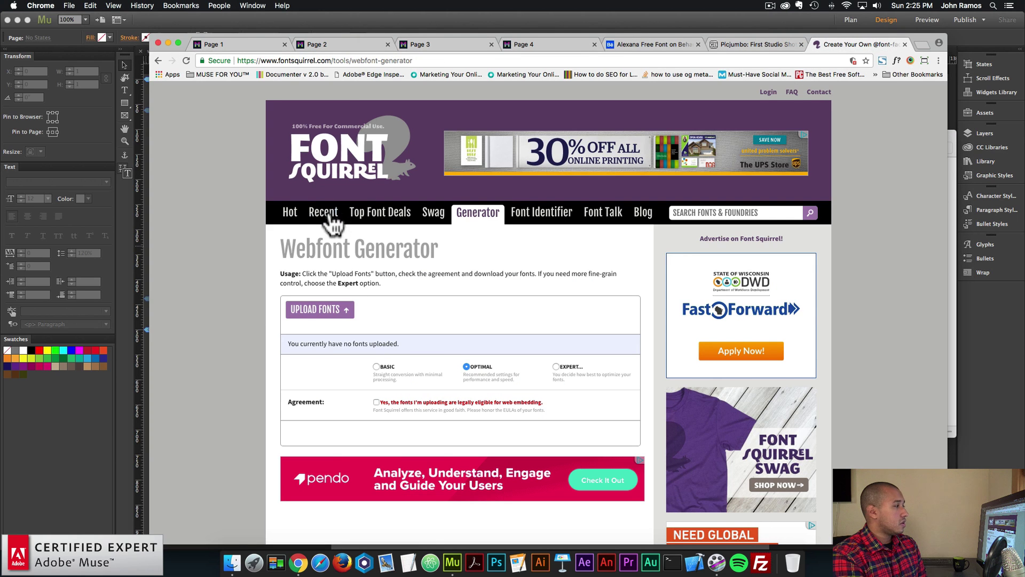
Go to fontsquirrel.com, open the Webfont Generator in Expert mode, and add EOT Lite output.
left_click(361, 58)
type("fontsquirrel.com")
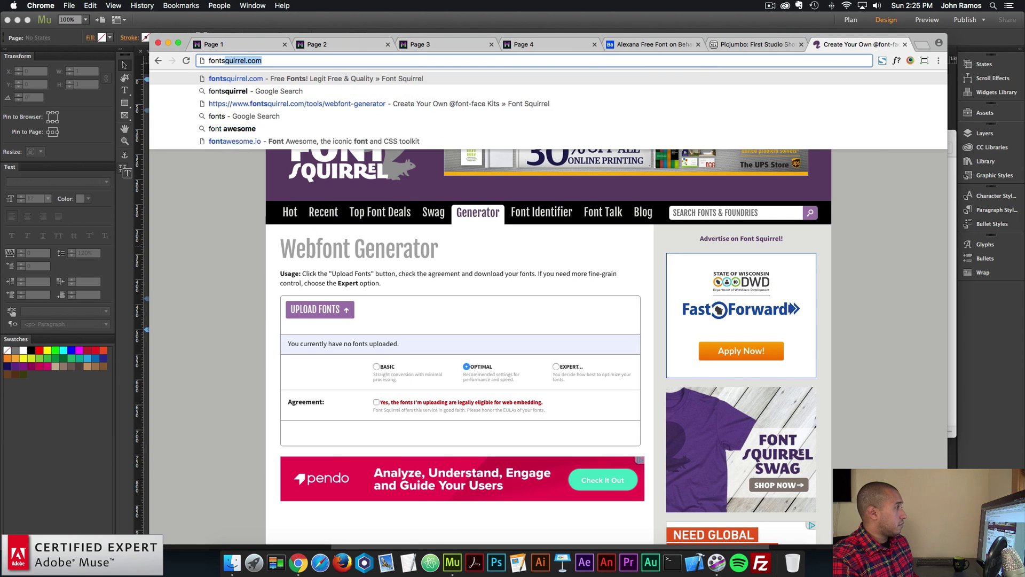
key("Return")
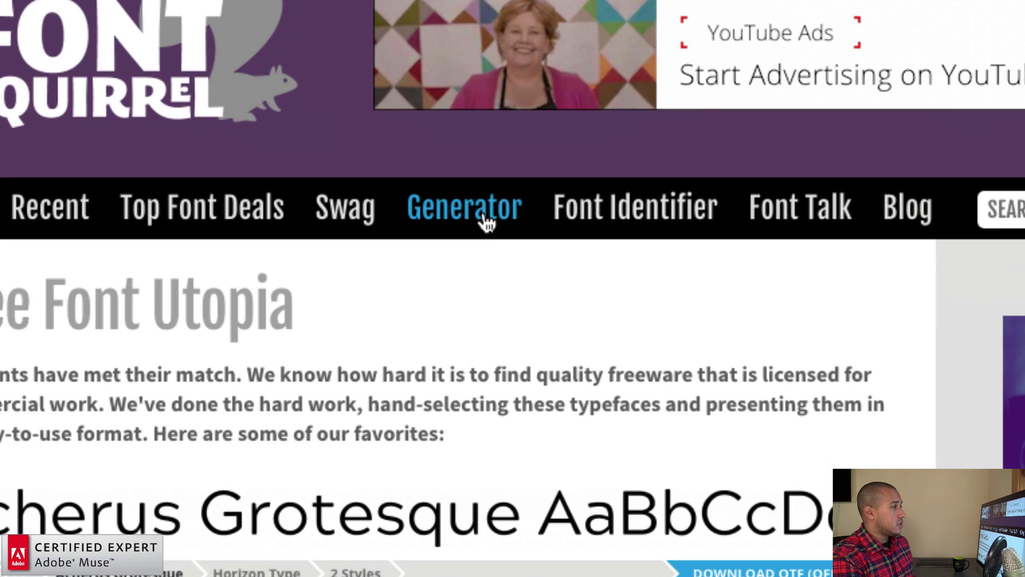
left_click(487, 222)
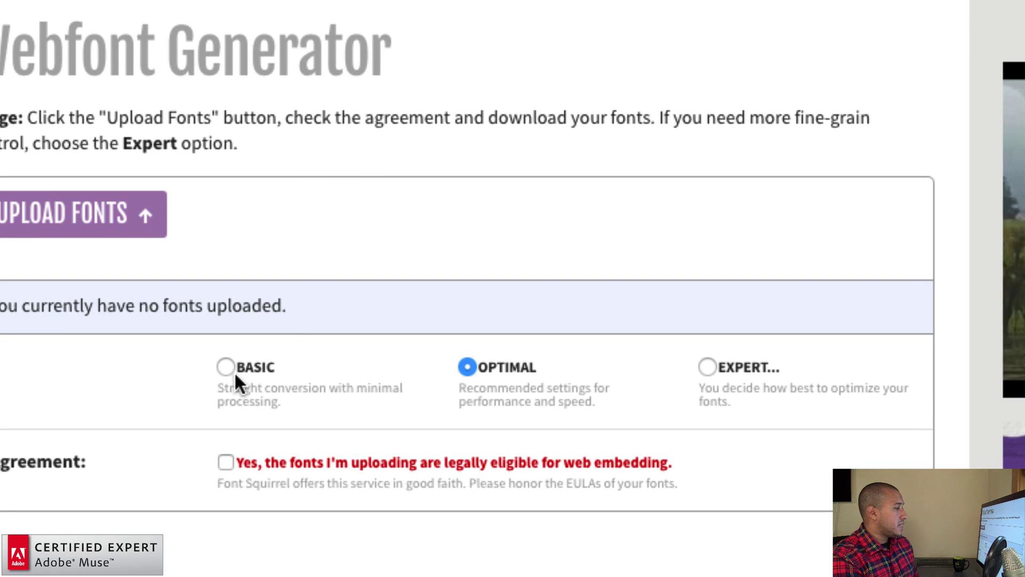
left_click(708, 366)
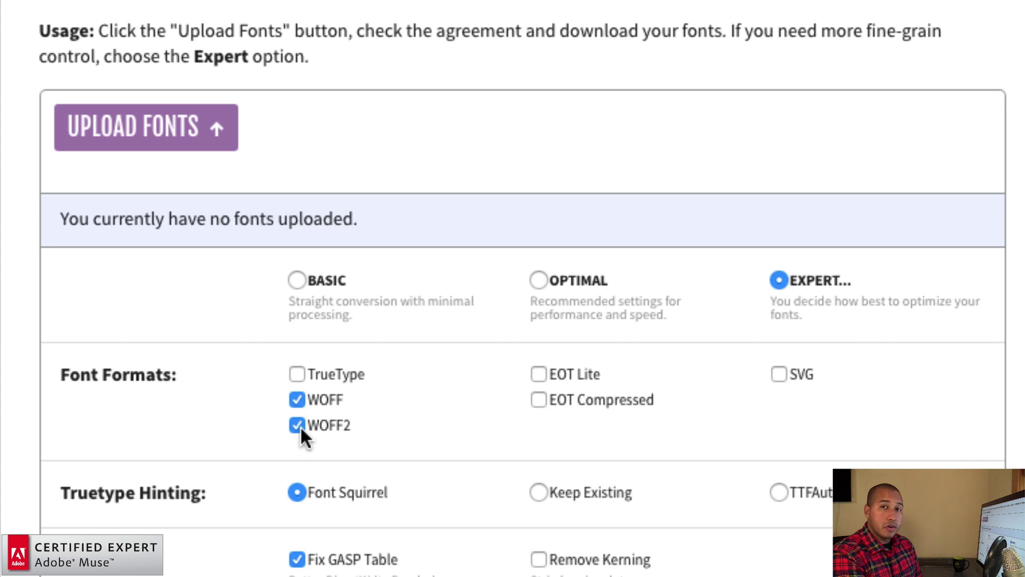
left_click(538, 374)
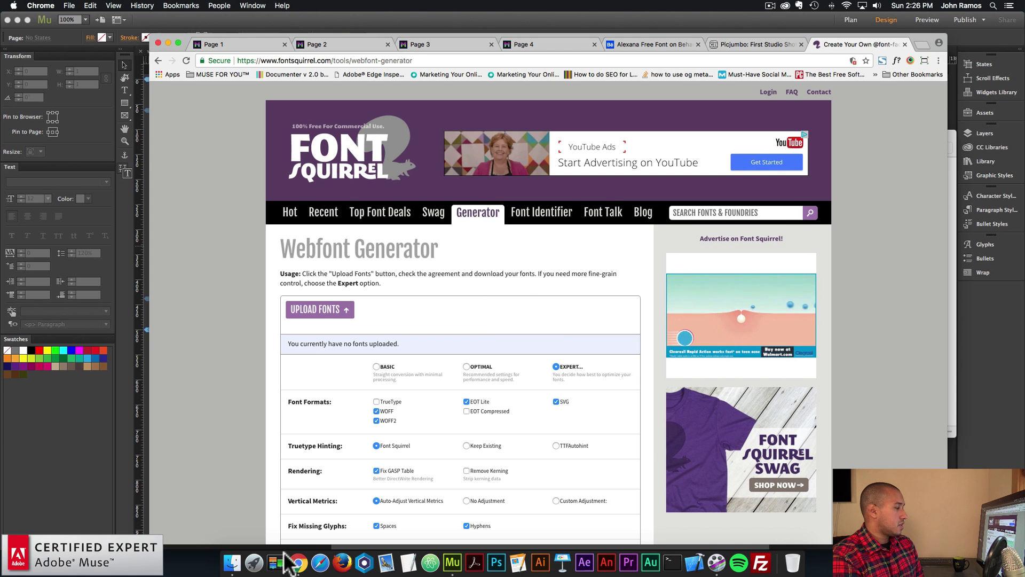
Upload Alexana.ttf by dragging it from Finder onto the Webfont Generator.
left_click(233, 562)
left_click_drag(607, 131, 765, 160)
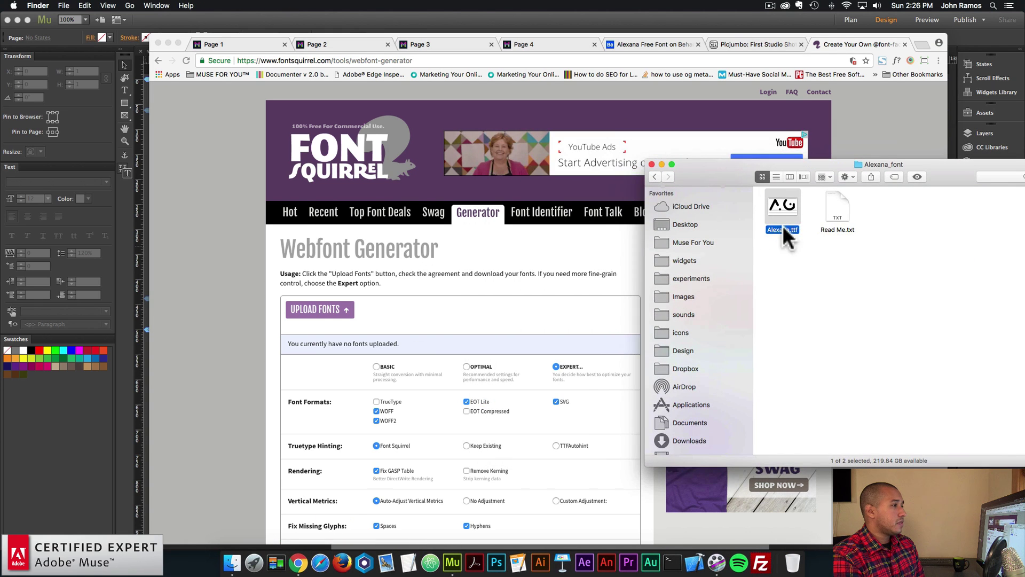
left_click_drag(785, 206, 412, 316)
left_click(414, 316)
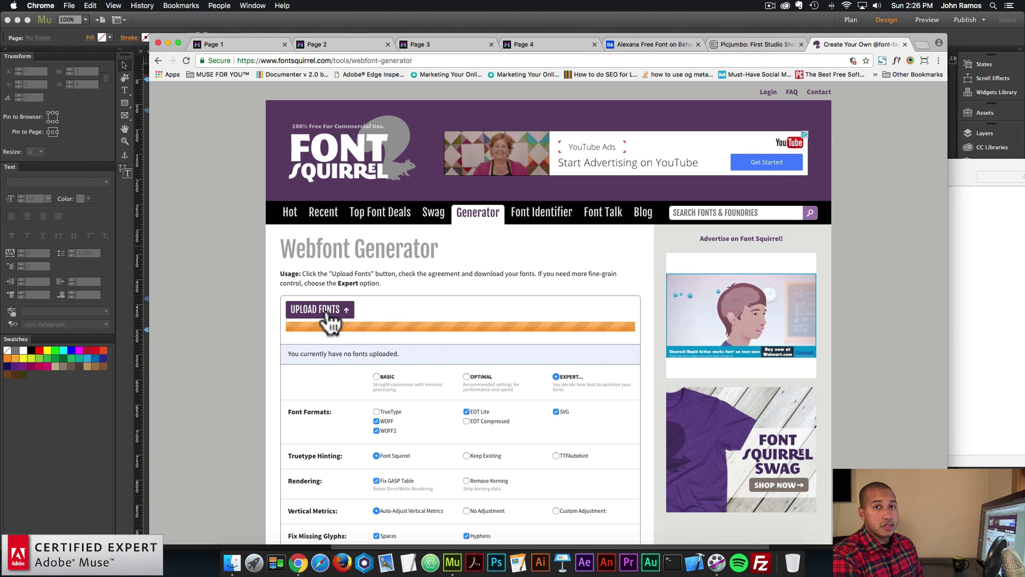
Confirm the font's web-embedding eligibility and download the generated webfont kit.
scroll(355, 302, "down", 15)
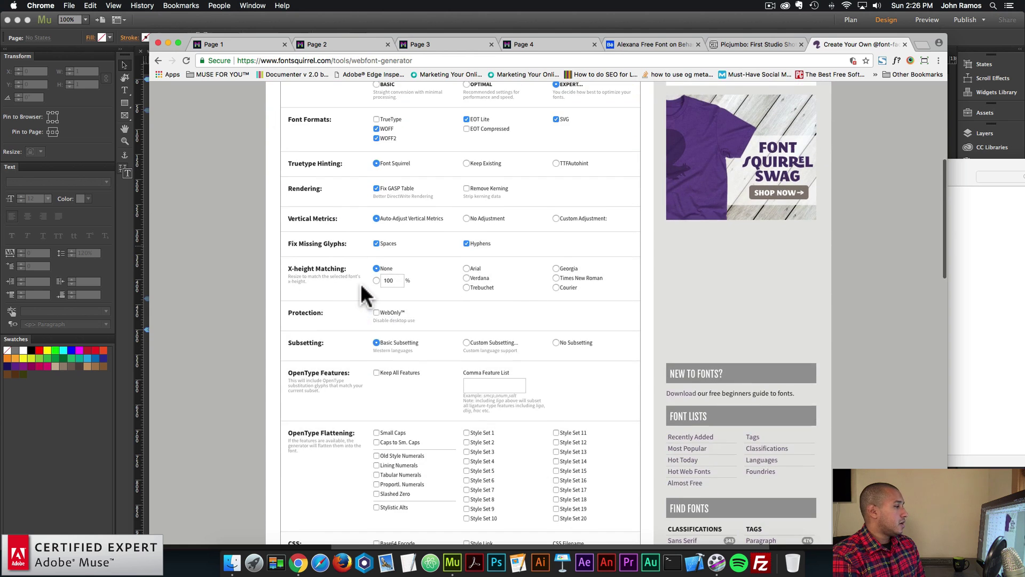
scroll(361, 288, "down", 2)
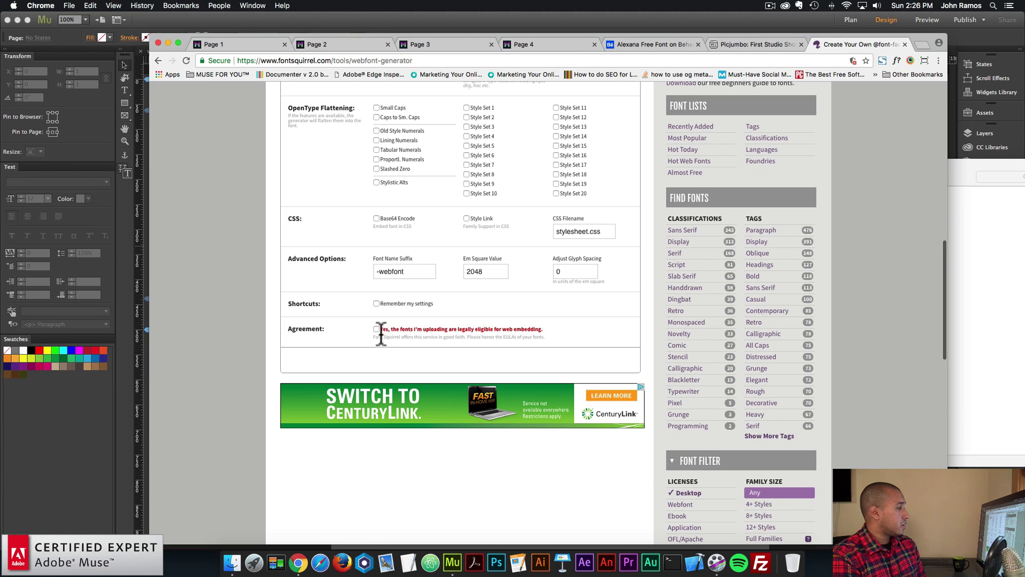
left_click(376, 329)
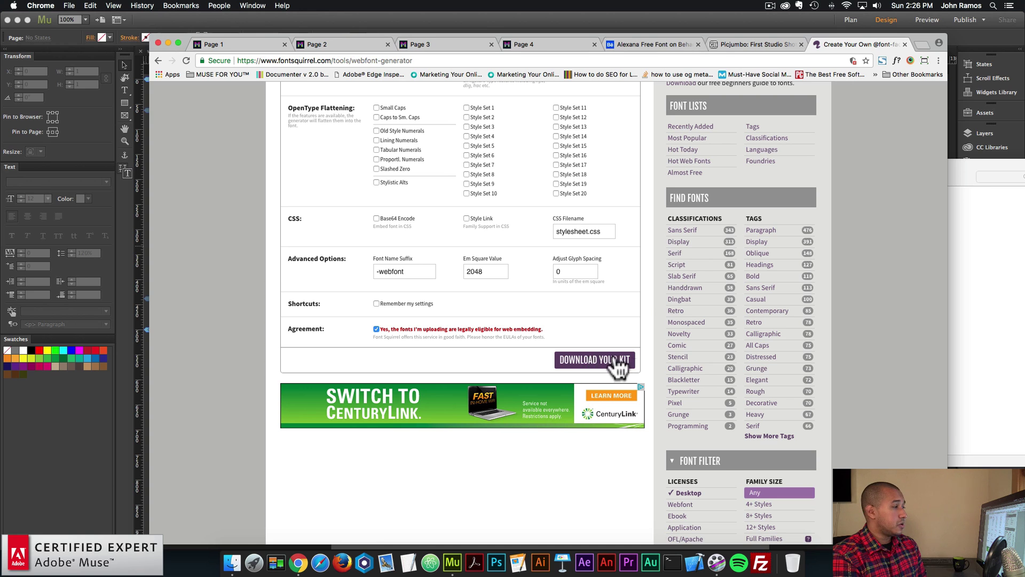
left_click(1017, 291)
left_click_drag(798, 166, 691, 168)
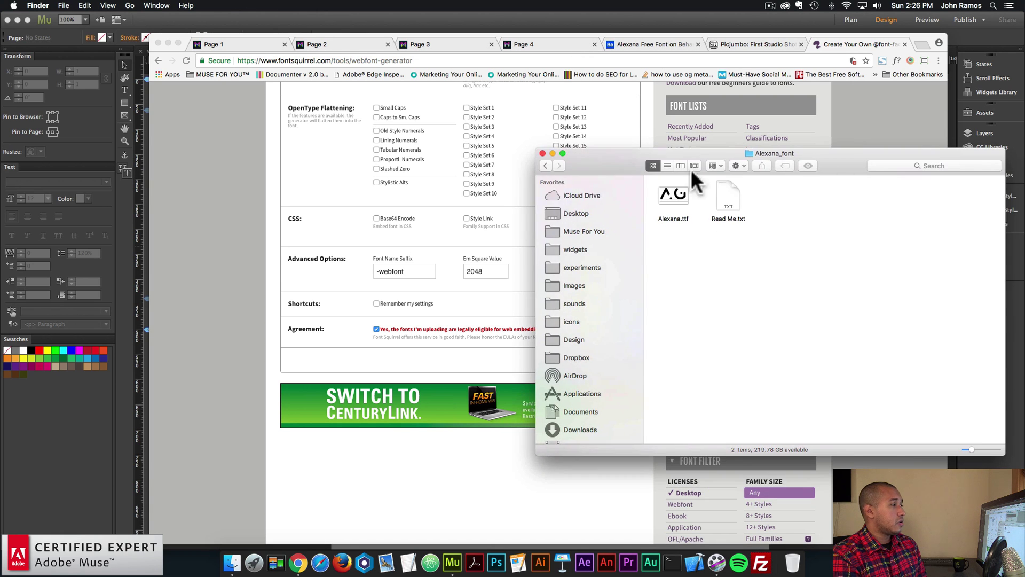
Unzip the downloaded webfont kit in assets and open the extracted webfontkit folder.
left_click(544, 162)
left_click(641, 217)
left_click(641, 227)
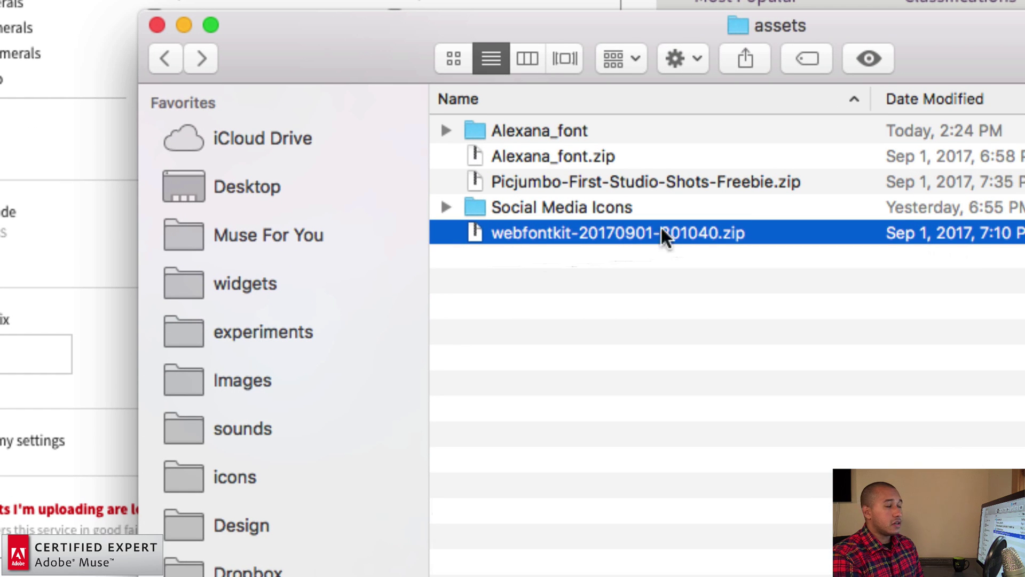
double_click(599, 231)
left_click(597, 231)
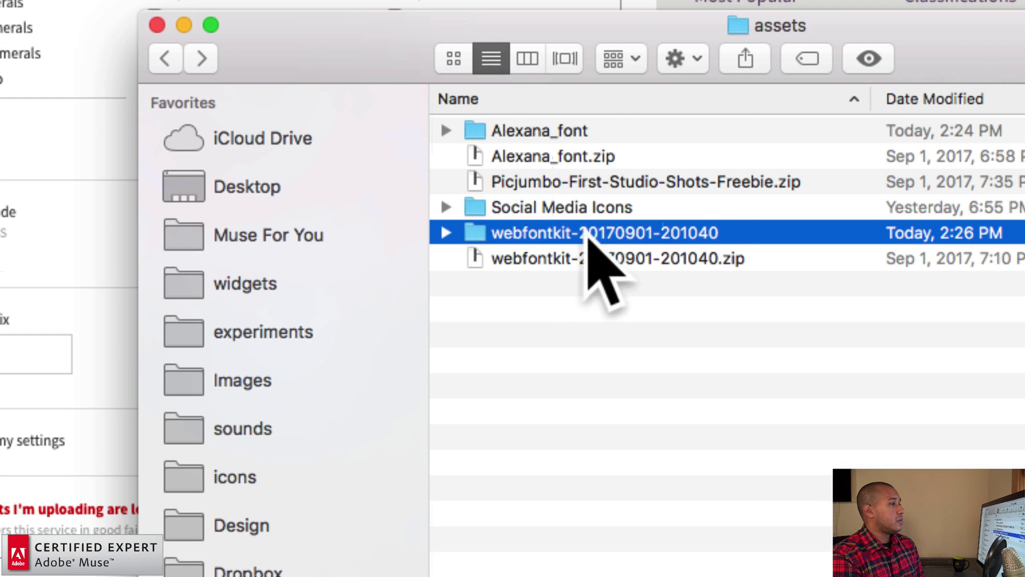
double_click(592, 232)
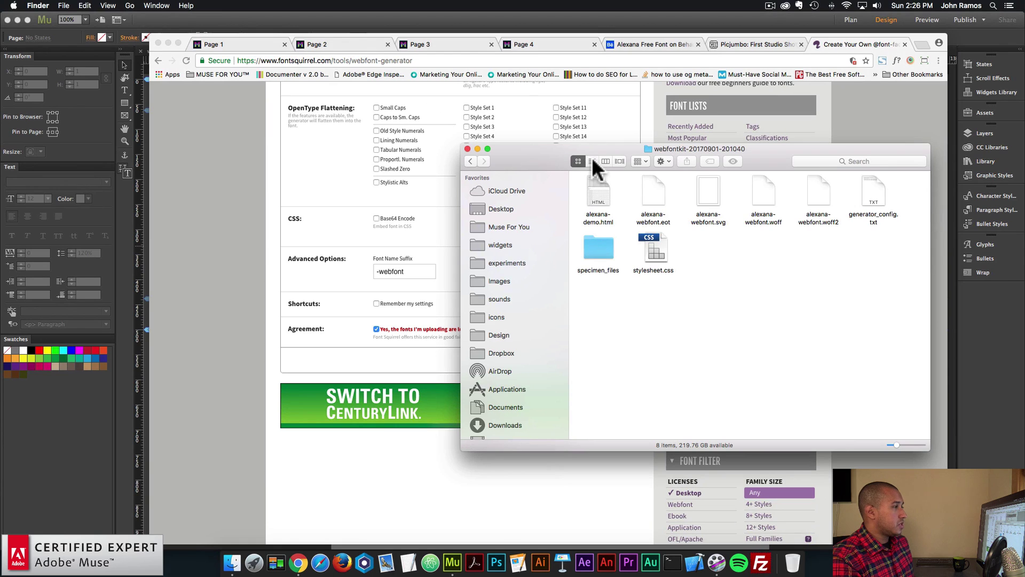
In list view, select the alexana-webfont .eot, .svg and .woff files, then switch to Muse.
left_click(490, 58)
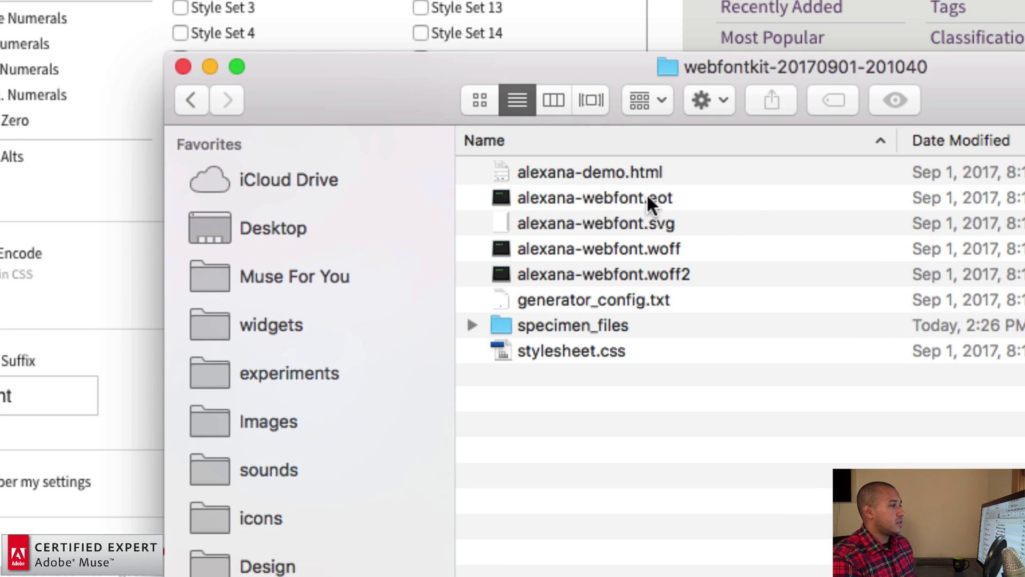
left_click(640, 198)
left_click(642, 207)
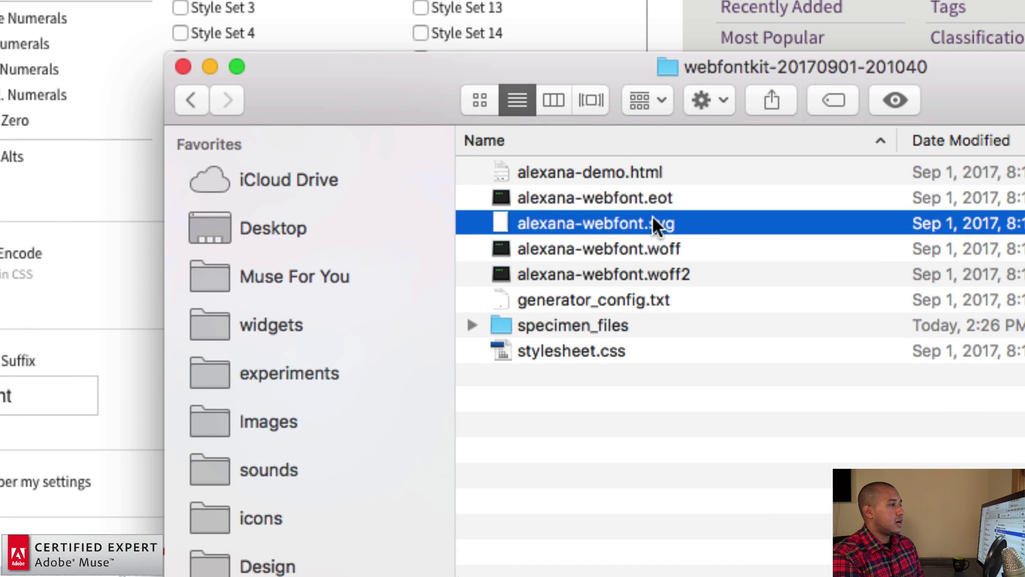
left_click(658, 248)
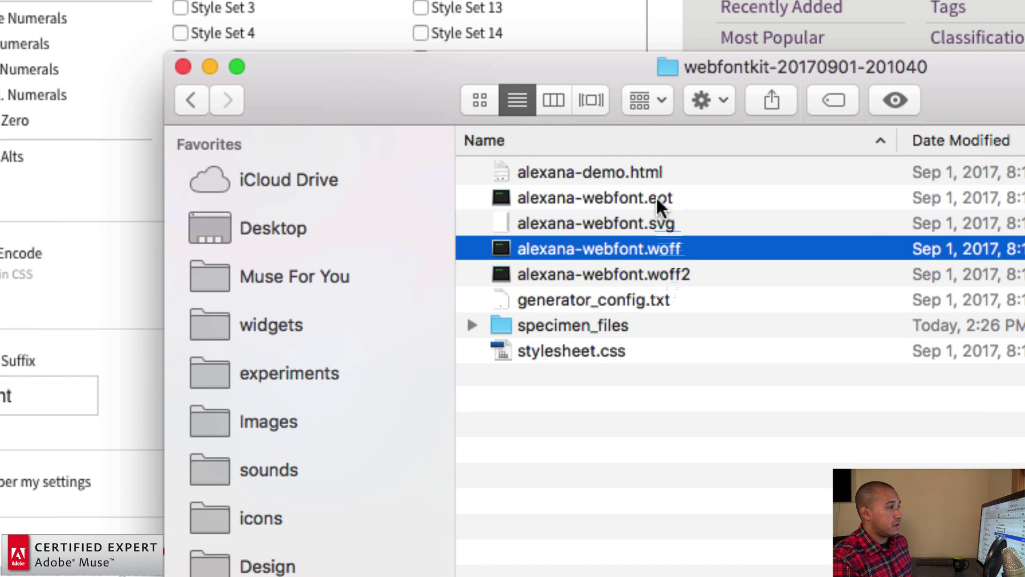
left_click(655, 197)
left_click(649, 247, "shift")
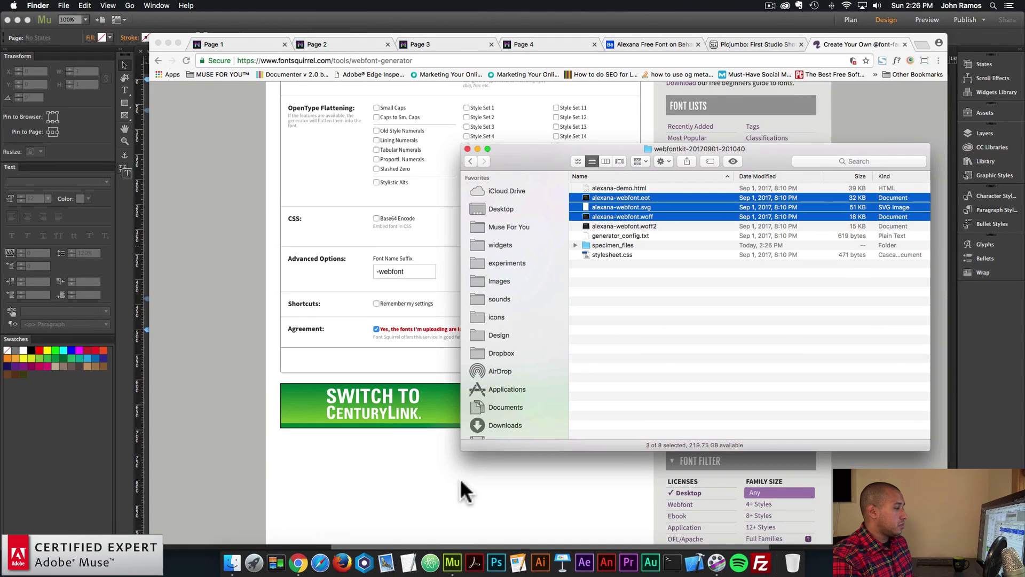
left_click(456, 565)
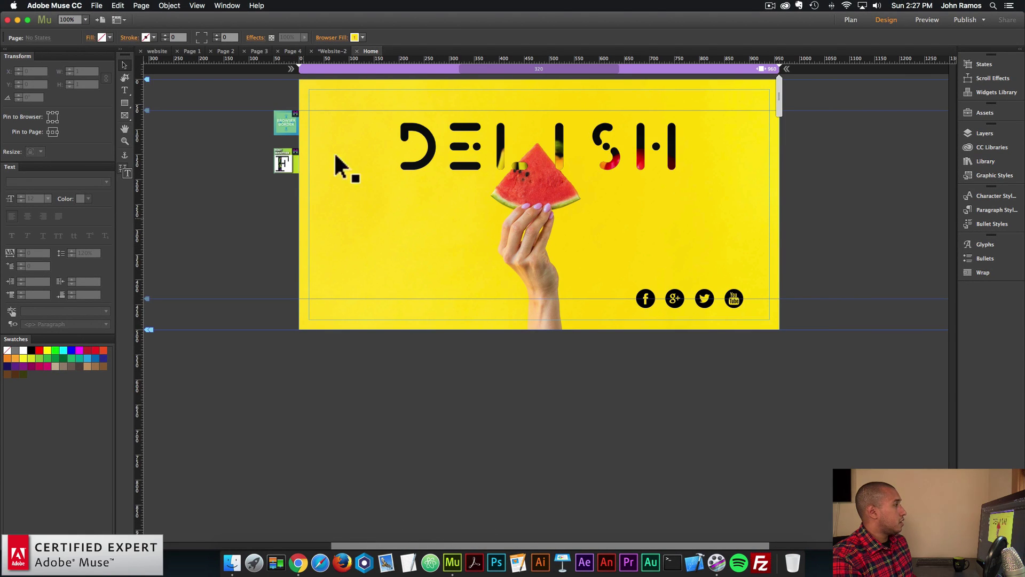
Create a new fluid-width site with 960 max page width and open its blank Home page.
left_click(97, 7)
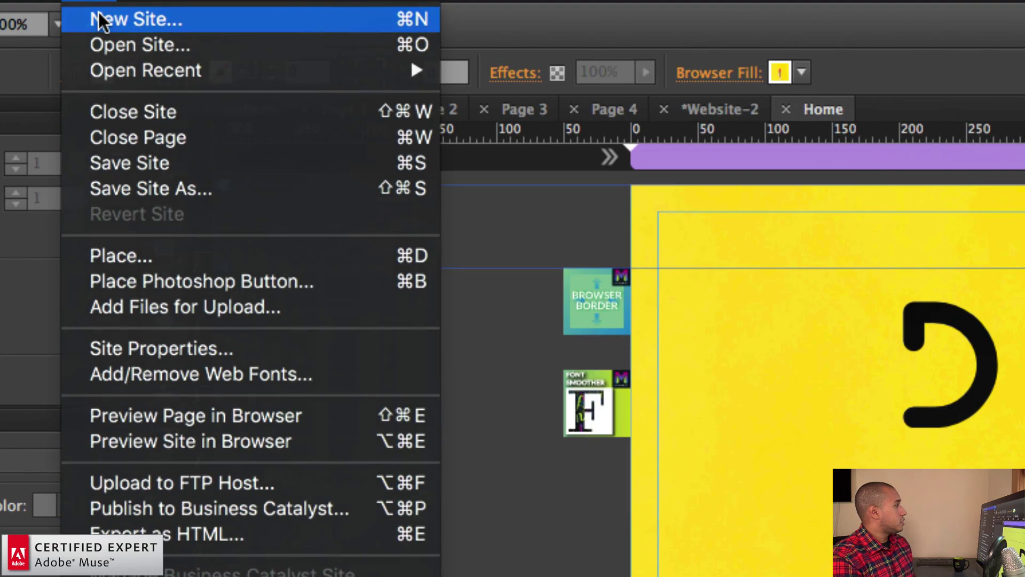
left_click(100, 18)
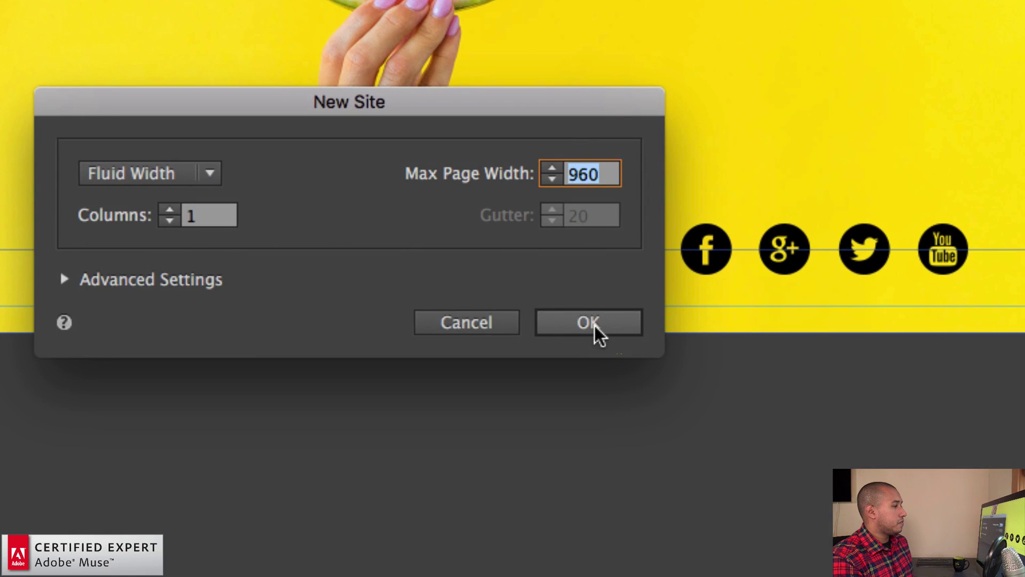
left_click(697, 385)
double_click(286, 114)
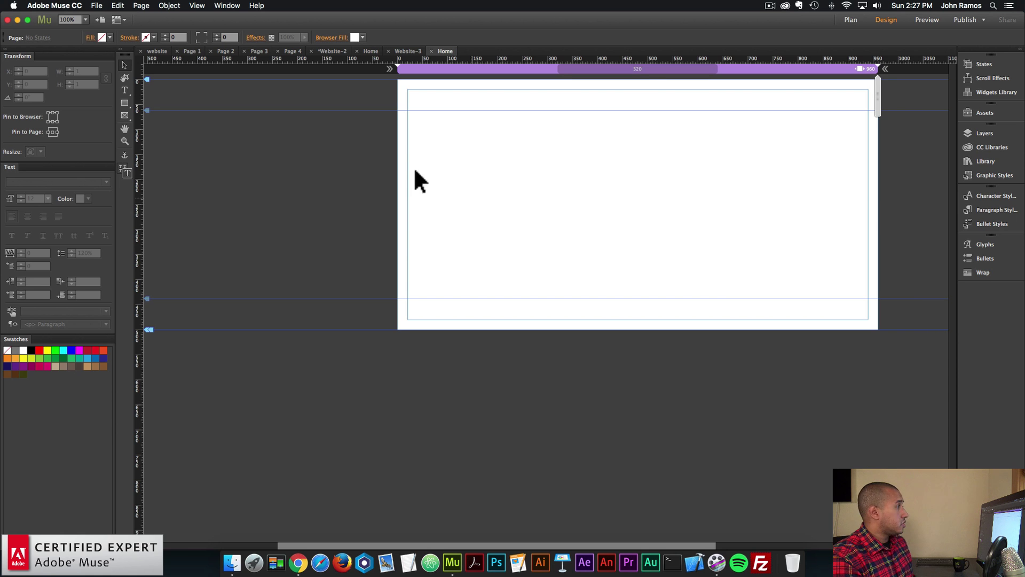
left_click(96, 5)
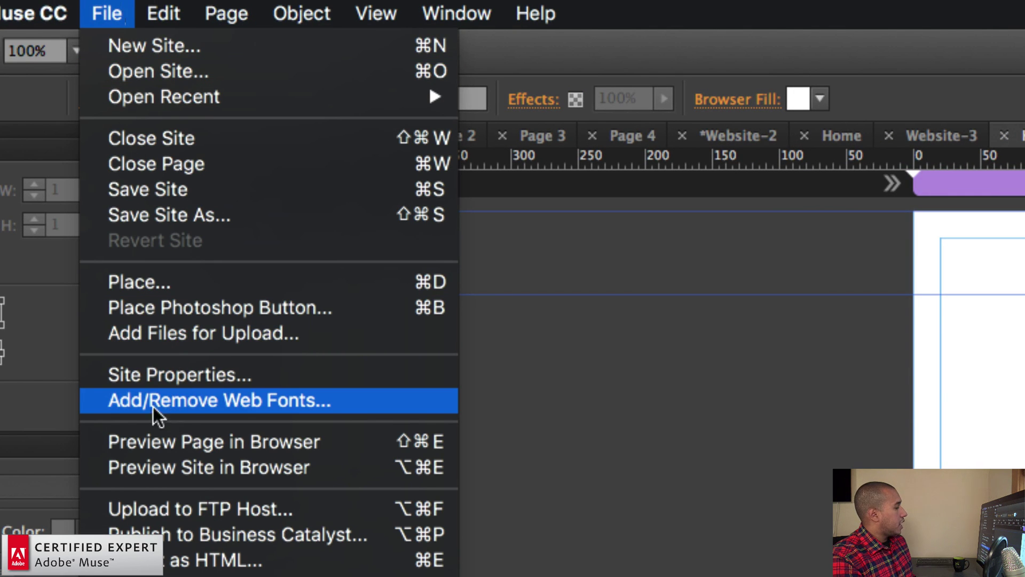
From Add/Remove Web Fonts, browse to the Self-Hosted tab and choose + Add Fonts.
left_click(188, 411)
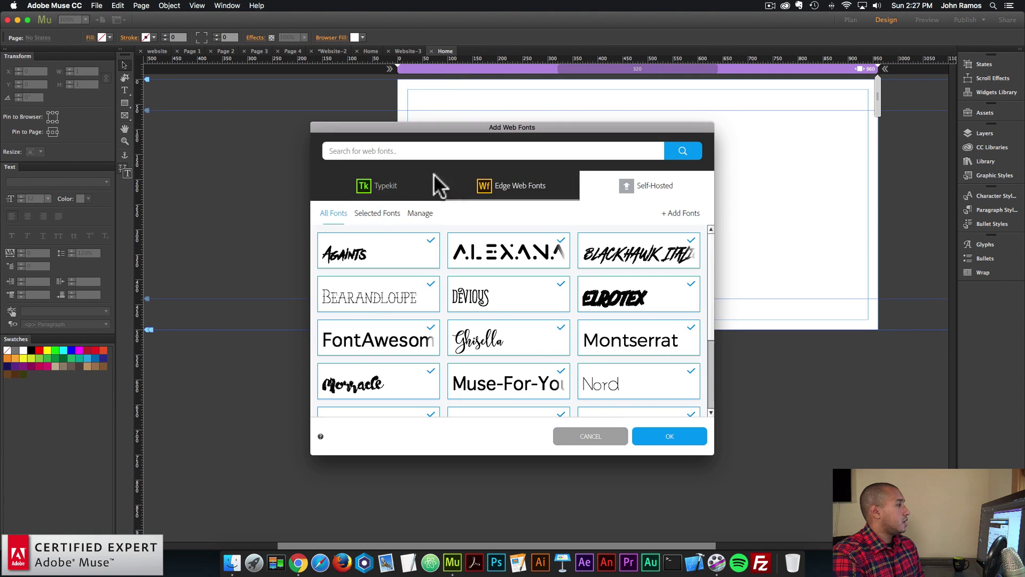
left_click(380, 185)
left_click(525, 193)
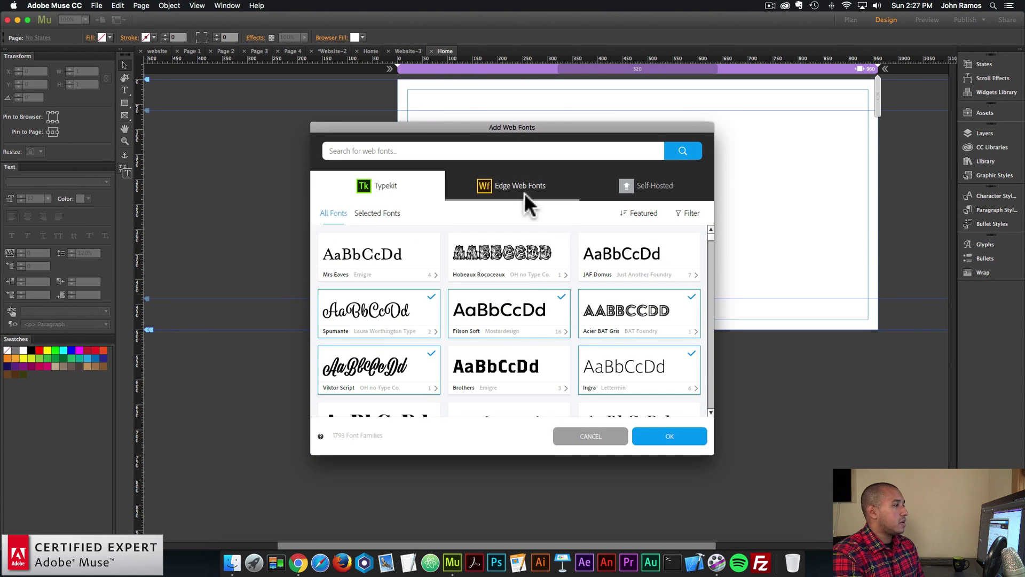
left_click(645, 185)
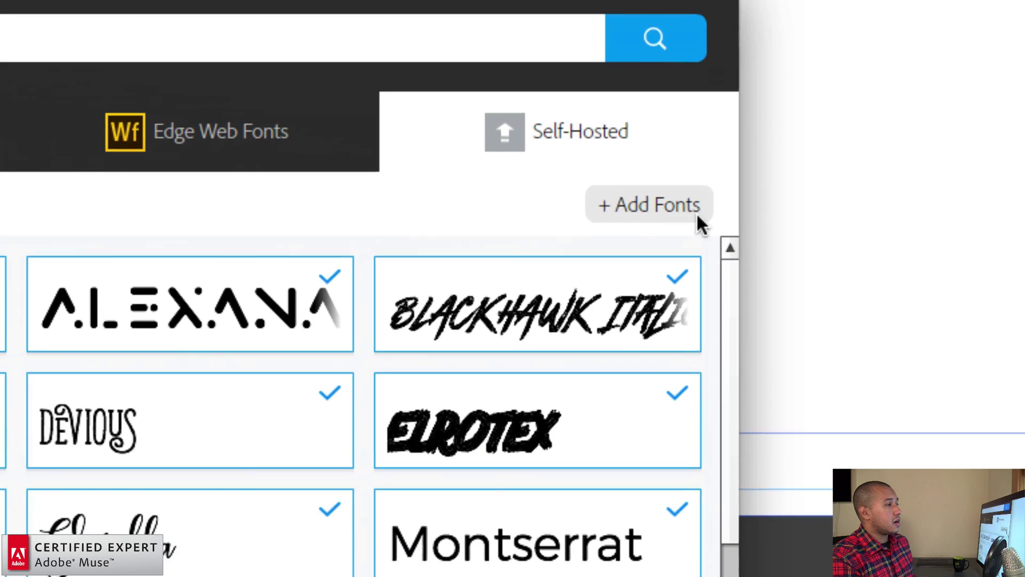
left_click(664, 203)
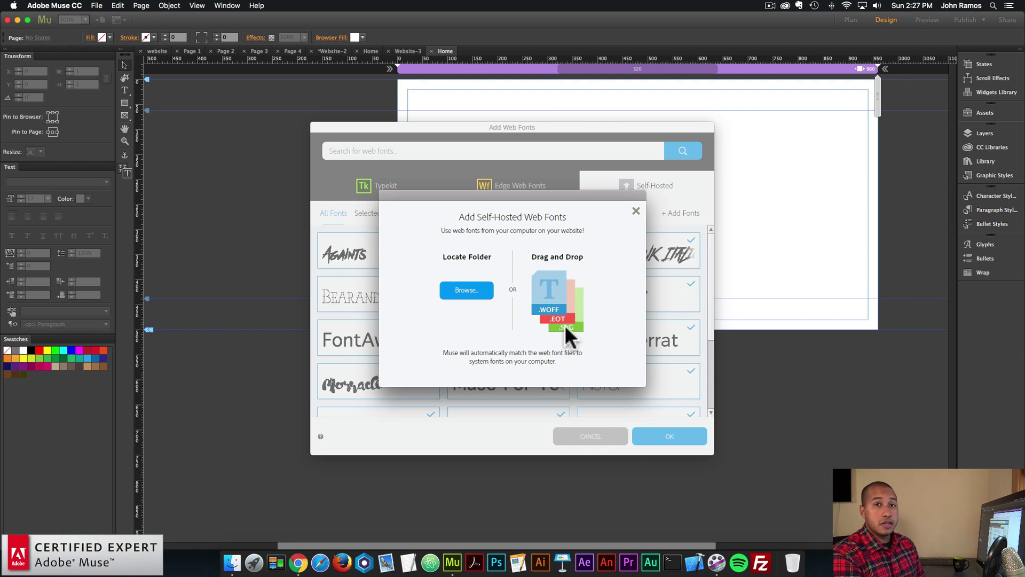
Drag the three alexana-webfont files from the webfontkit folder into the Add Self-Hosted Web Fonts dialog.
left_click(232, 561)
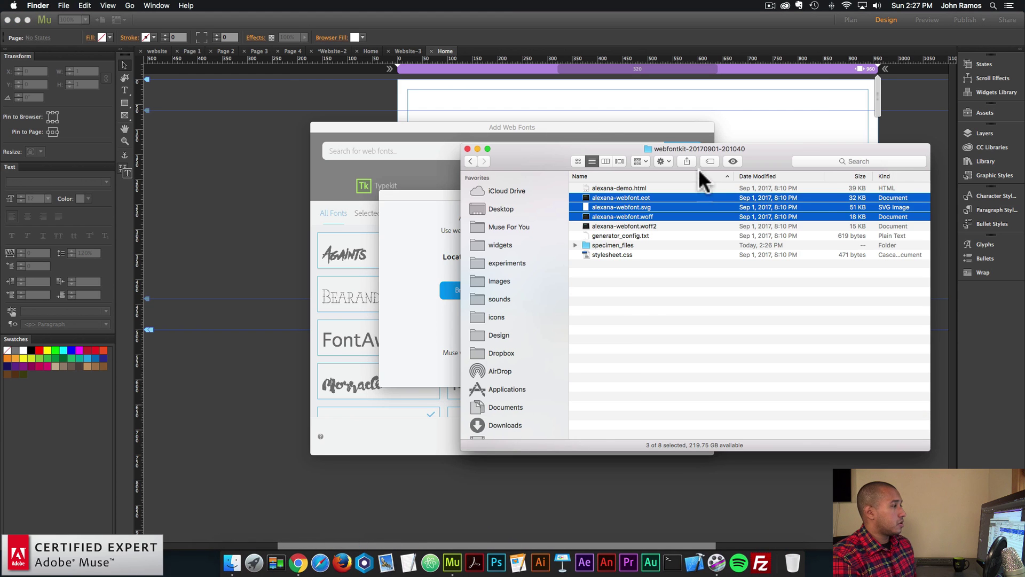
left_click_drag(614, 148, 838, 206)
left_click_drag(841, 252, 878, 257)
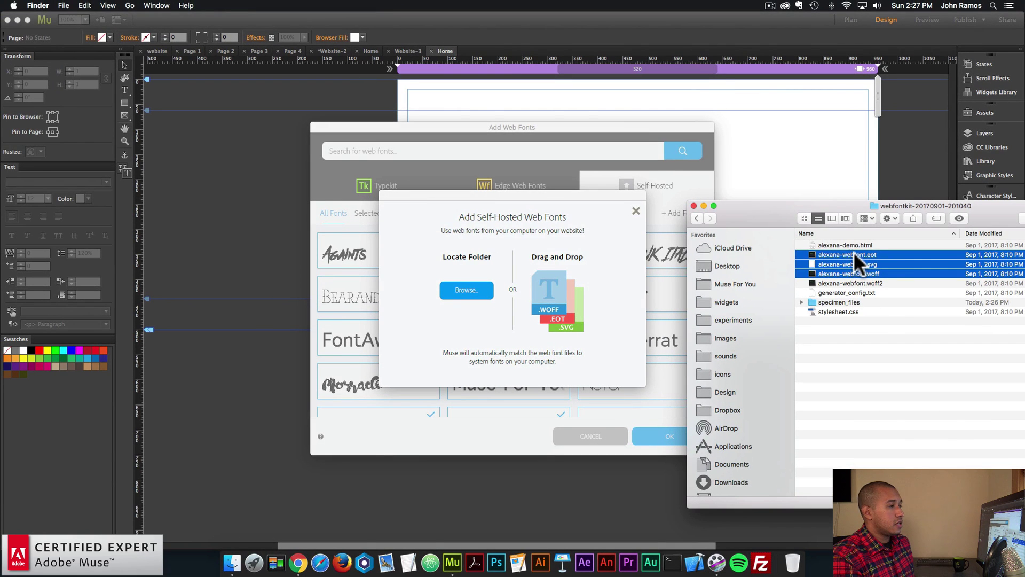
left_click_drag(803, 245, 13, 371)
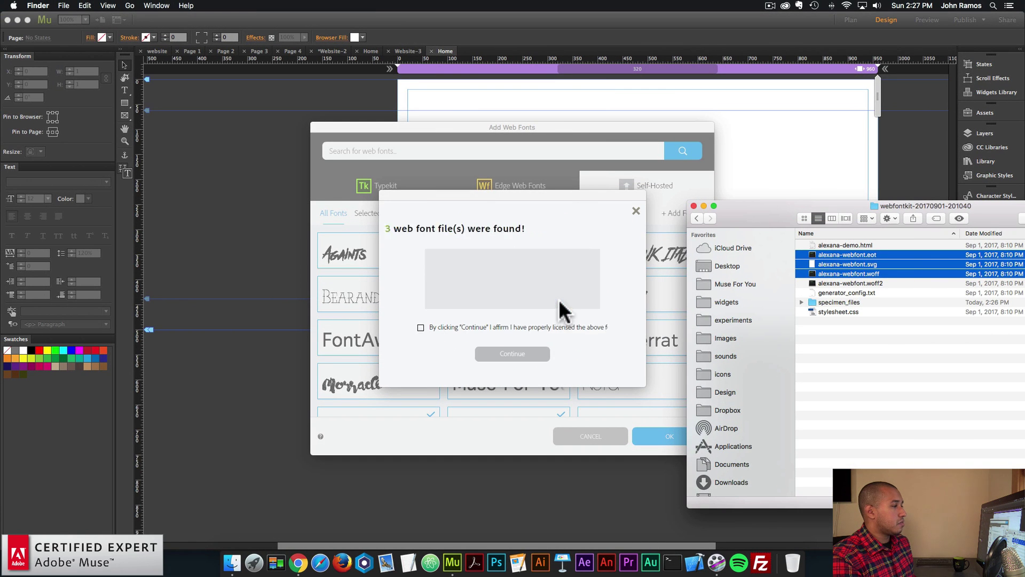
left_click(542, 275)
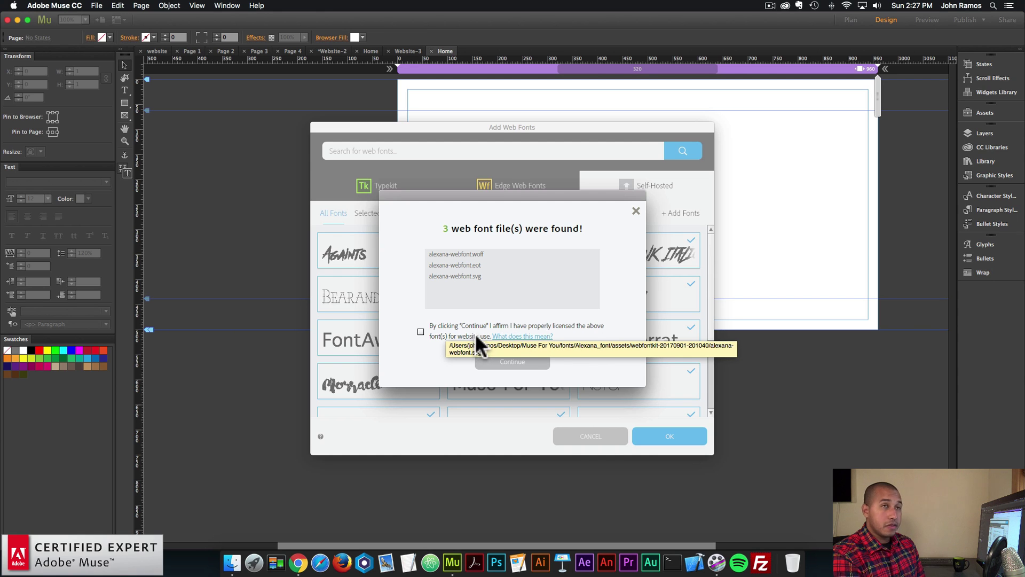
Confirm web licensing to add Alexana Regular, then close the web fonts window discarding changes.
left_click(421, 332)
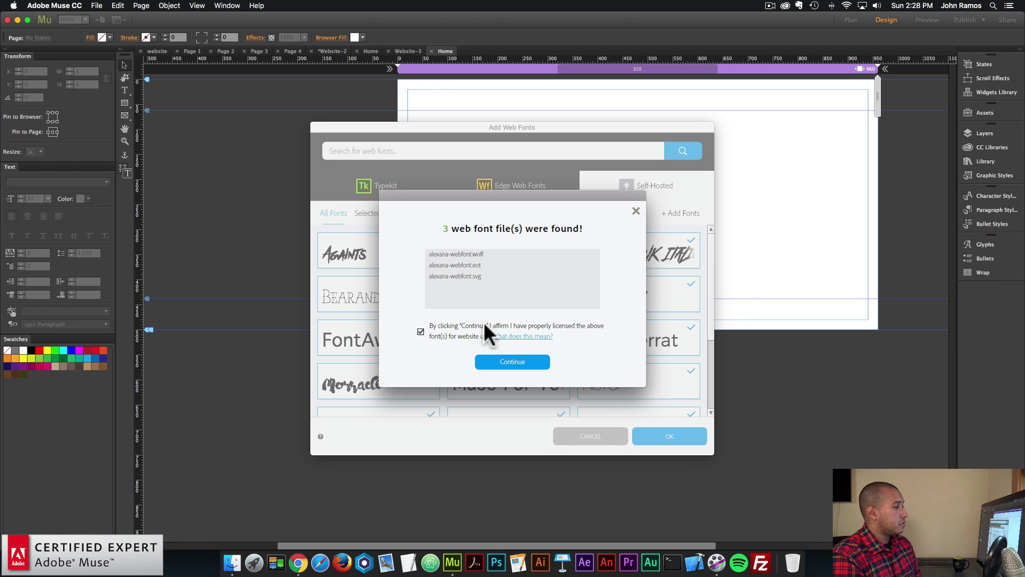
left_click(513, 362)
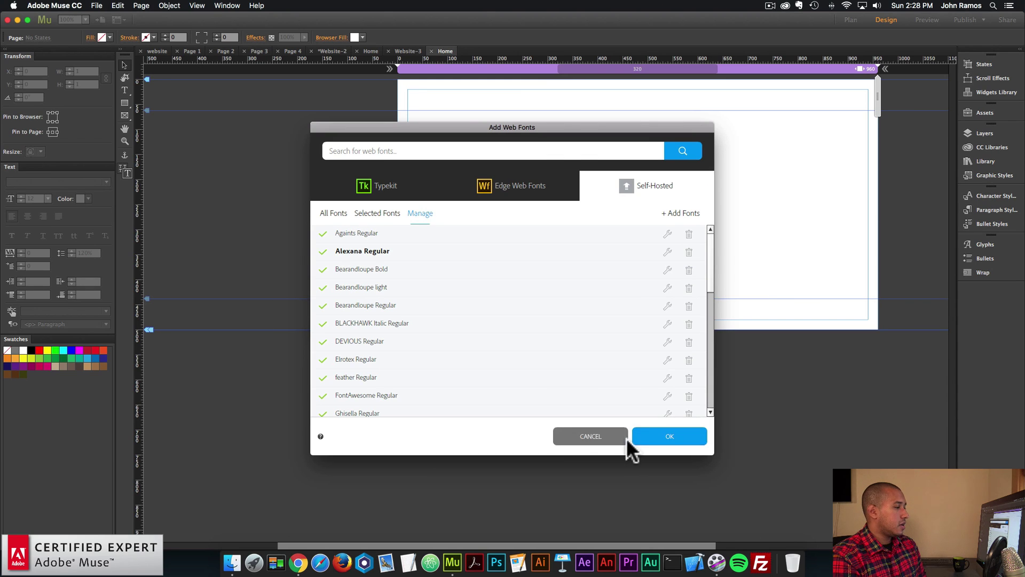
left_click(601, 435)
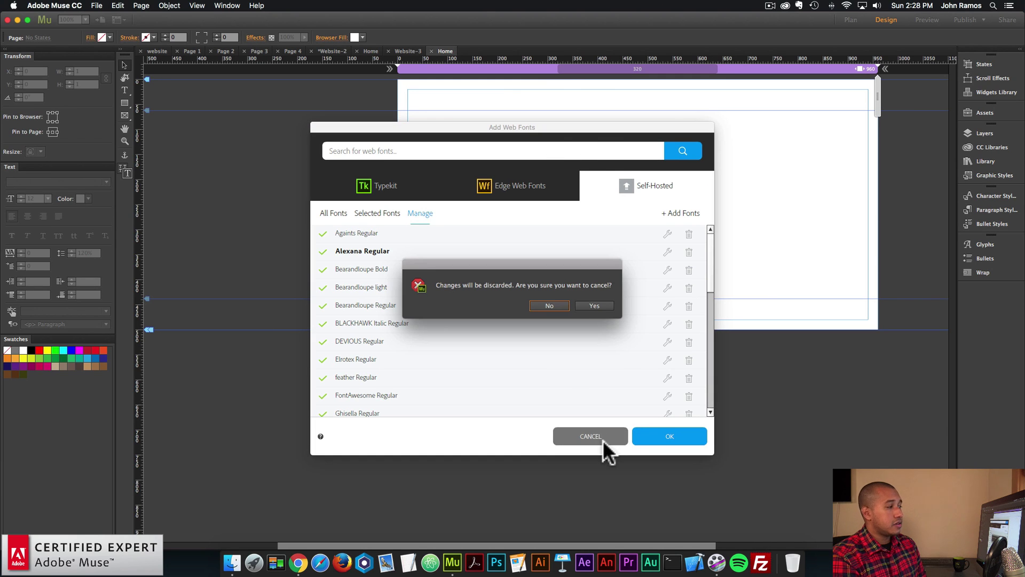
left_click(601, 301)
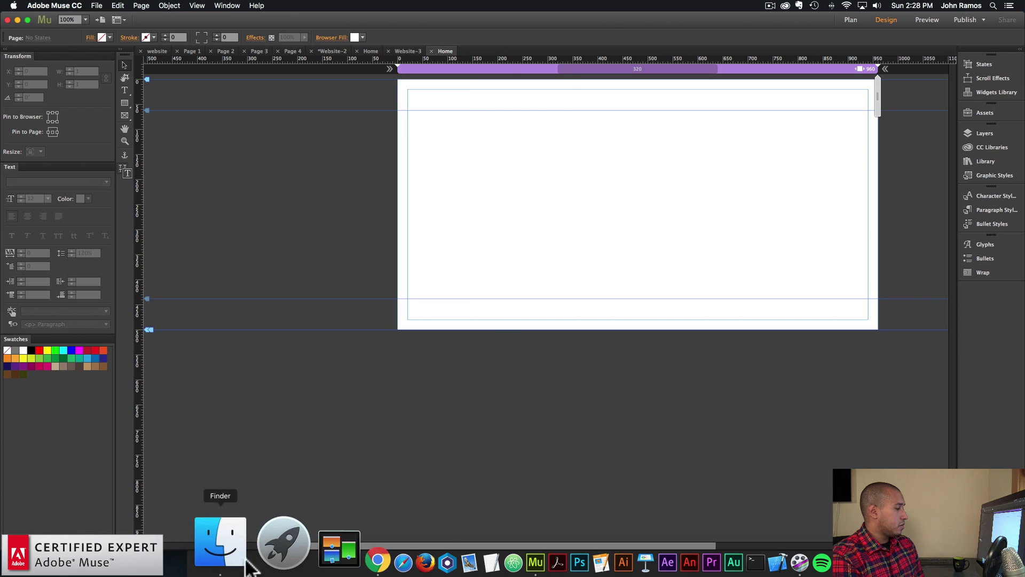
Open GraphicBurger's Picjumbo First Studio Shots Freebie post, scroll to the watermelon photo, then return to Muse.
left_click(306, 554)
left_click(739, 43)
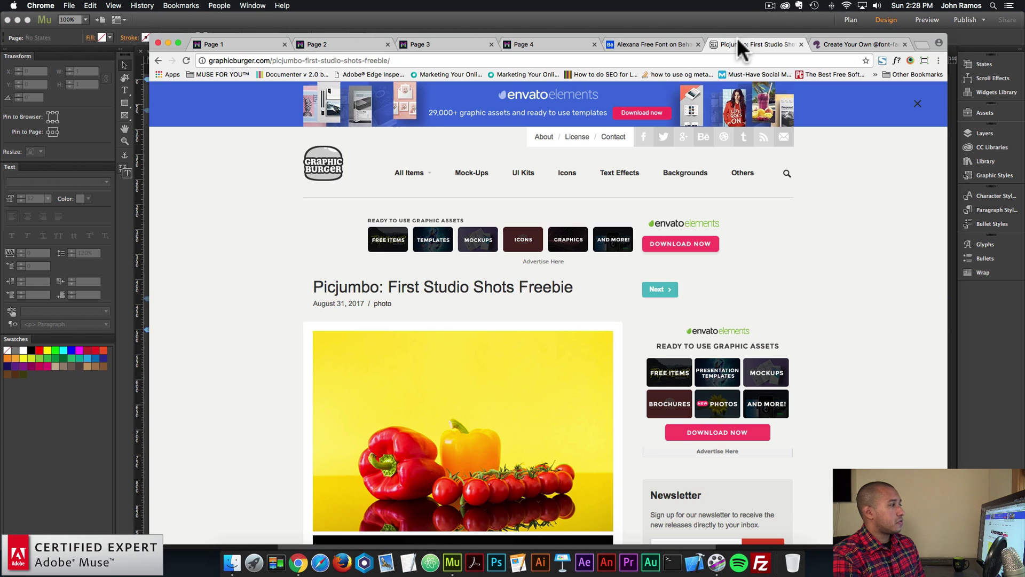
left_click(154, 57)
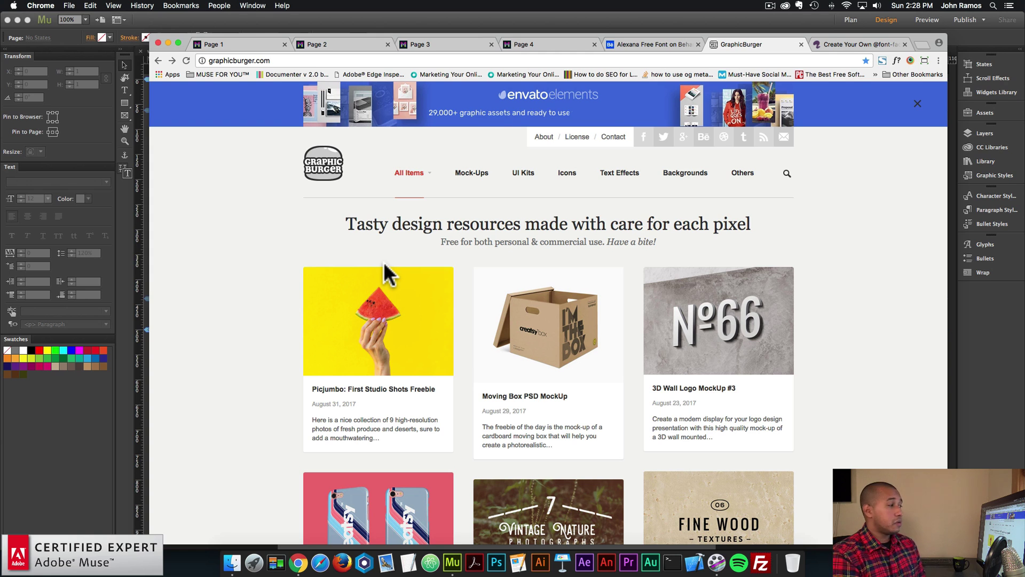
left_click(378, 391)
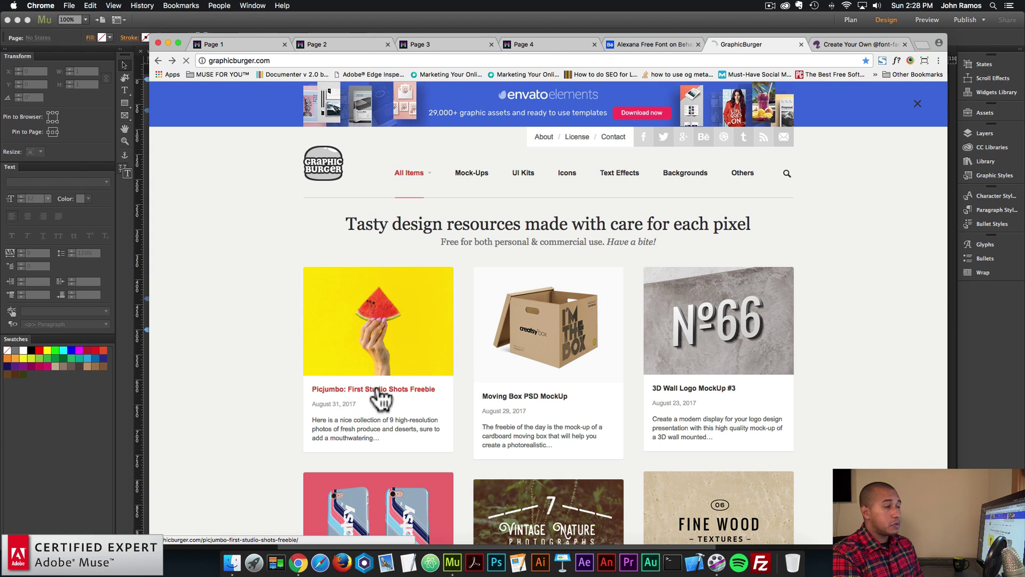
scroll(417, 348, "down", 7)
scroll(425, 336, "down", 8)
scroll(424, 336, "down", 15)
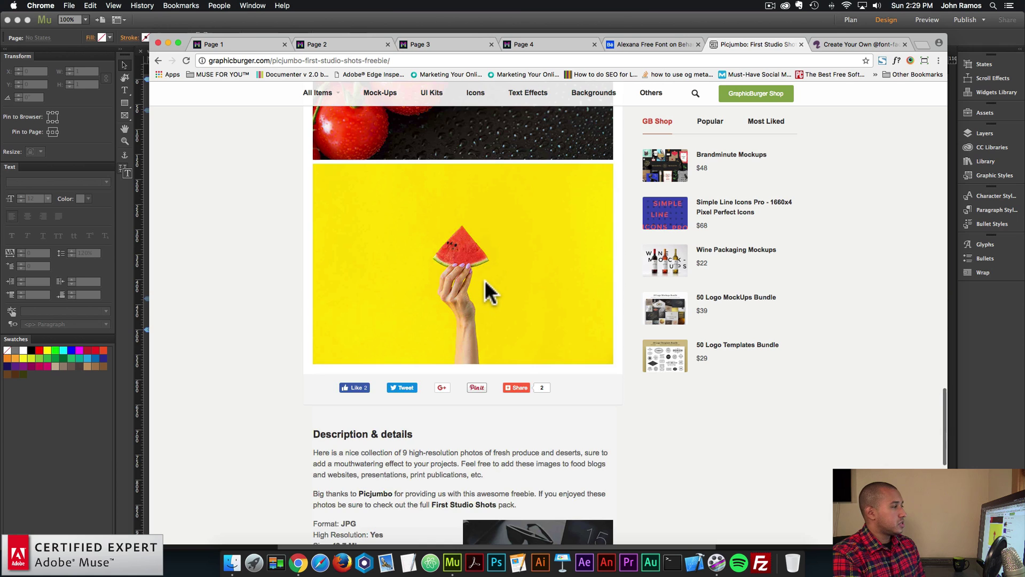
scroll(485, 280, "down", 1)
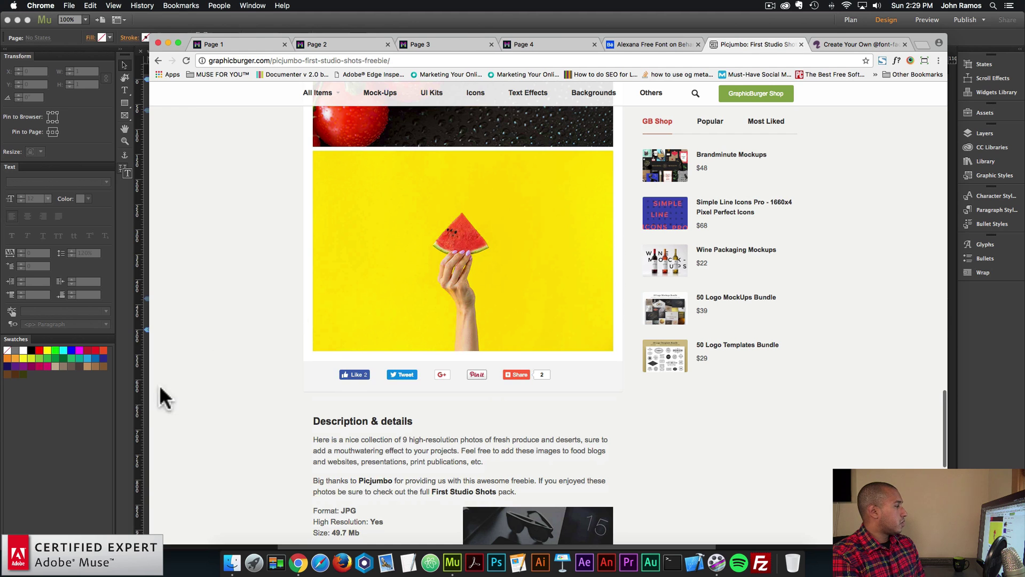
left_click(123, 395)
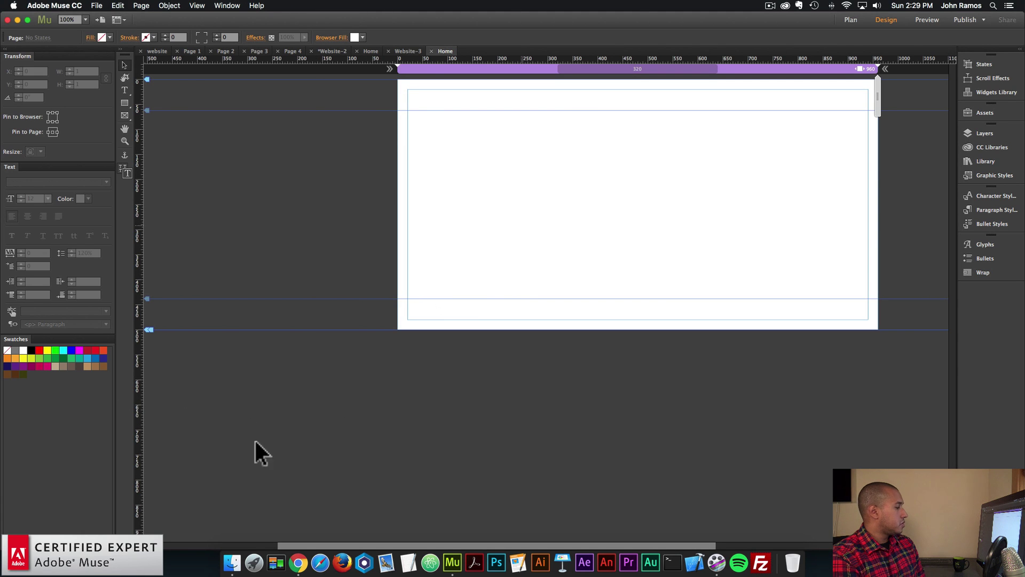
Unzip the Picjumbo zip in the assets folder and view its nine DSC photos as thumbnails.
left_click(230, 561)
left_click_drag(741, 215, 565, 193)
key("super+Up")
left_click(691, 247)
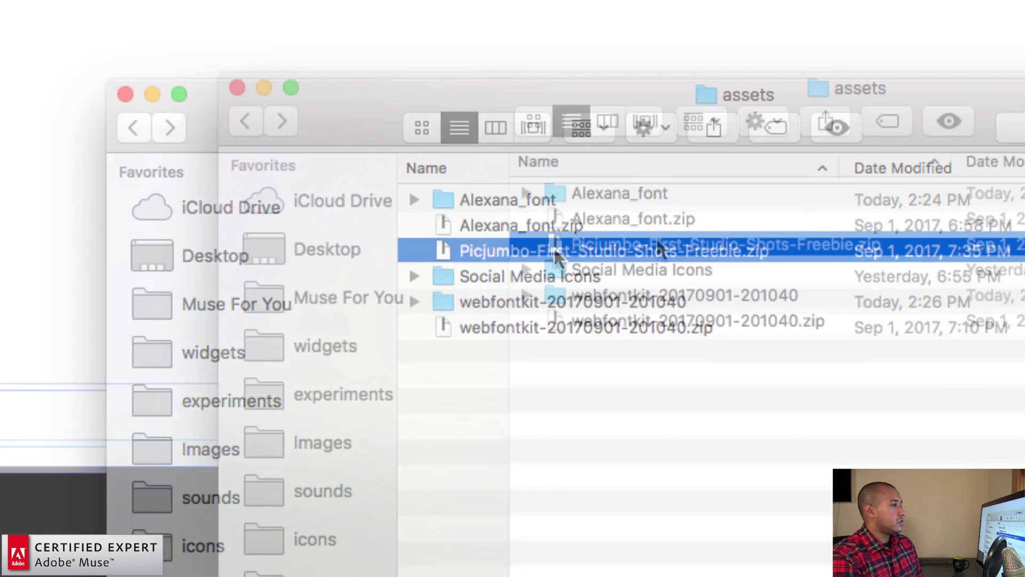
double_click(655, 237)
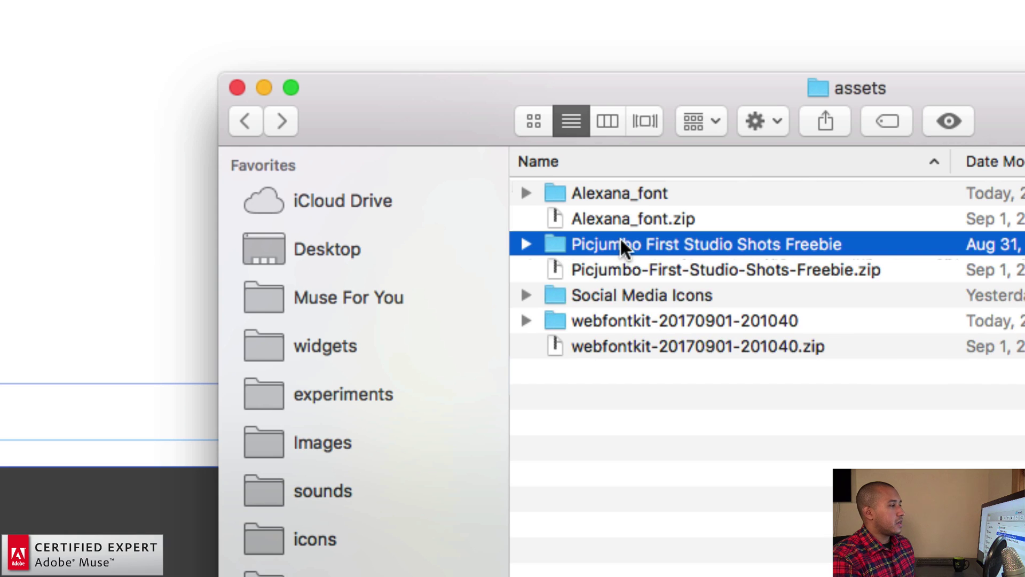
double_click(633, 240)
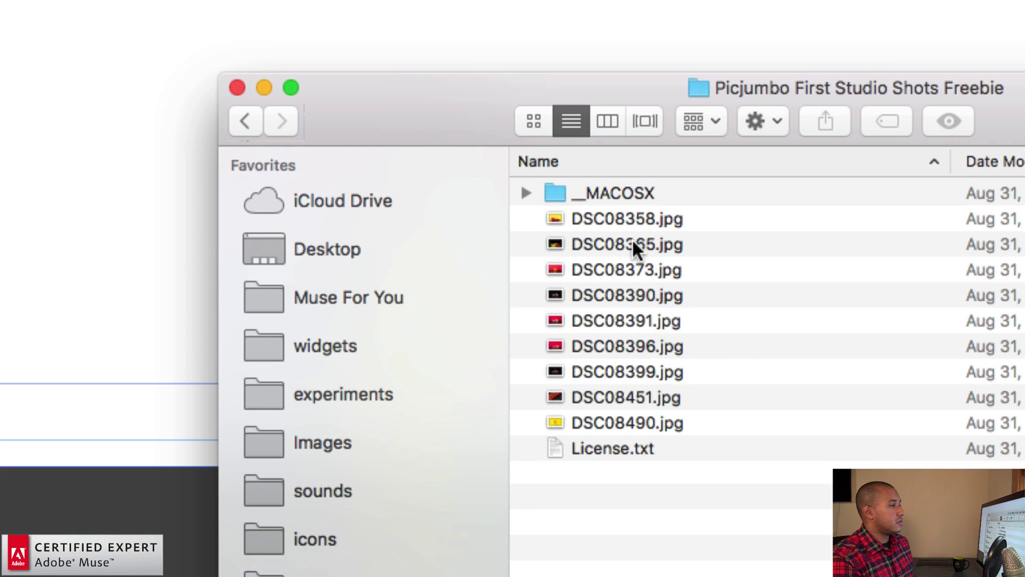
left_click(531, 125)
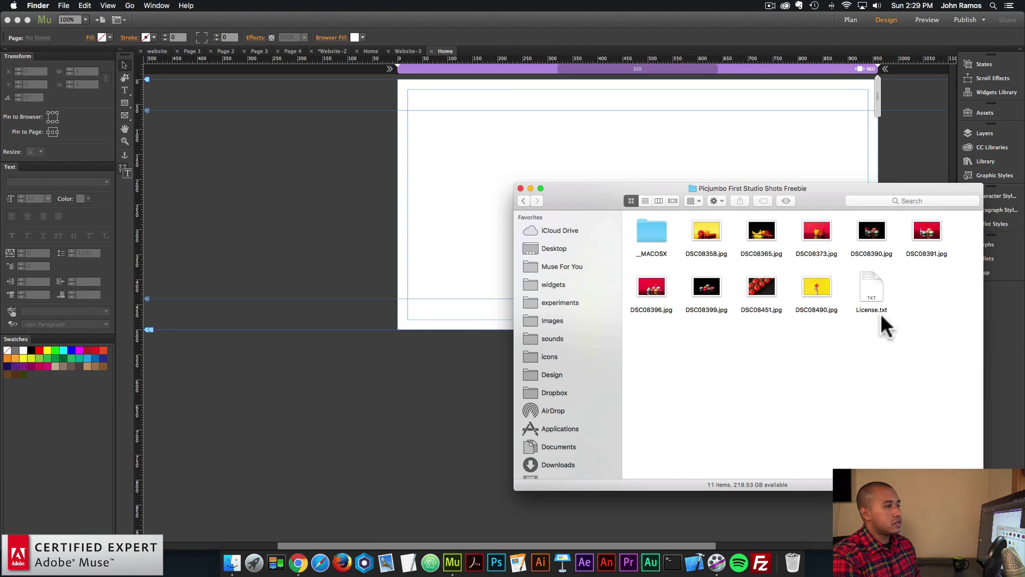
left_click(737, 149)
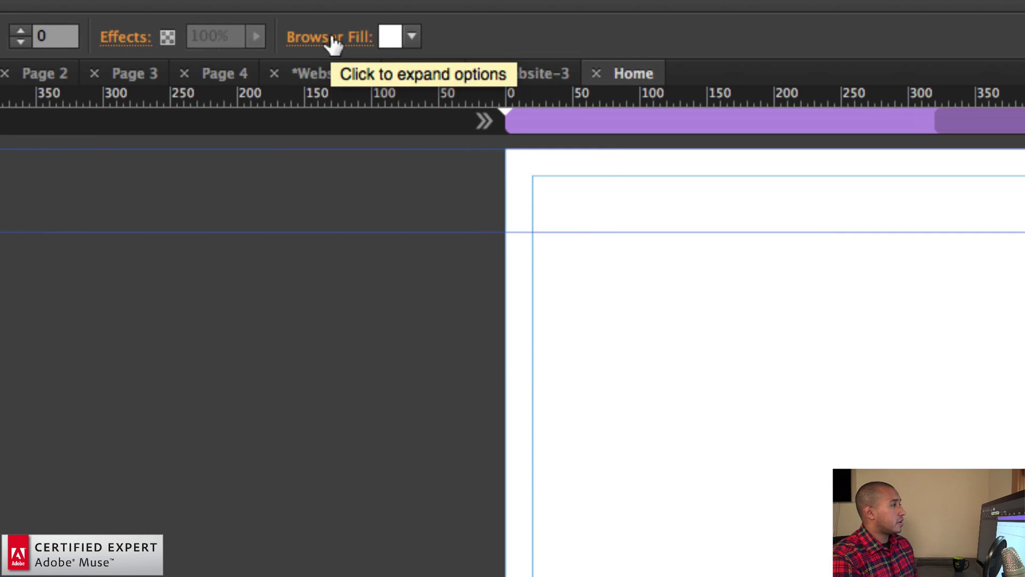
Choose DSC08490.jpg as the page's Browser Fill background image.
left_click(332, 38)
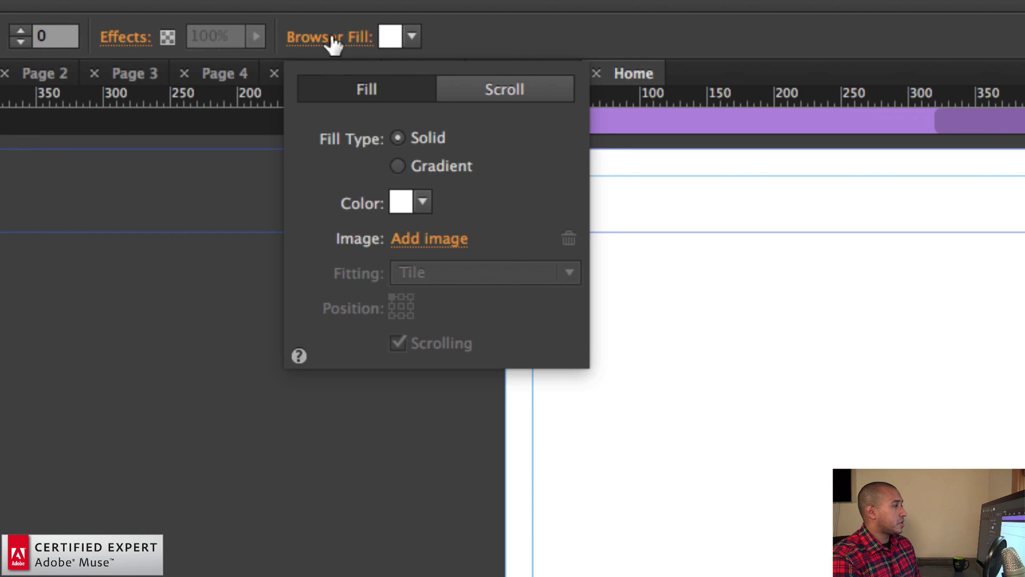
left_click(439, 238)
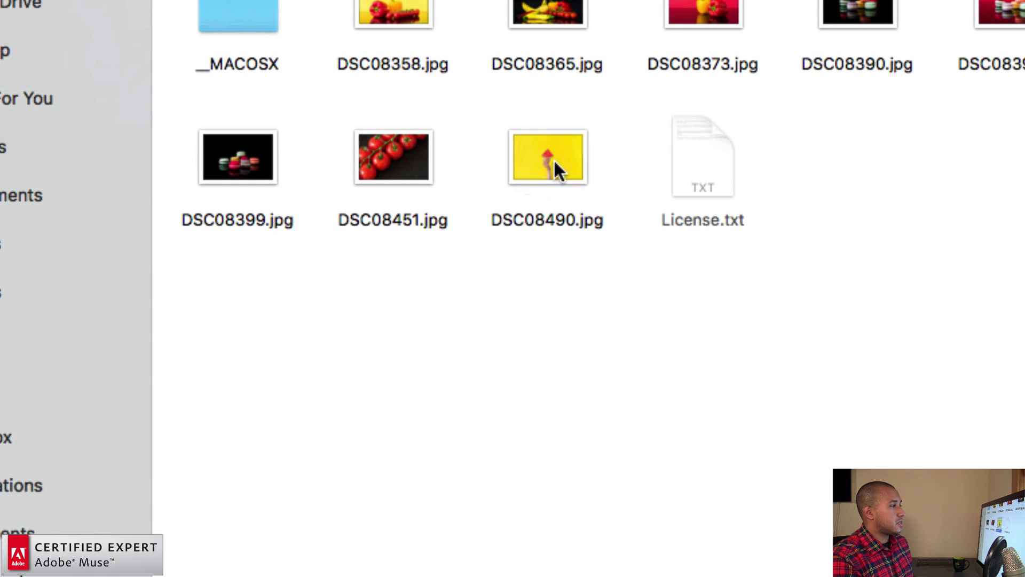
left_click(508, 155)
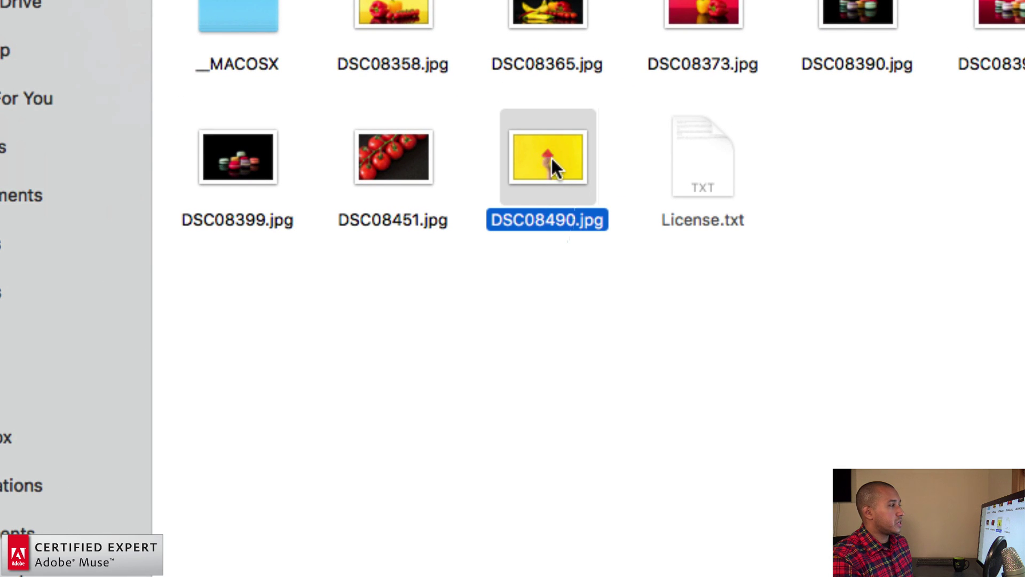
double_click(552, 159)
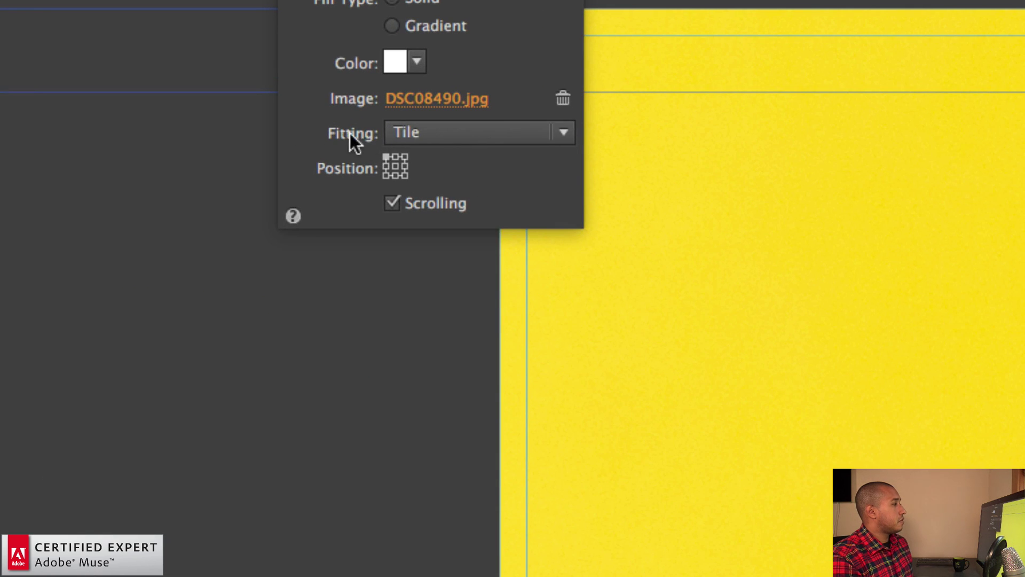
Set the background image fitting to Scale to Fill with a centred position.
left_click(414, 132)
left_click(425, 162)
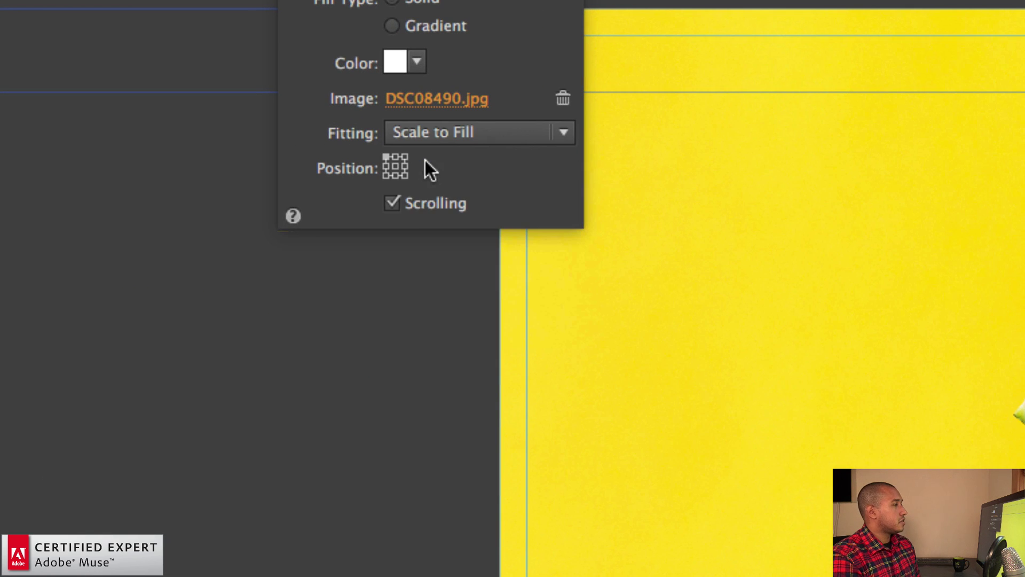
left_click(396, 169)
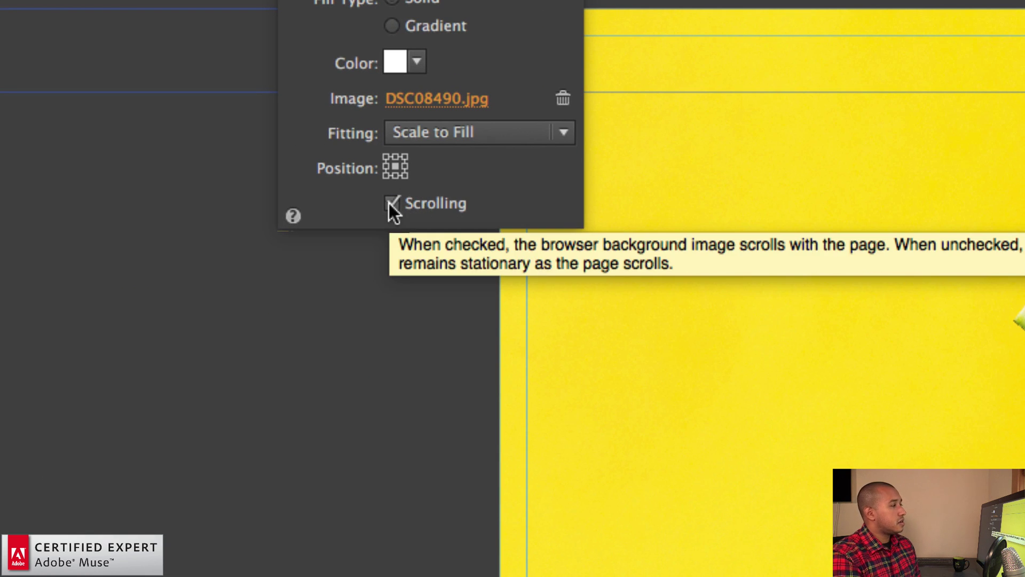
left_click(393, 204)
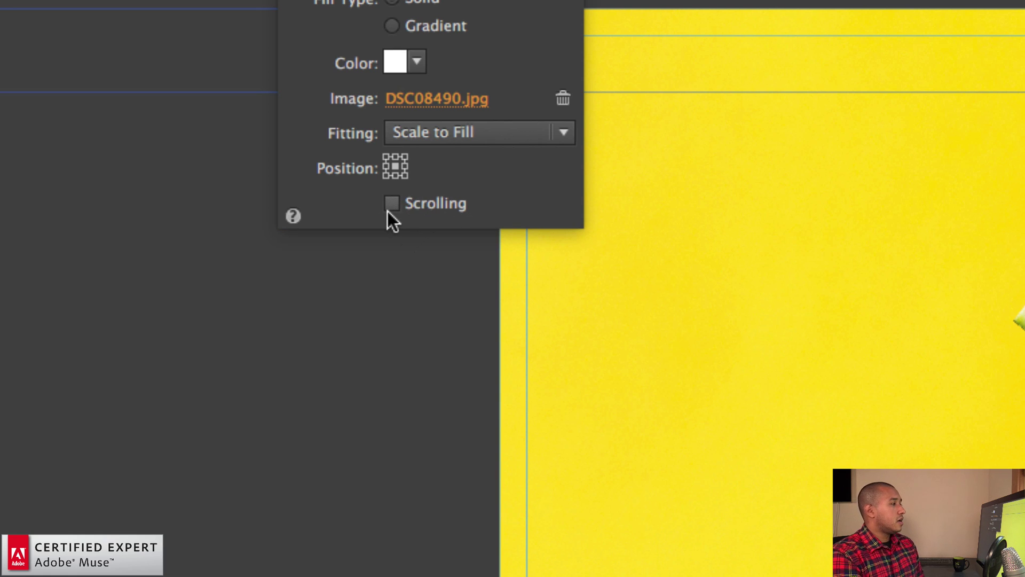
left_click(388, 205)
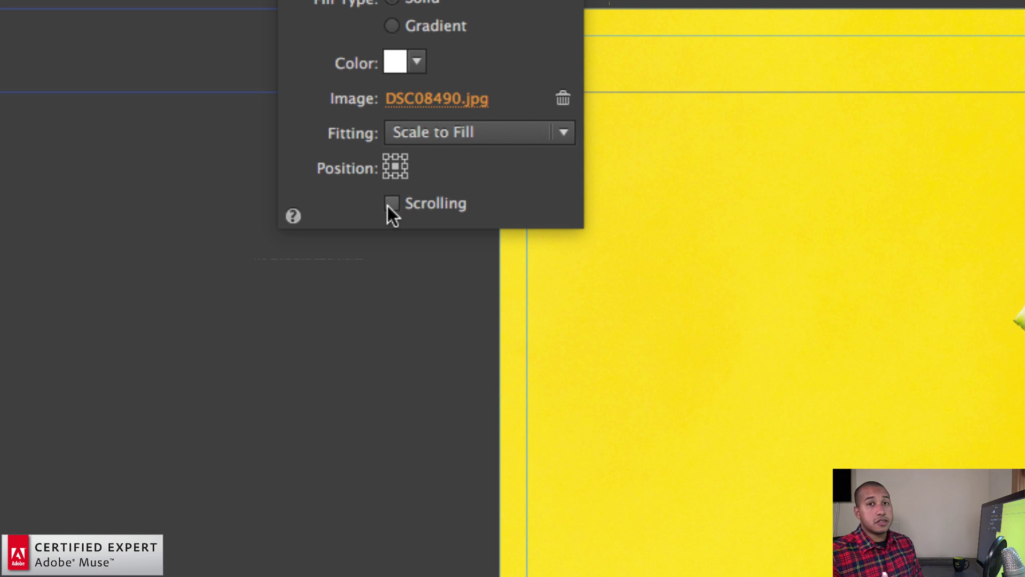
left_click(392, 260)
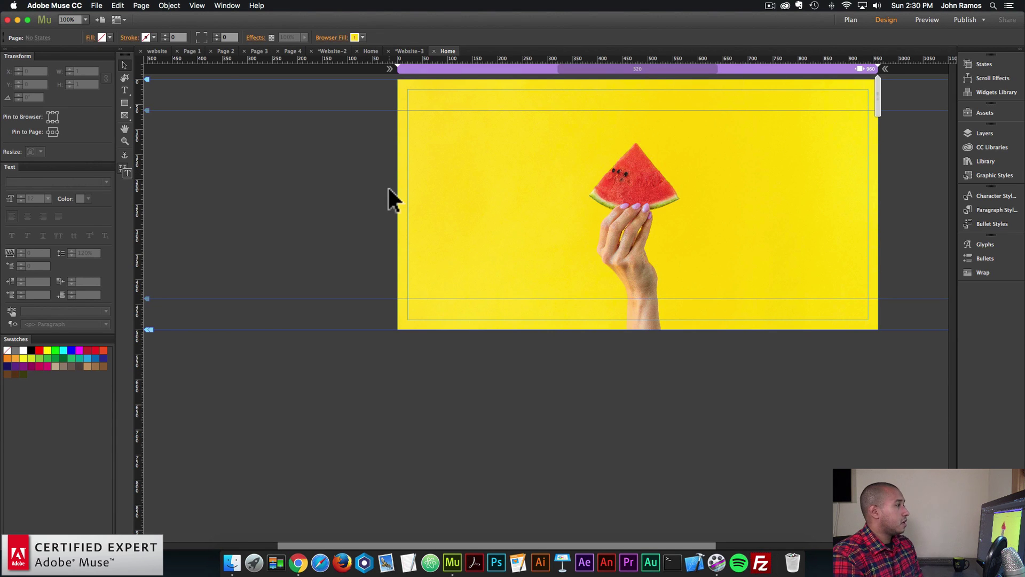
Preview the Home page in Chrome and resize the window to confirm the watermelon background fills it.
left_click(97, 6)
left_click(128, 165)
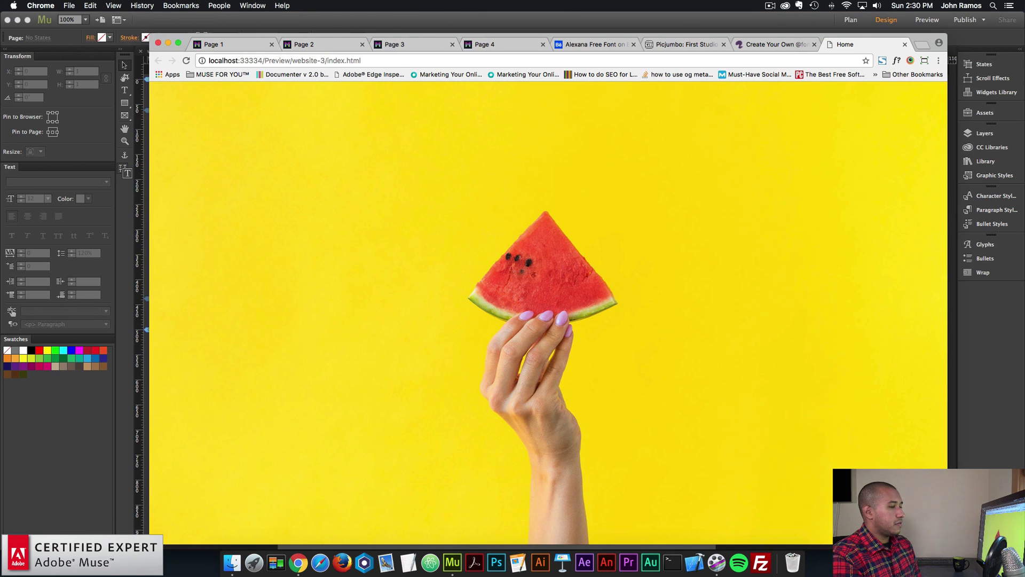
left_click_drag(948, 544, 983, 492)
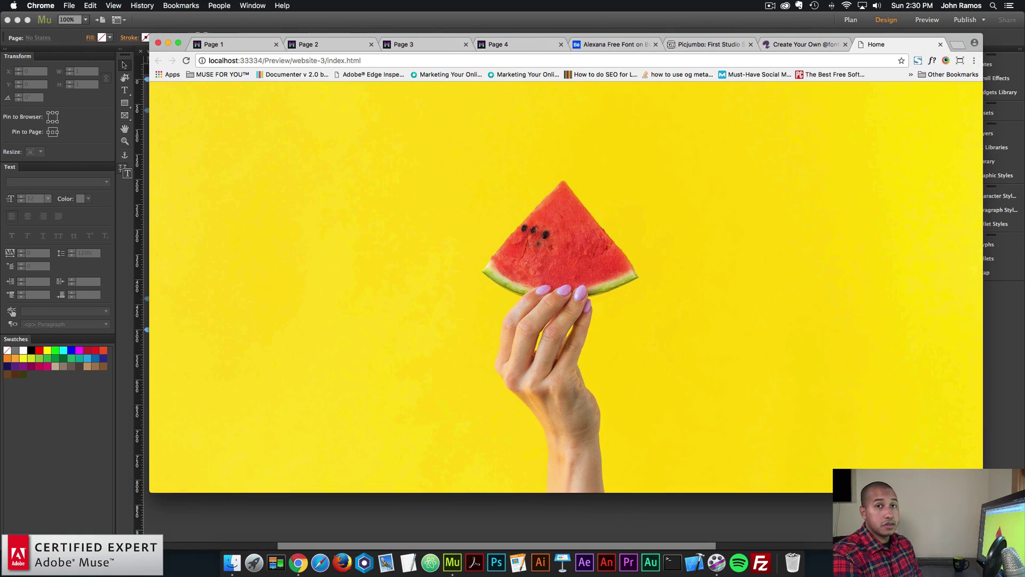
key("super+Tab")
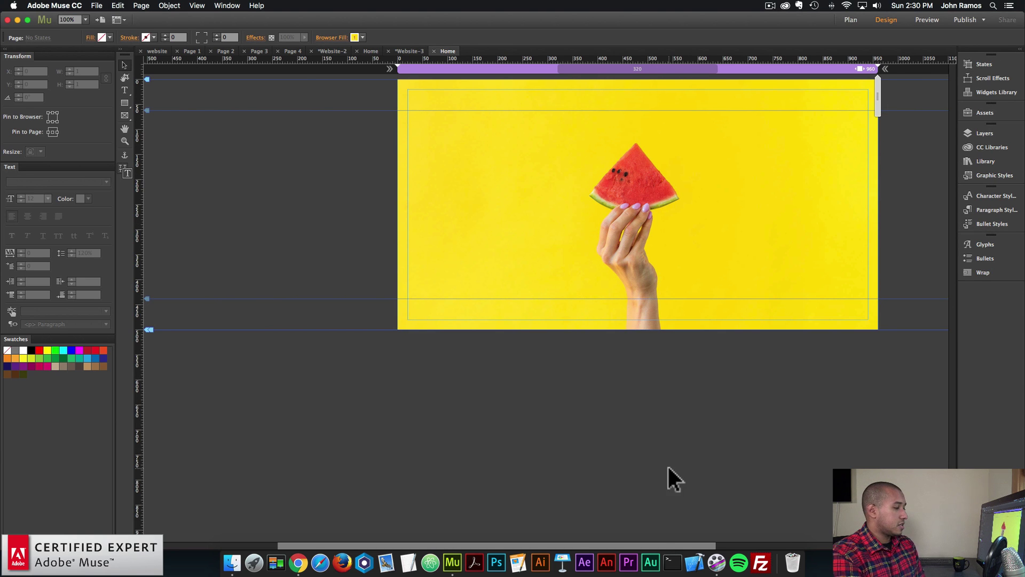
Search the Library for 'image text' and place an Image Text Widget above the watermelon.
left_click_drag(665, 546, 710, 546)
left_click(993, 175)
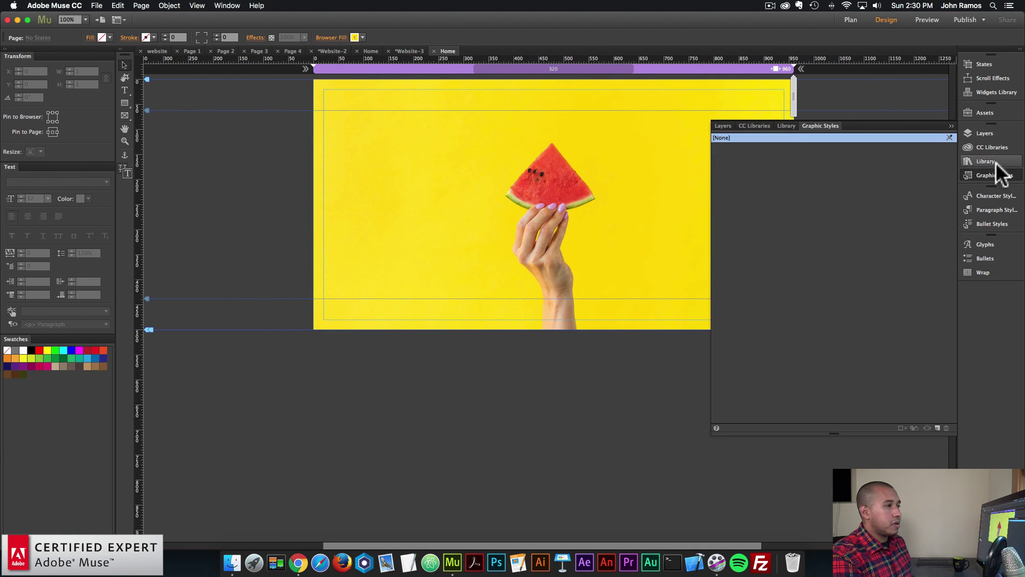
left_click(1006, 163)
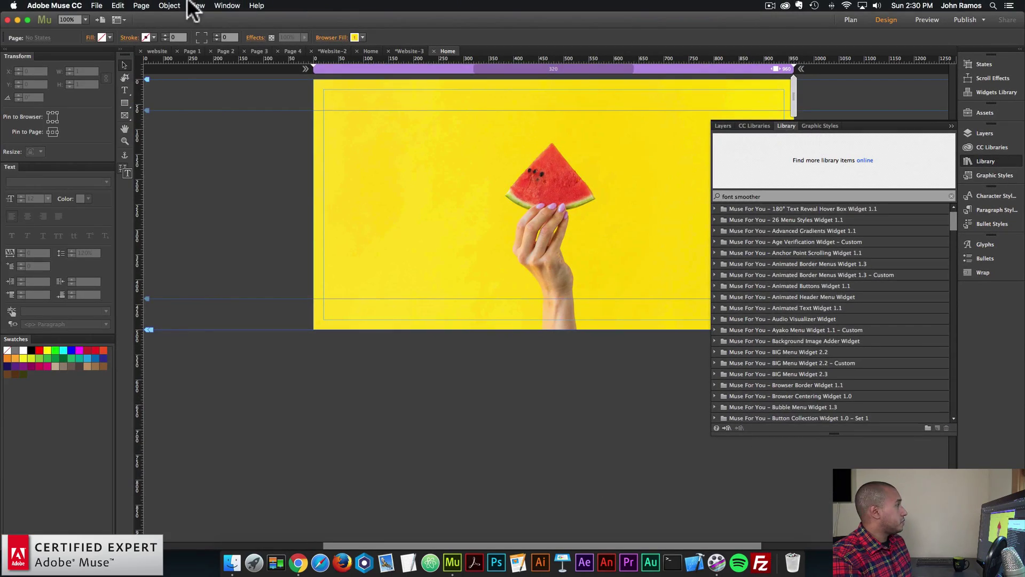
left_click(226, 5)
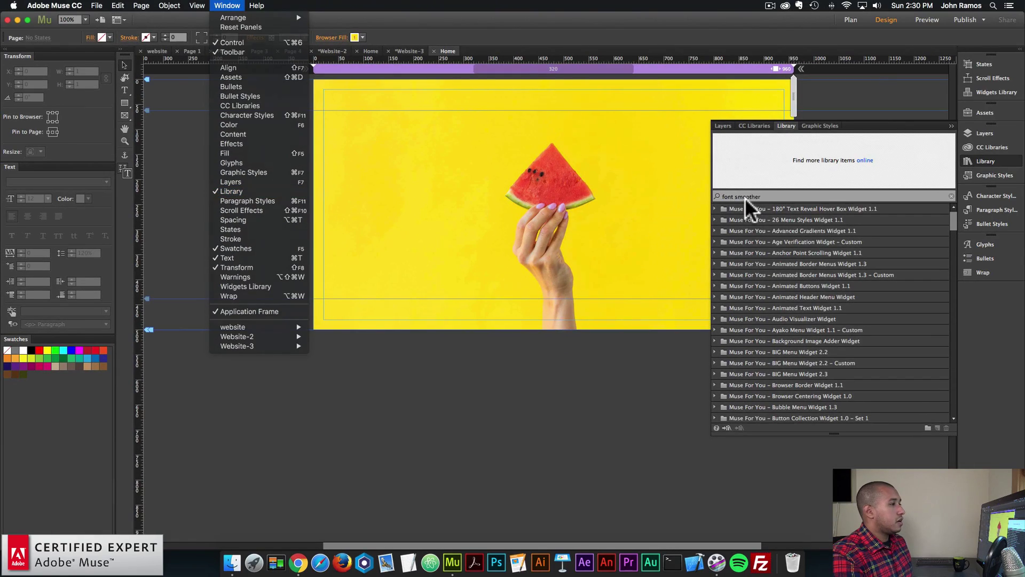
left_click(744, 197)
double_click(746, 197)
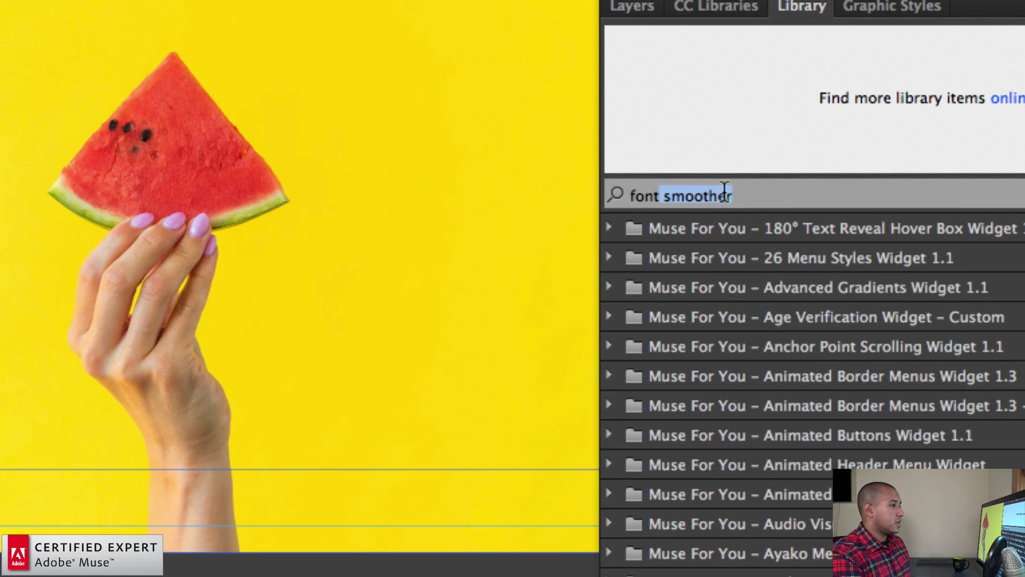
key("super+a")
type("image text")
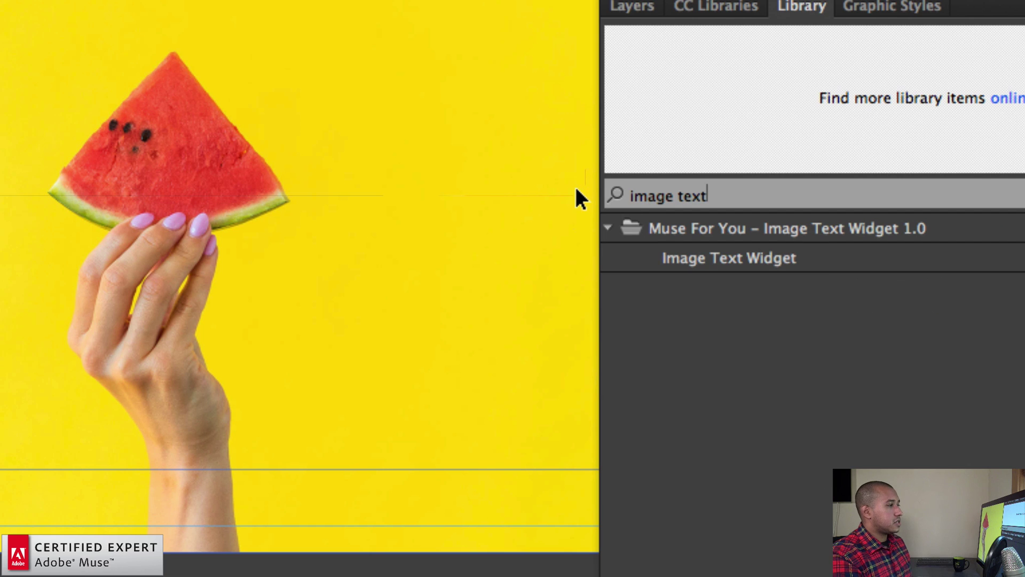
left_click(744, 261)
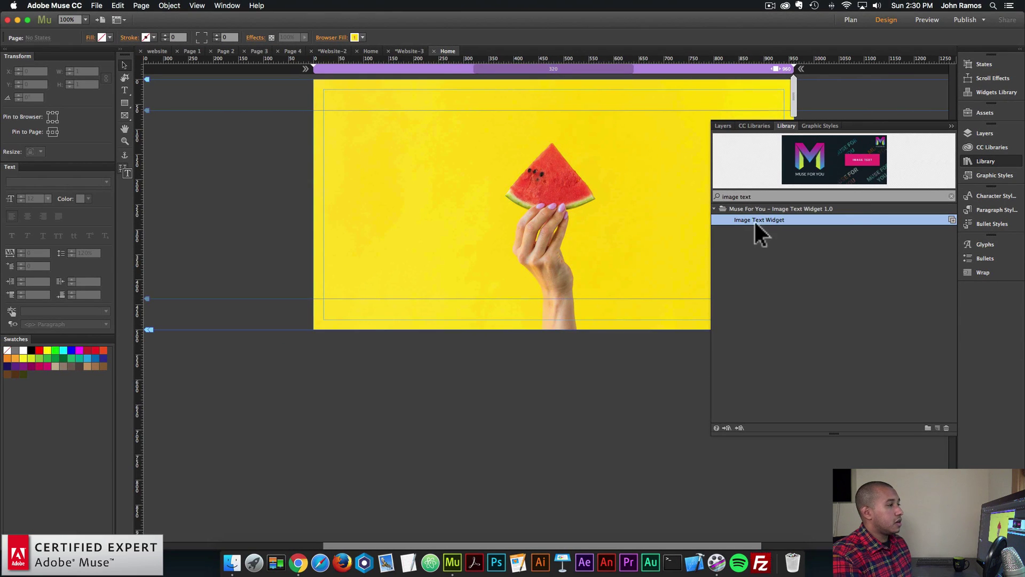
left_click_drag(735, 262, 0, 0)
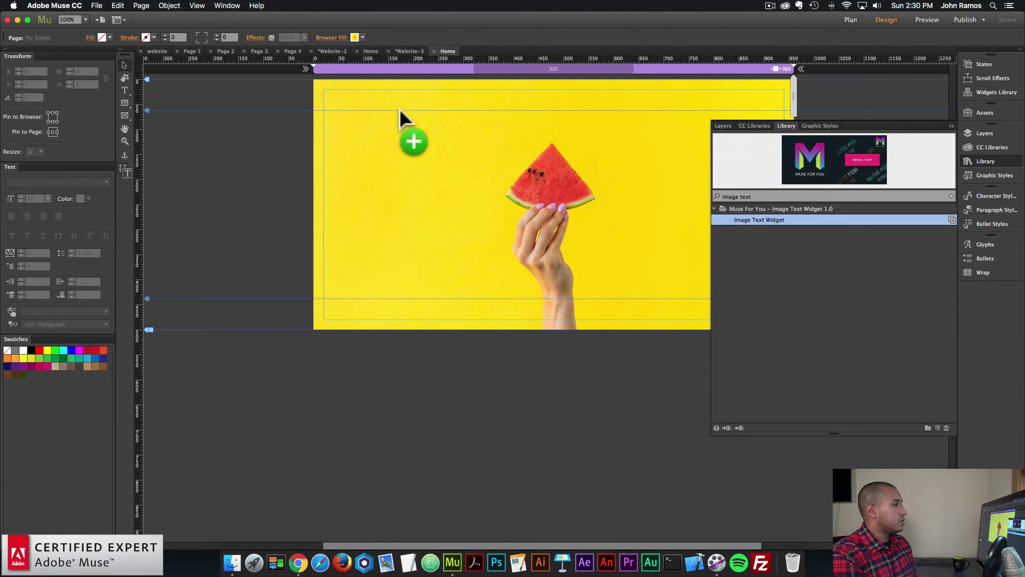
left_click_drag(399, 108, 400, 108)
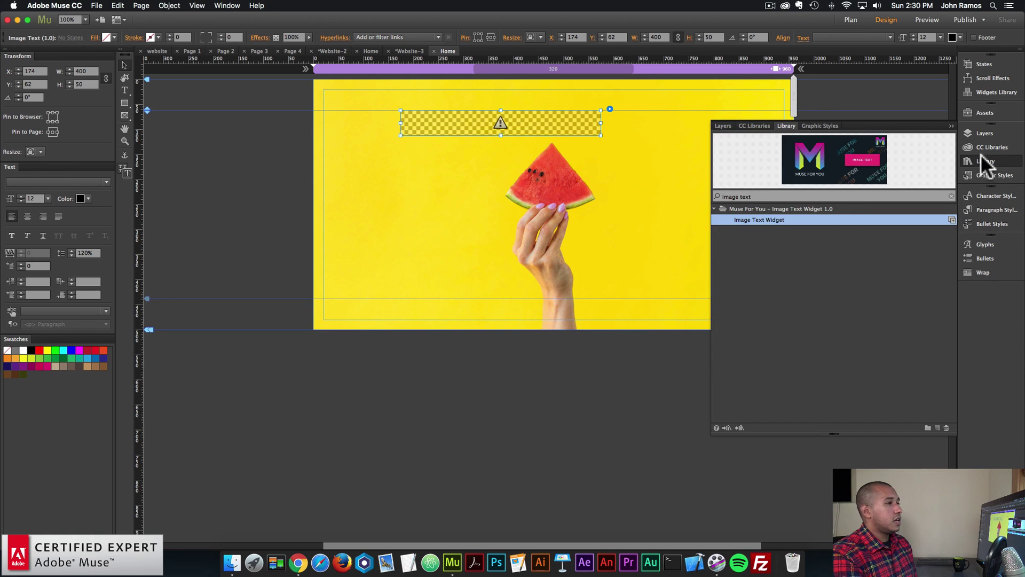
left_click(981, 159)
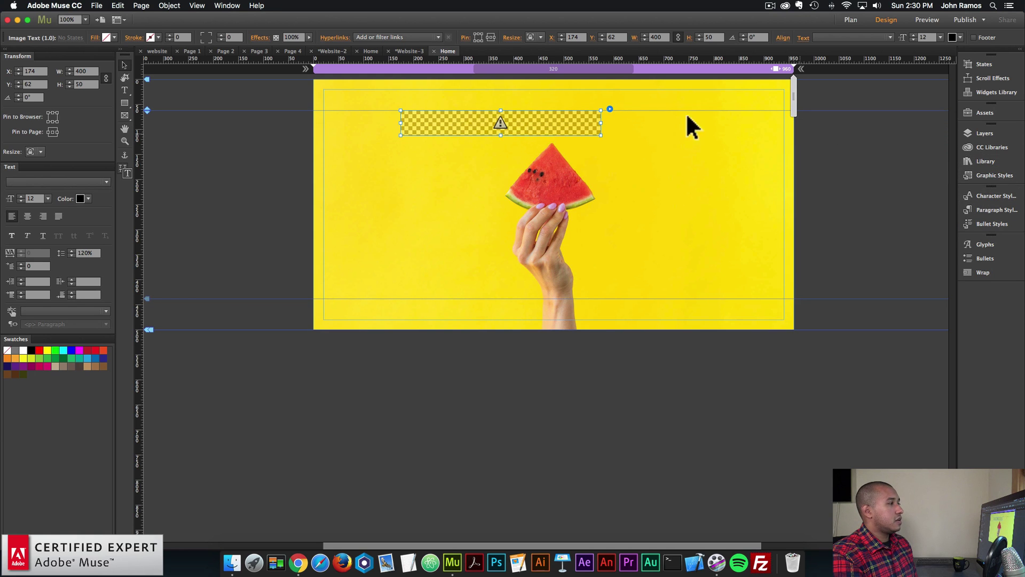
Fill the widget's text with DSC08365.jpg and change its text to 'alexana'.
left_click(610, 109)
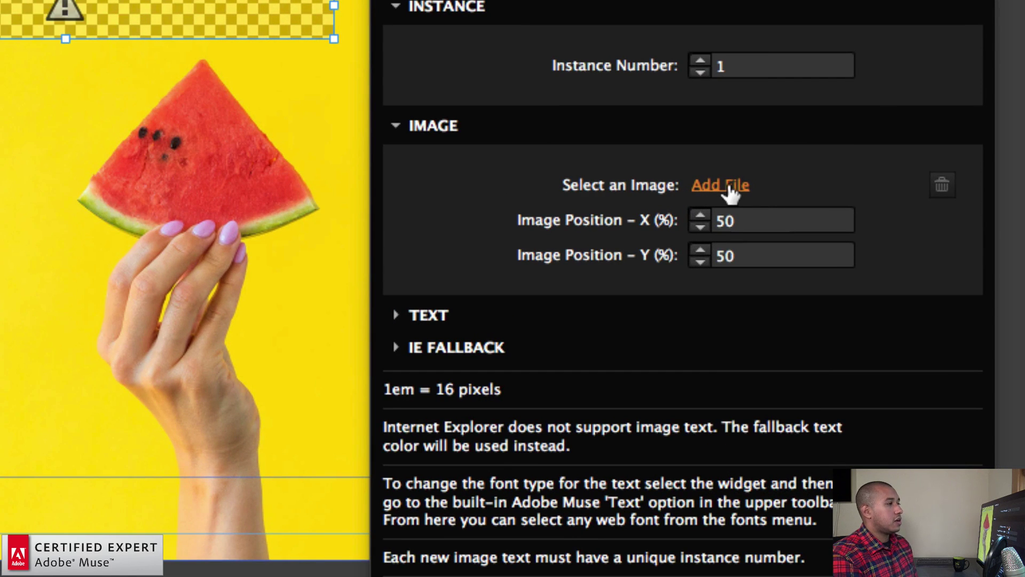
left_click(748, 191)
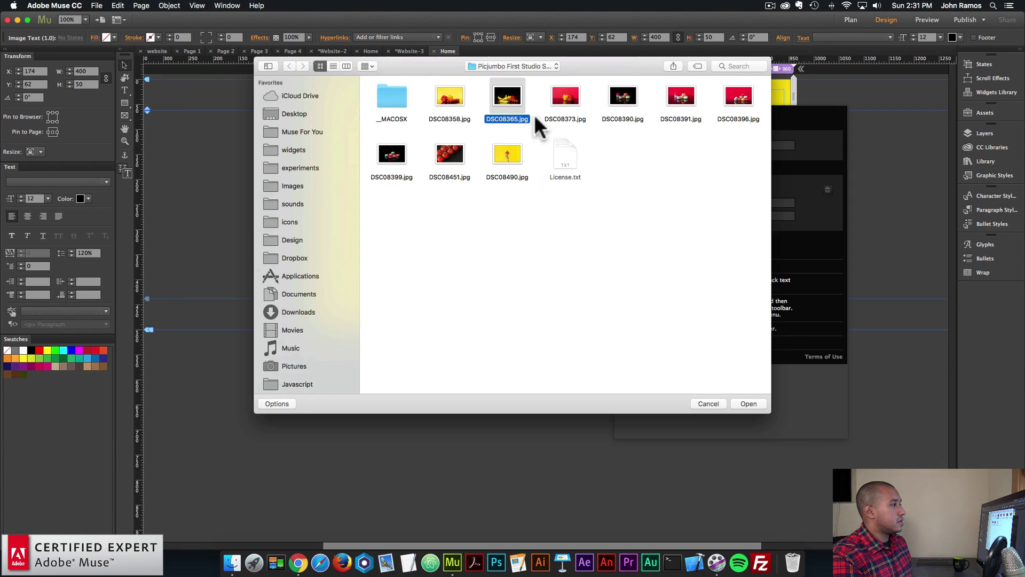
double_click(503, 107)
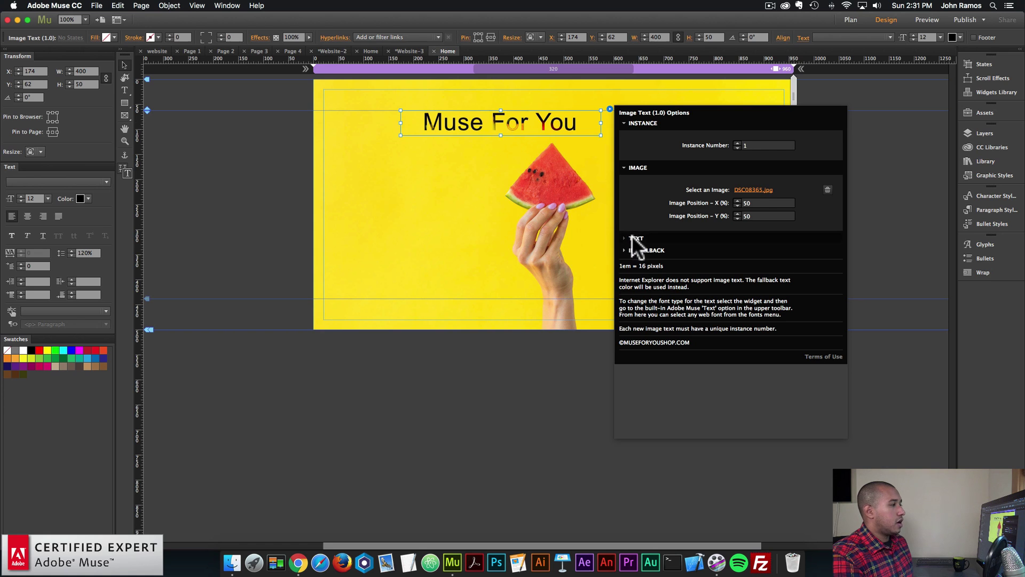
left_click(632, 237)
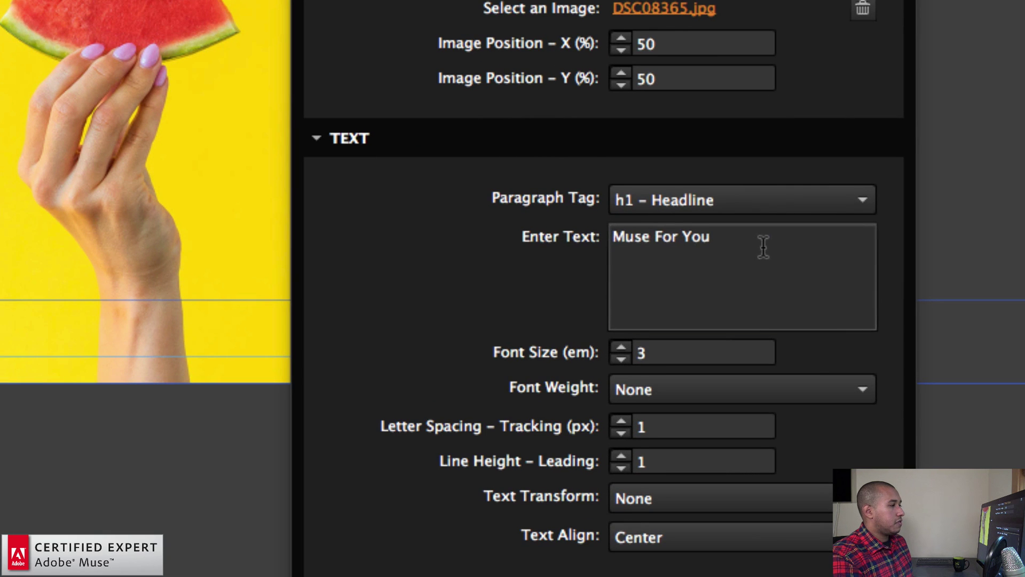
triple_click(775, 270)
type("alexana")
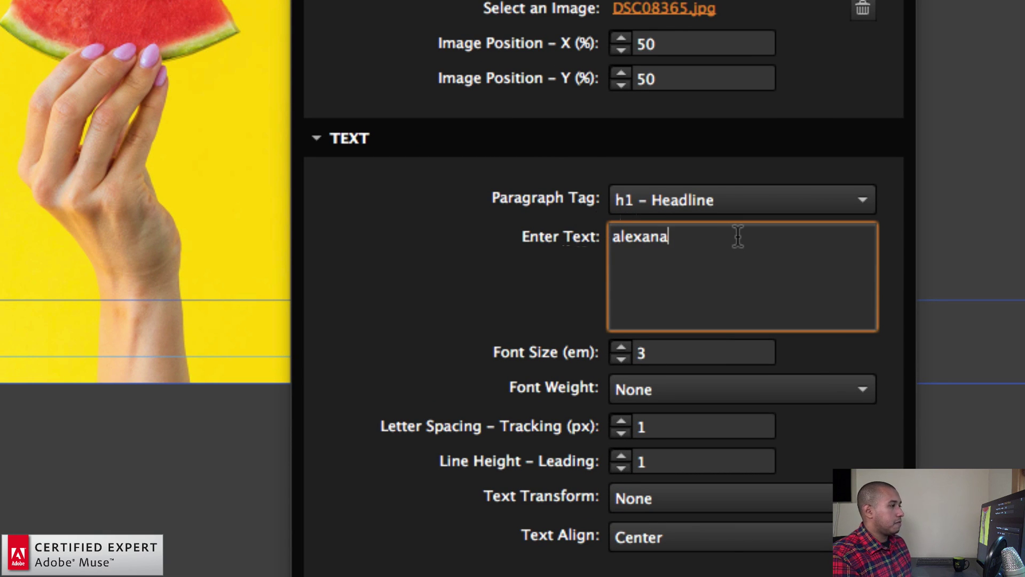
Set the headline font size to 7 and its text transform to Uppercase.
left_click(620, 351)
type("7")
key("Return")
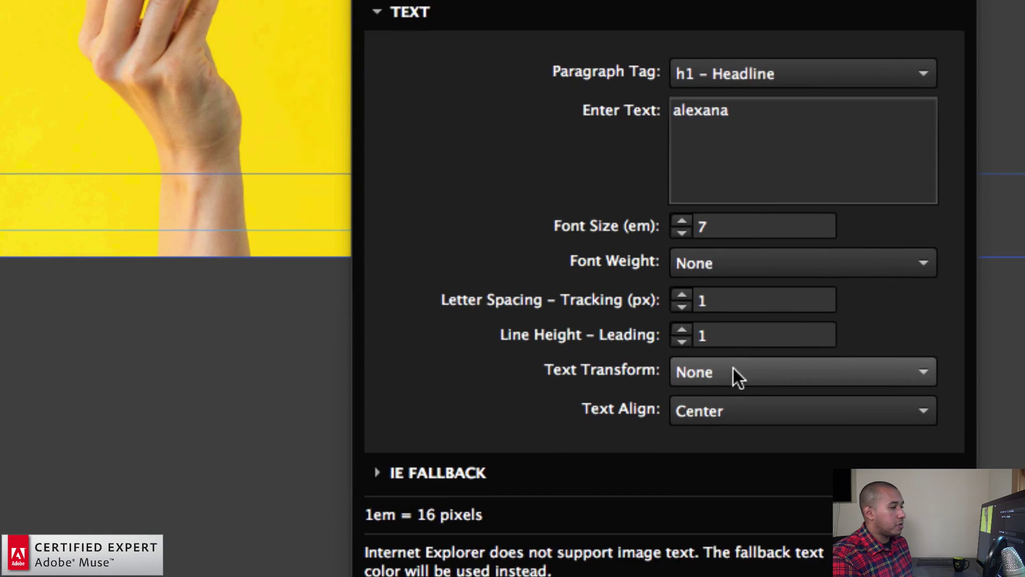
left_click(735, 373)
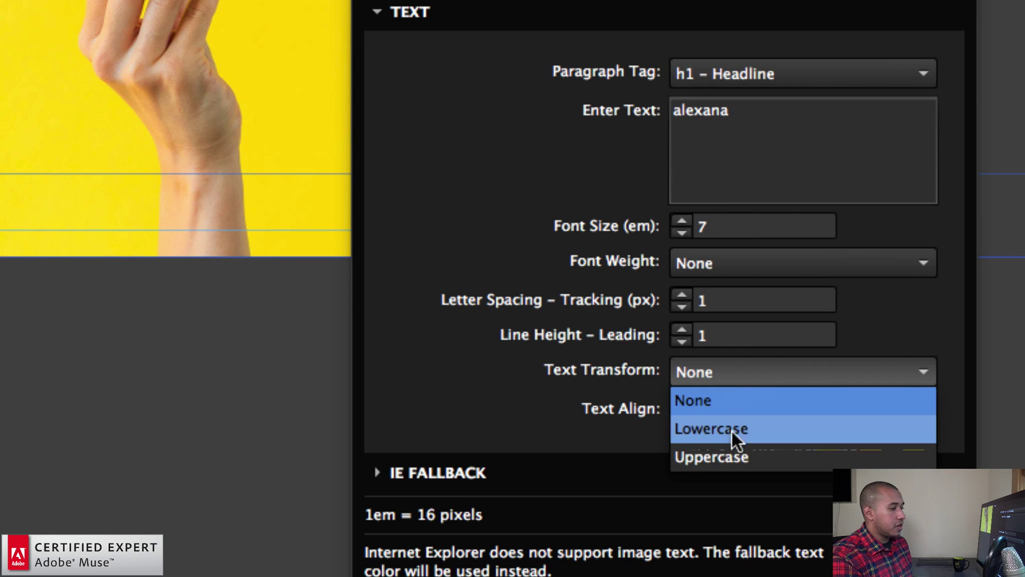
left_click(722, 458)
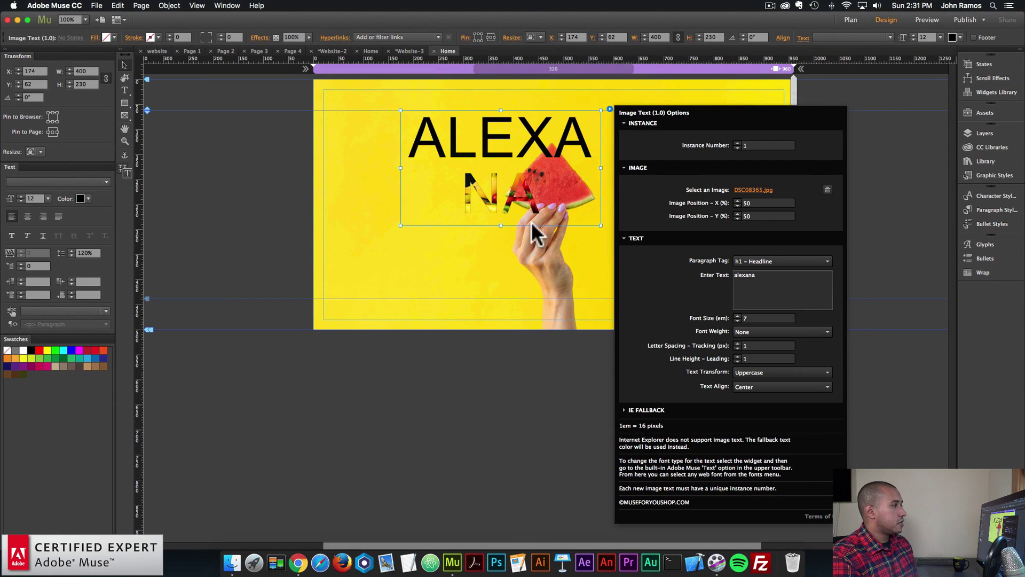
key("Escape")
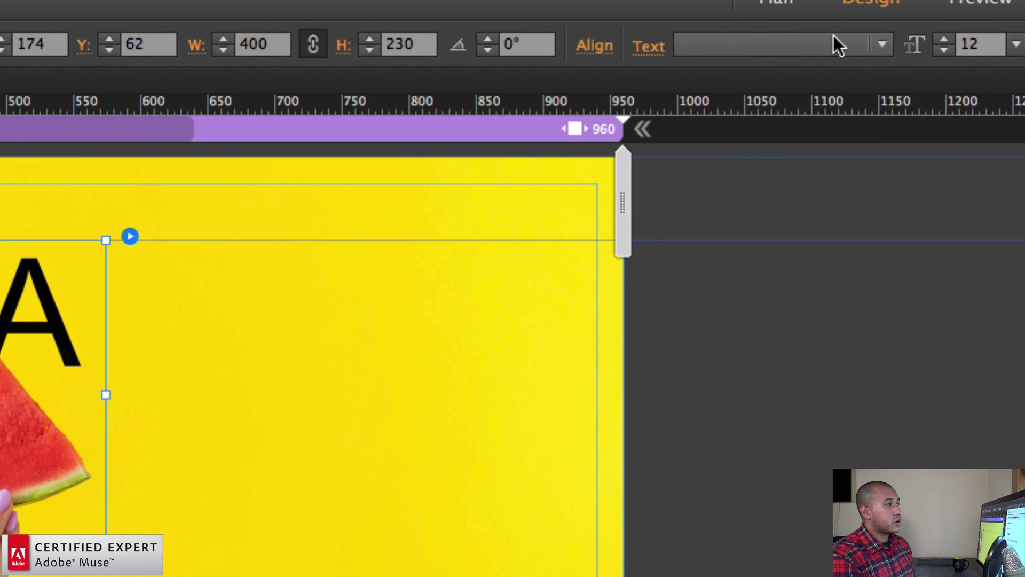
Filter the font list for 'alexana' and apply the Alexana font to the headline.
left_click(872, 37)
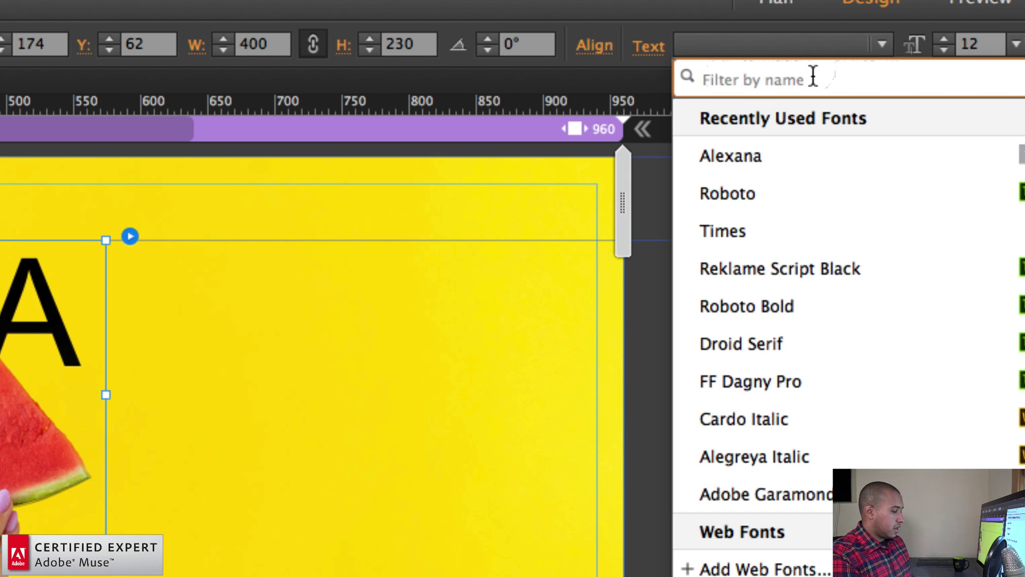
type("alexana")
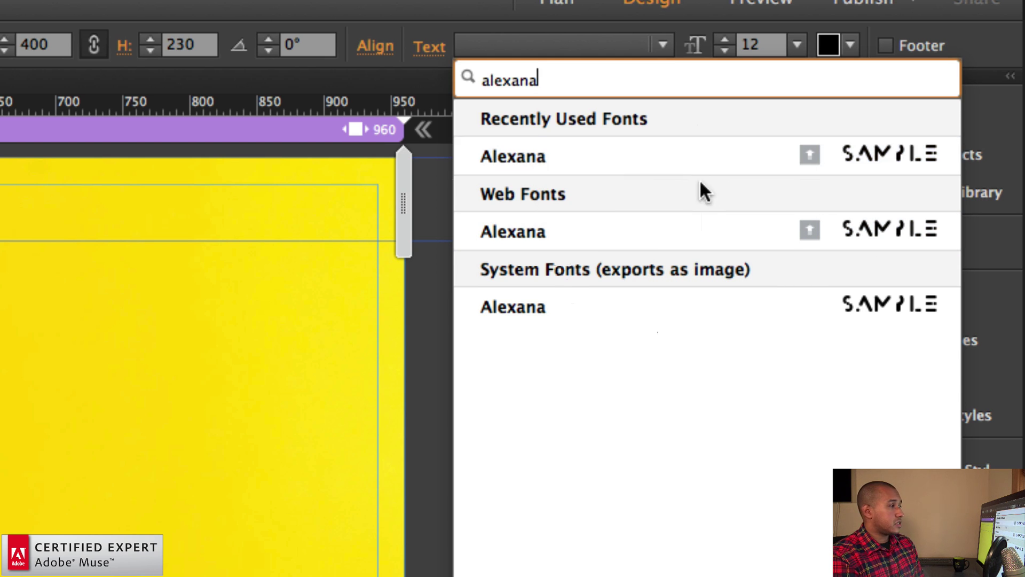
left_click(571, 153)
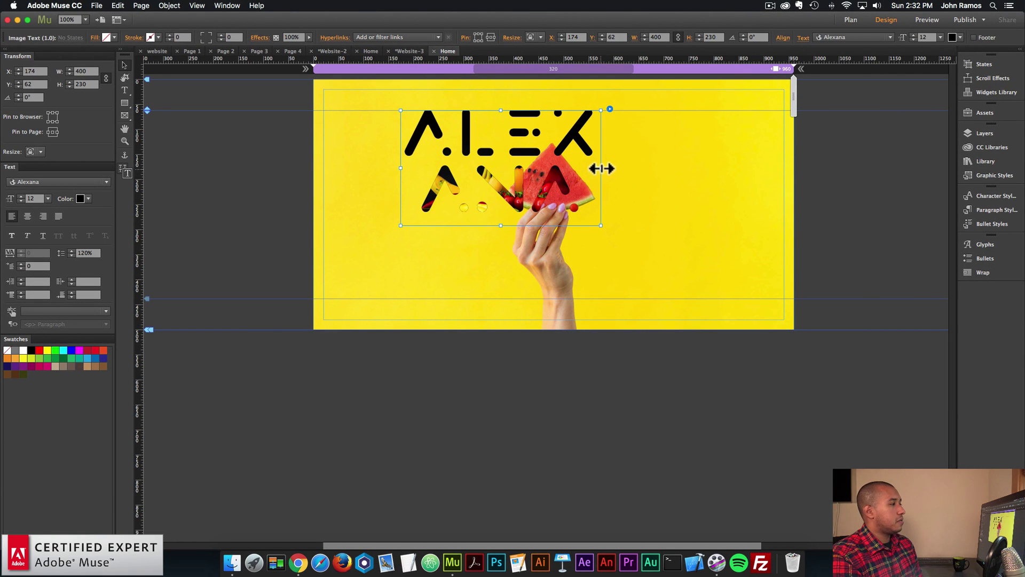
Nudge the headline frame right and set its resize behaviour to Responsive Width.
left_click_drag(534, 166, 542, 166)
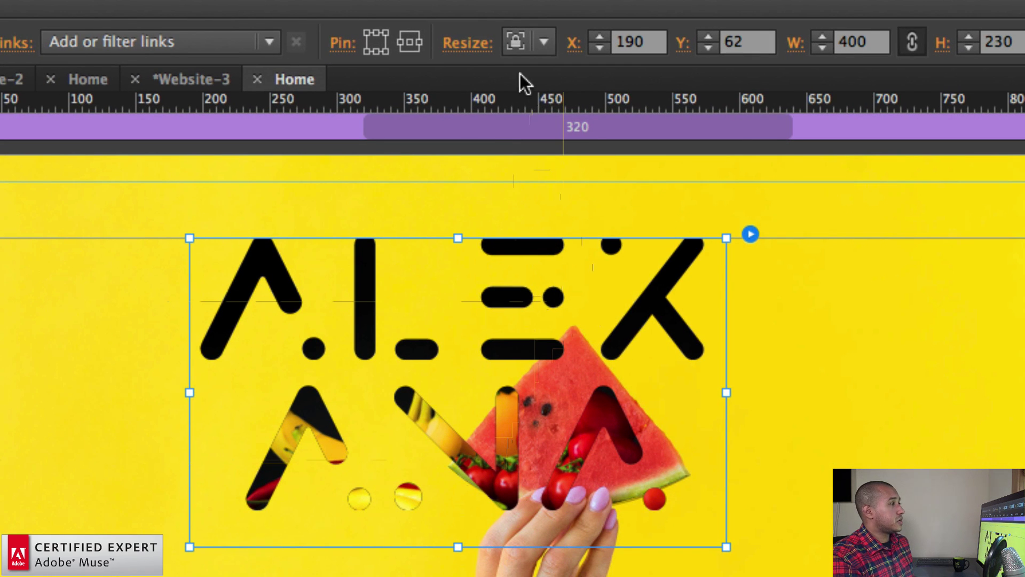
left_click(541, 37)
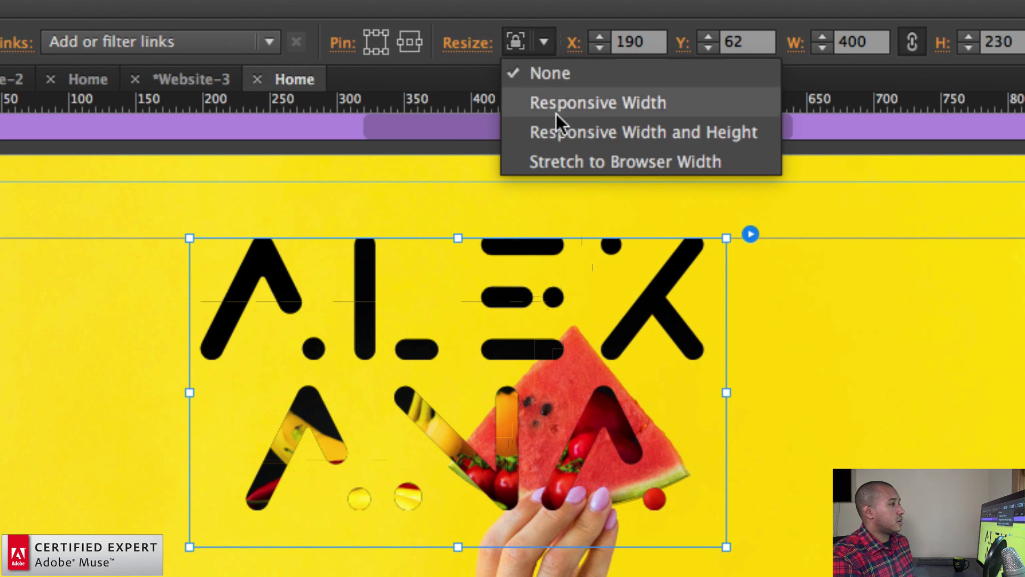
left_click(555, 114)
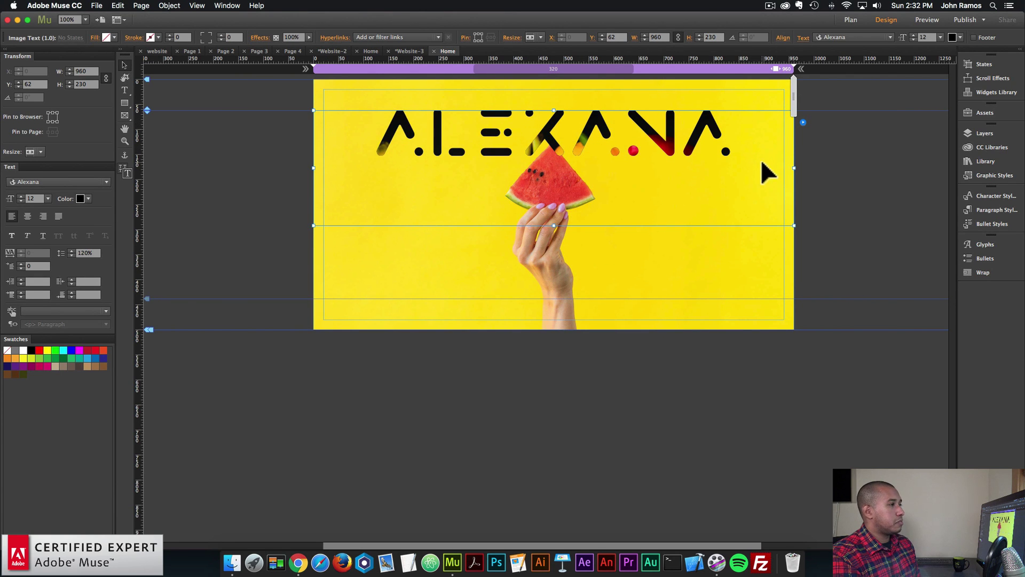
Set the headline's line height to 1.5 and adjust the frame height to fit the lettering.
left_click(802, 122)
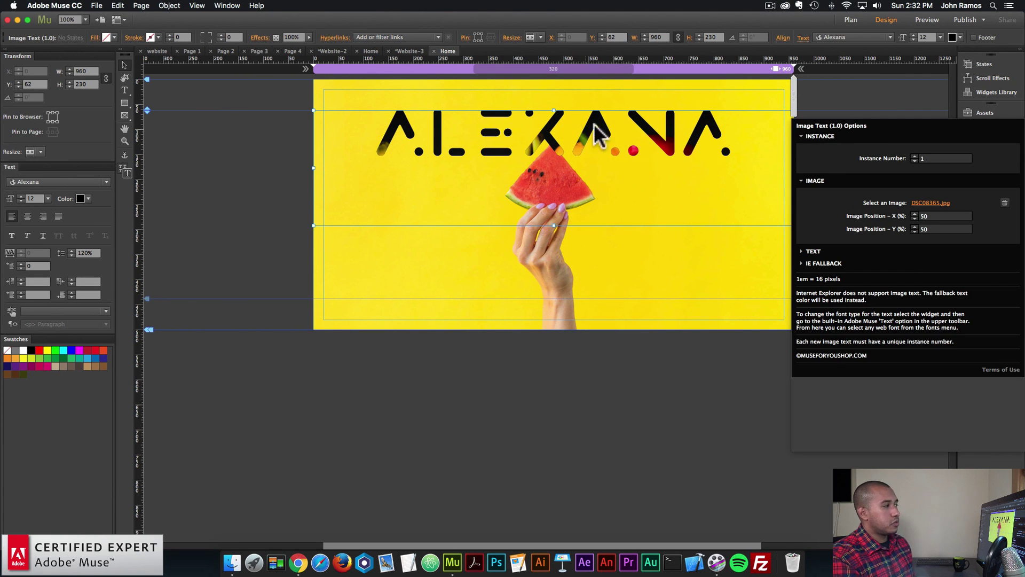
left_click(813, 250)
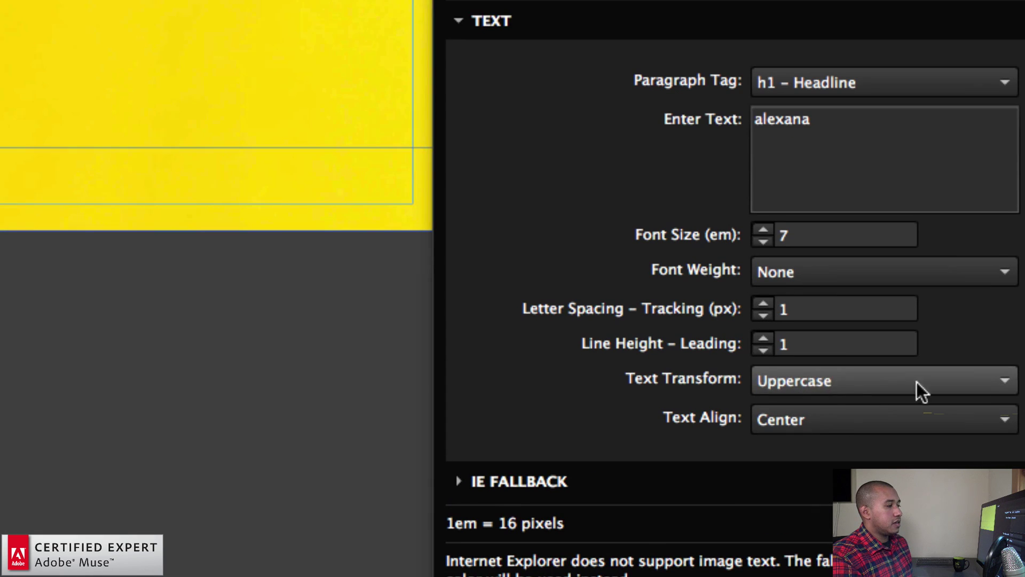
left_click(770, 345)
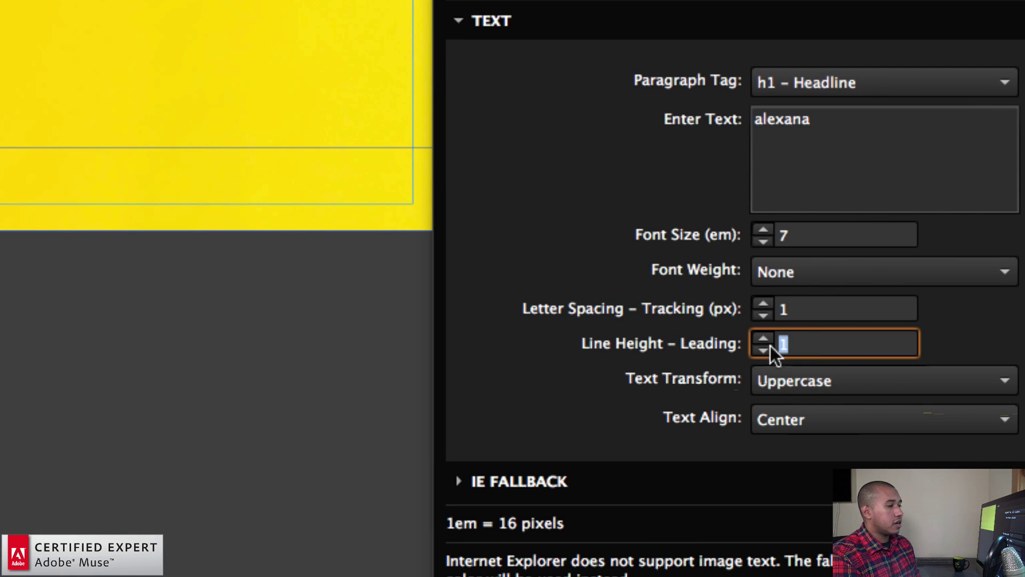
type("1.5")
key("Return")
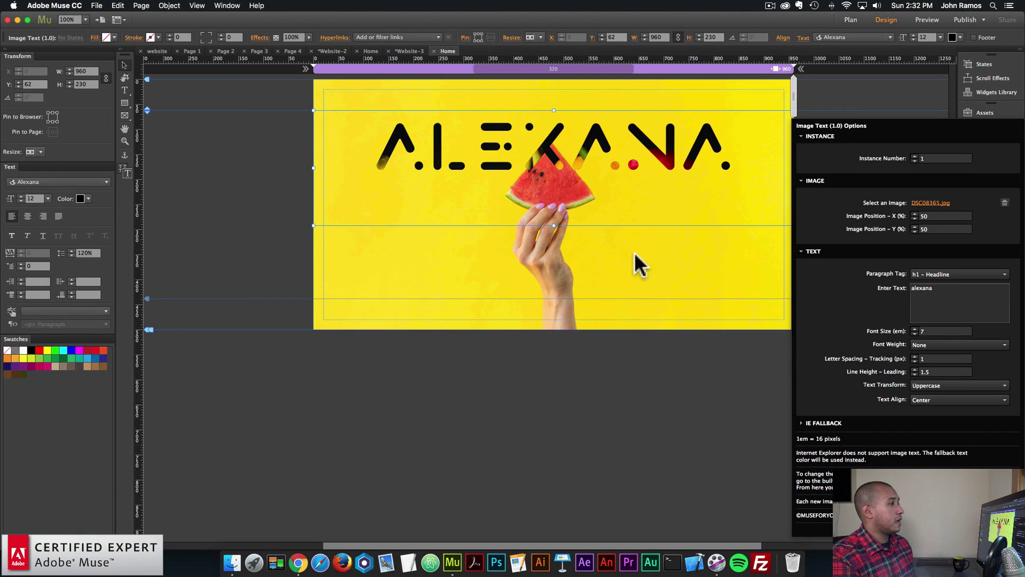
left_click(598, 216)
left_click_drag(558, 224, 553, 127)
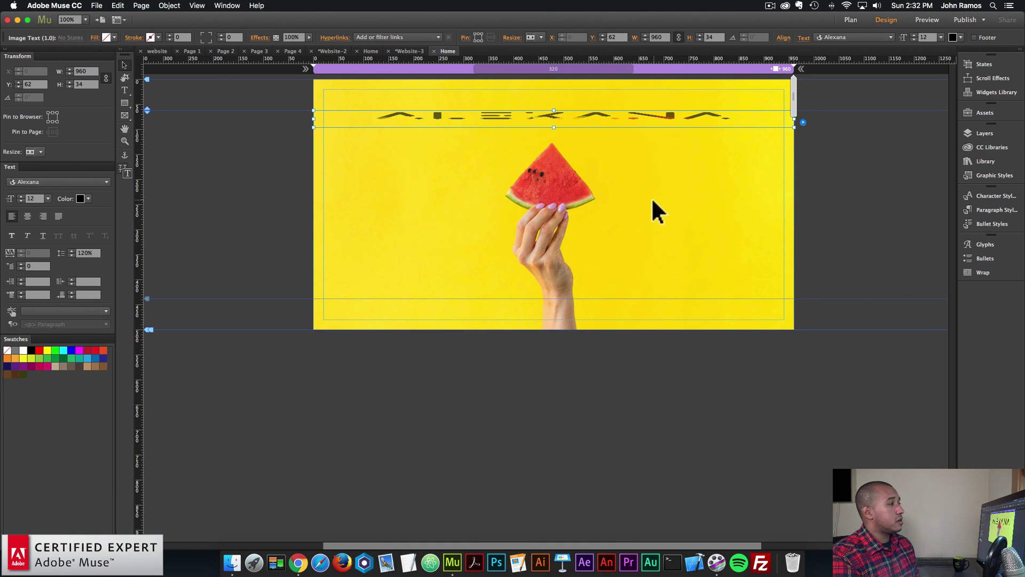
left_click_drag(652, 200, 651, 197)
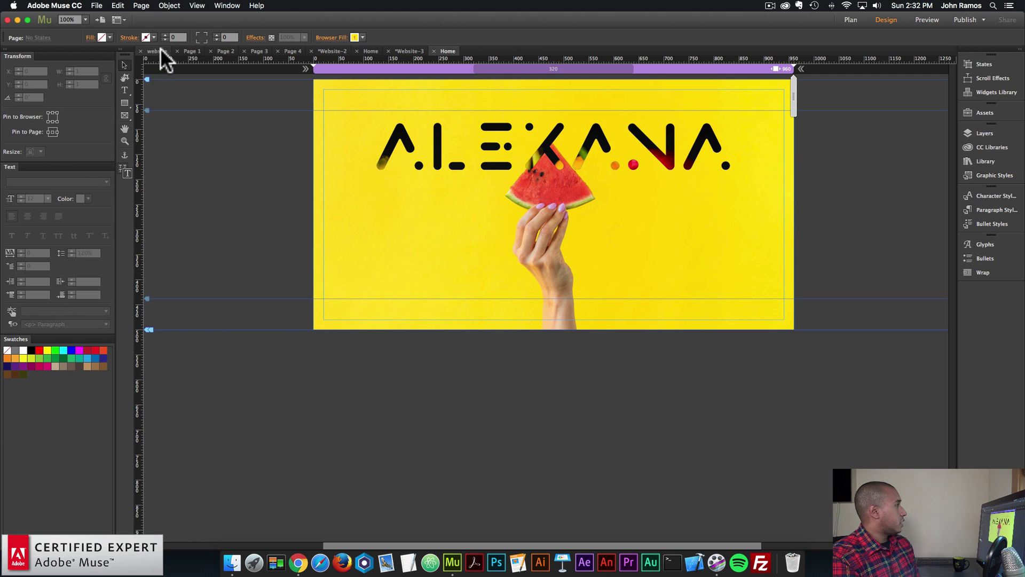
left_click(96, 6)
left_click(109, 165)
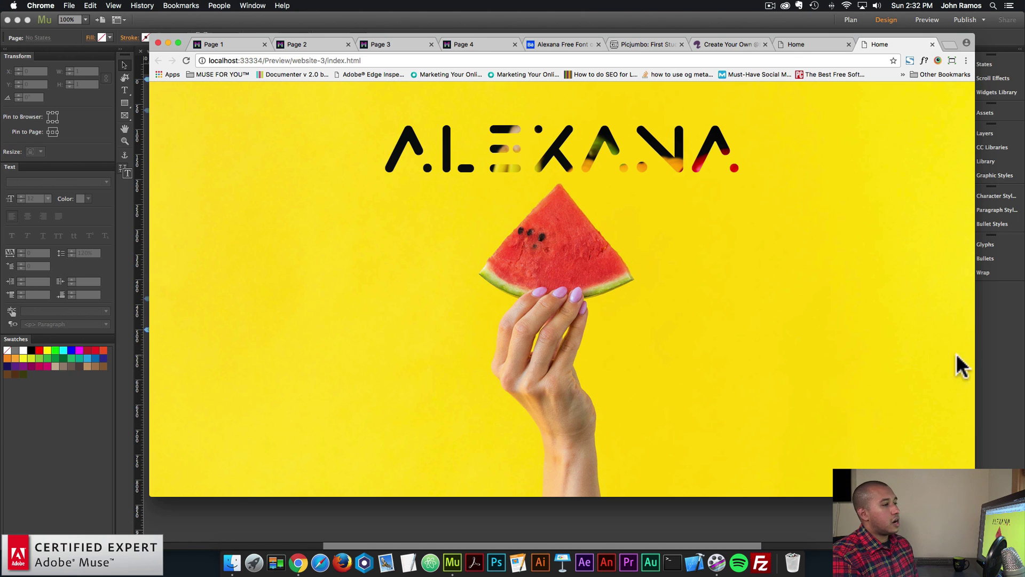
left_click(1017, 382)
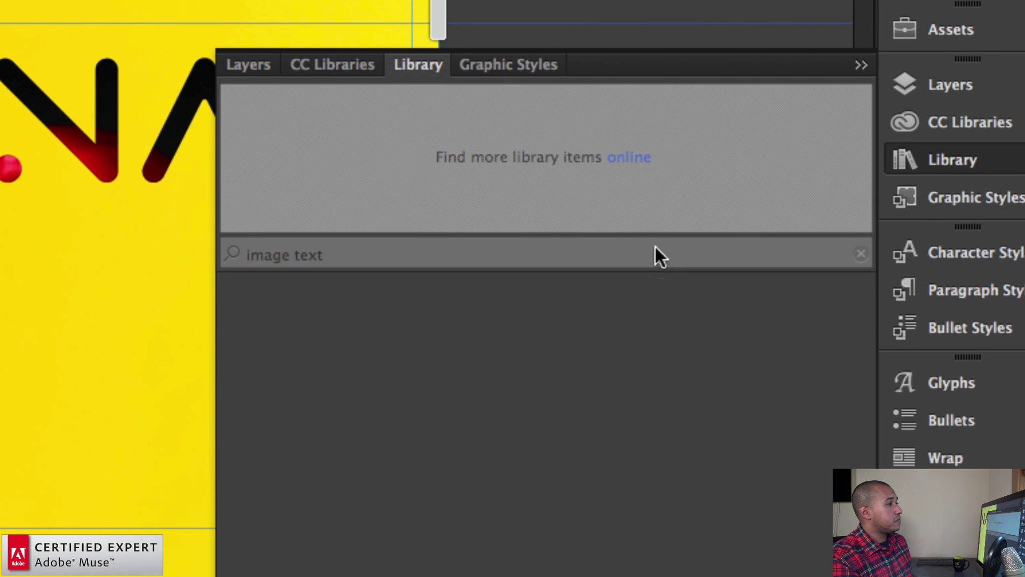
Search the Library for 'browser border' and place the All Sides – With Image widget on the page.
left_click(657, 251)
key("super+a")
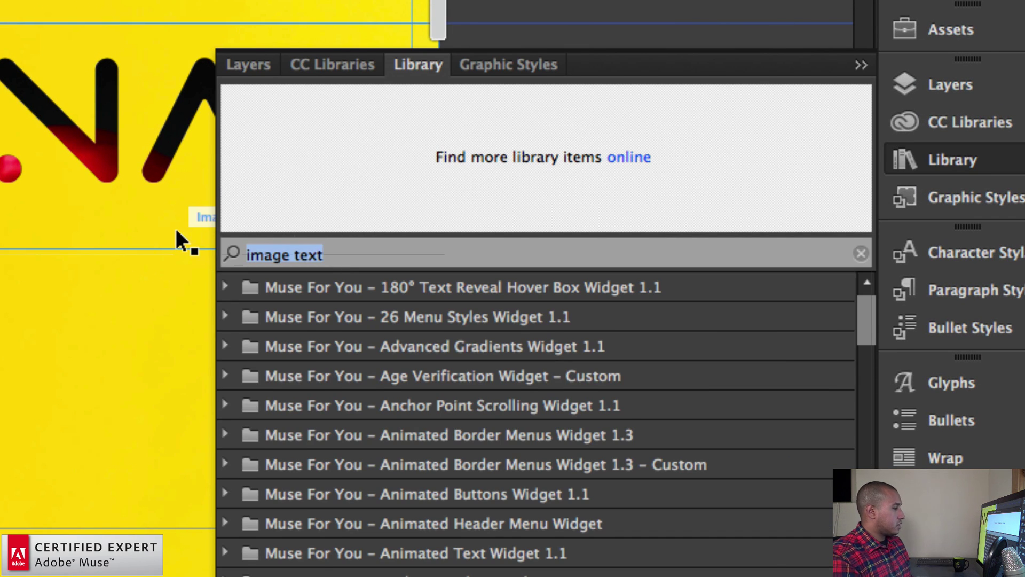
type("browser border")
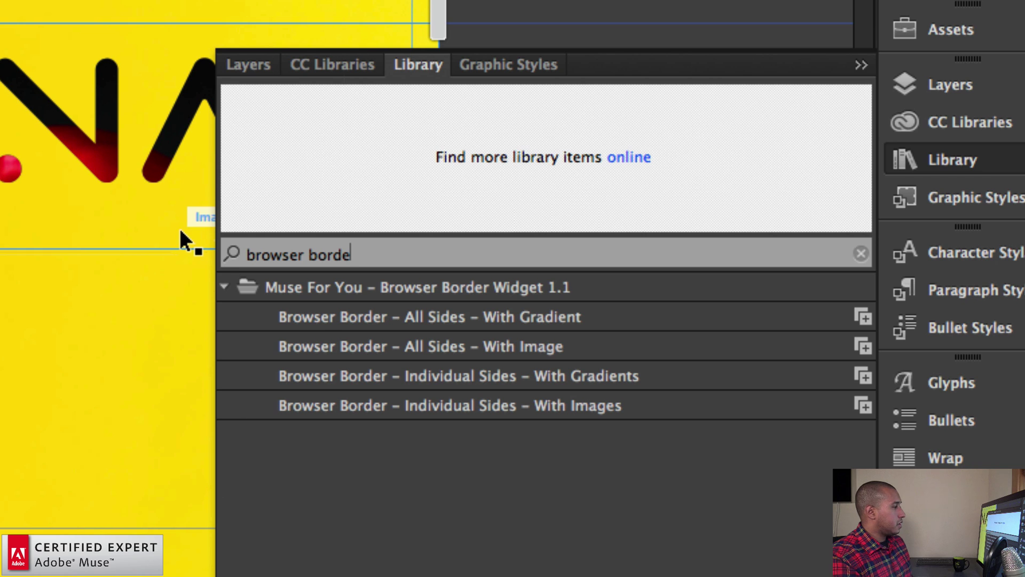
left_click(363, 346)
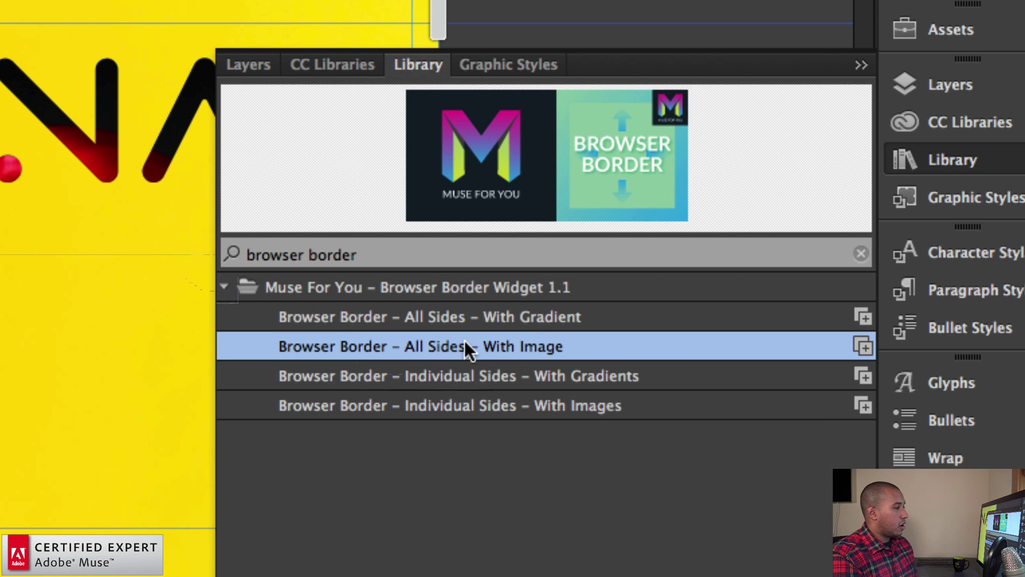
left_click_drag(558, 346, 0, 57)
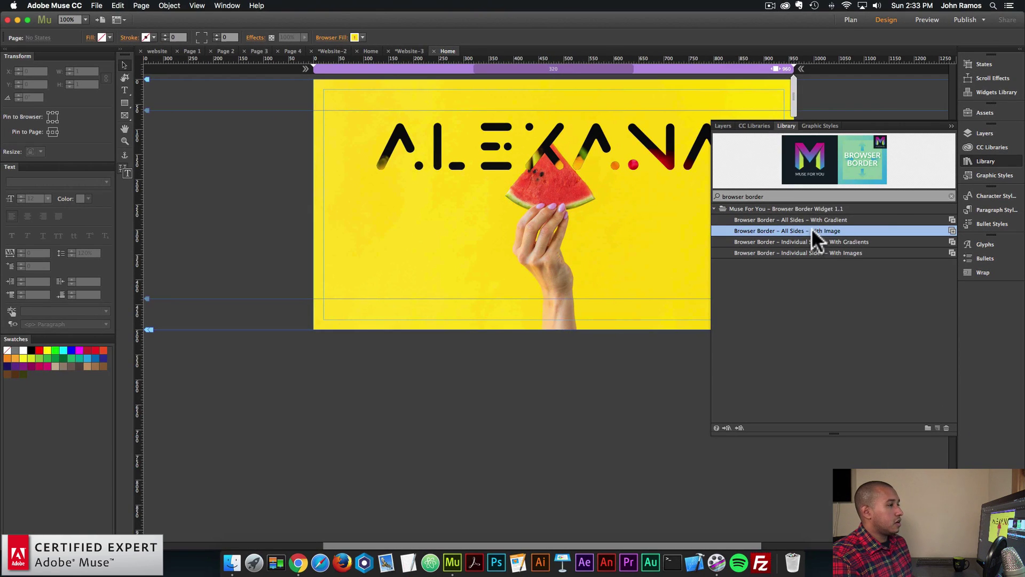
left_click_drag(286, 114, 289, 114)
left_click(301, 133)
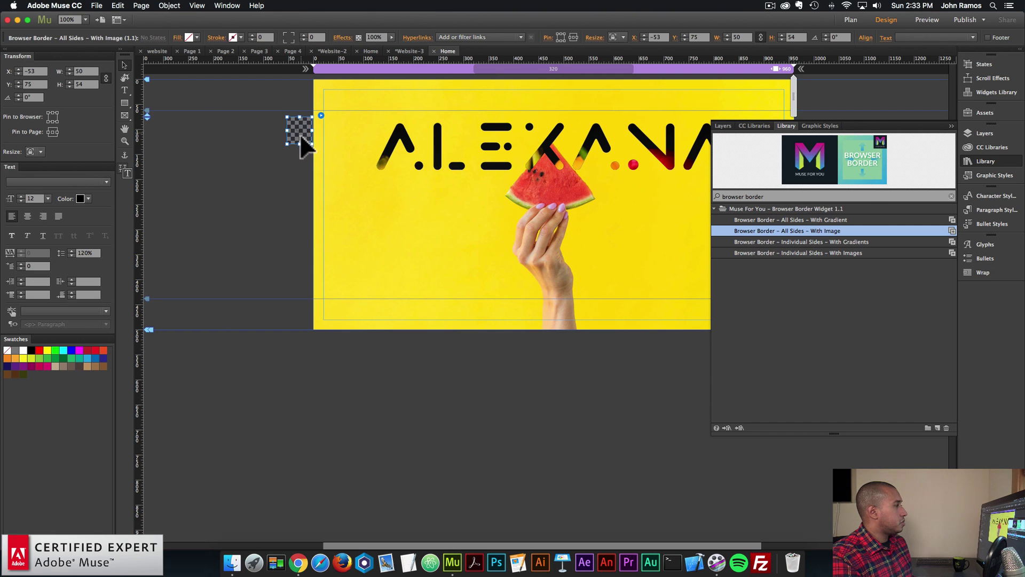
Set the border widget's image to DSC08358.jpg.
left_click(323, 108)
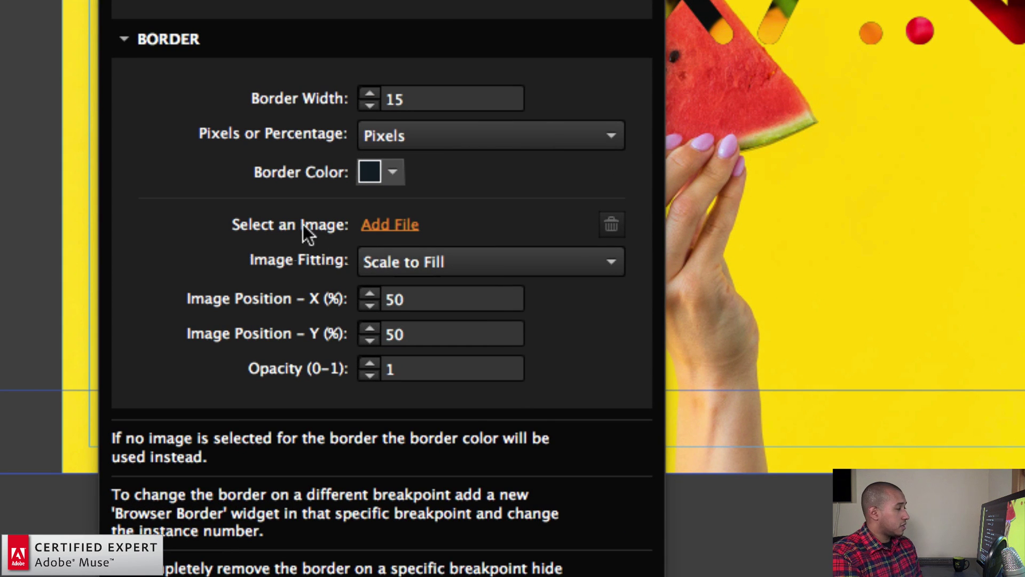
left_click(395, 224)
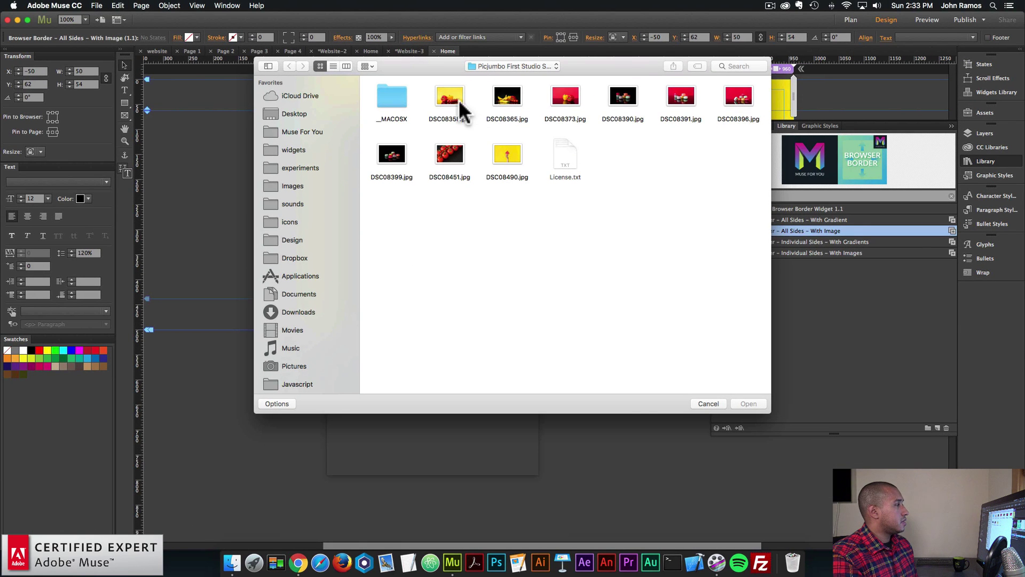
double_click(453, 104)
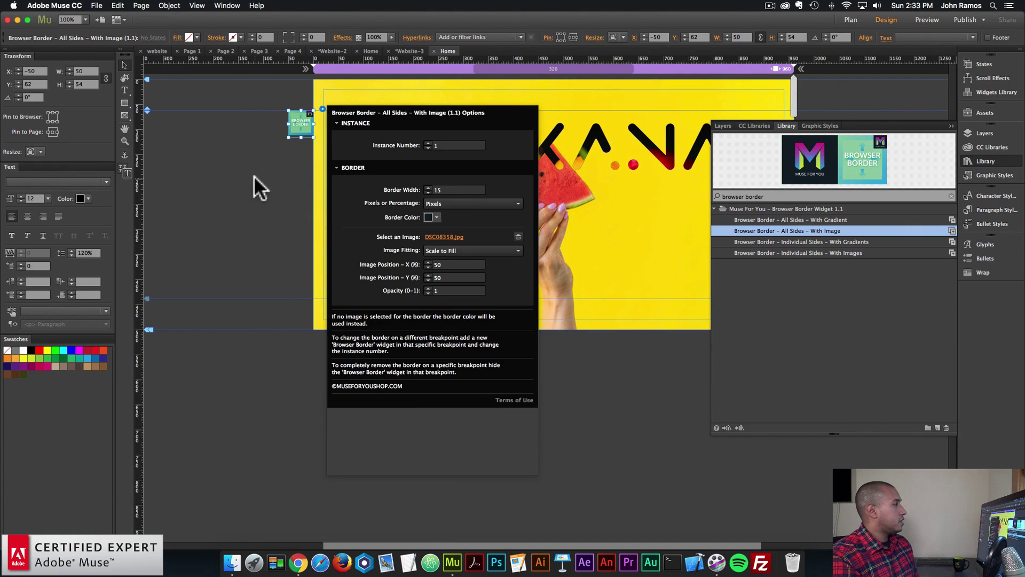
left_click(254, 175)
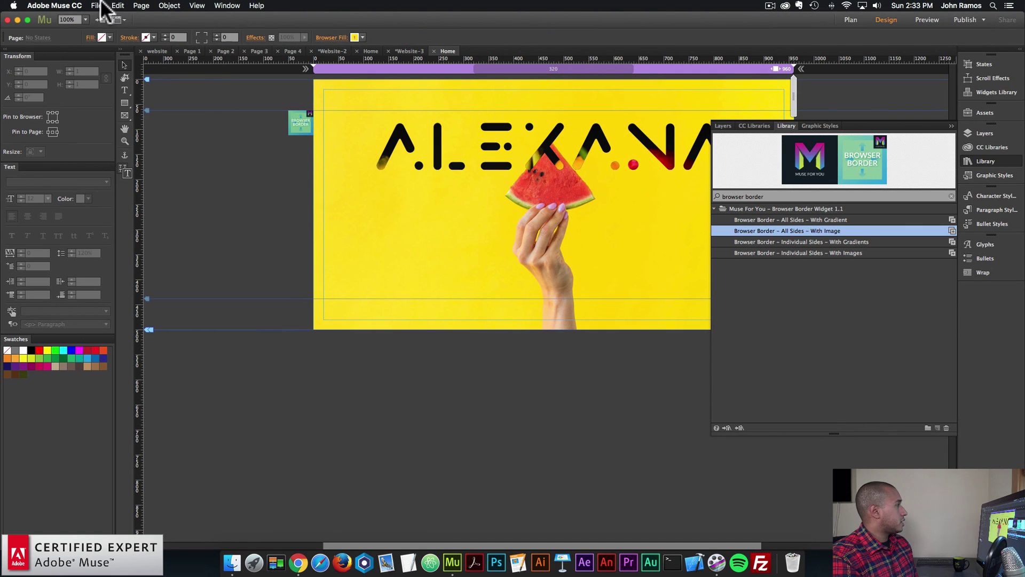
left_click(97, 5)
Preview the page in Chrome to check the photo border around the ALEXANA headline, then return to Muse.
left_click(141, 160)
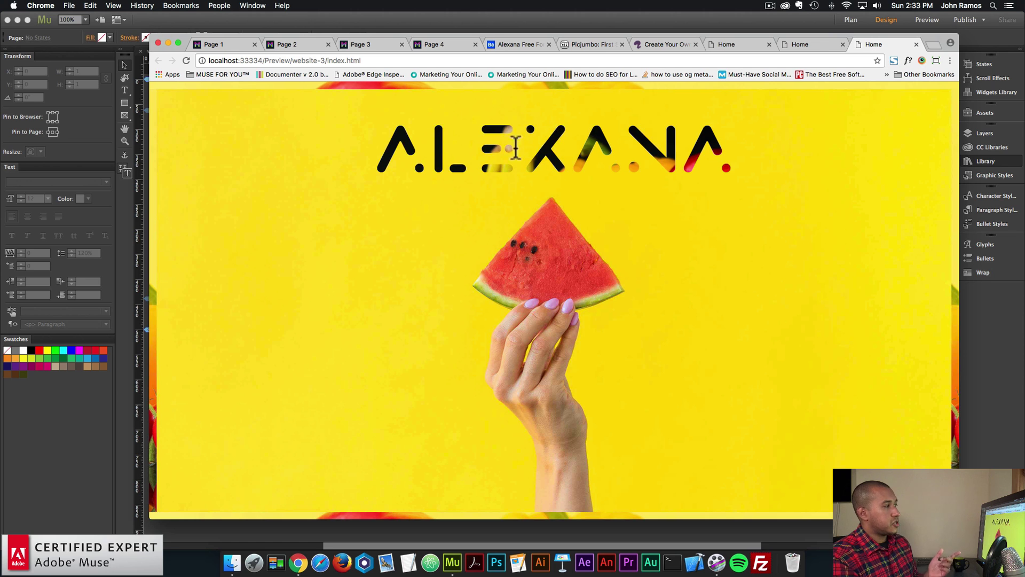
left_click(995, 379)
Search the Library for 'font smoother' and place the Font Smoother Light Widget on the page.
type("font")
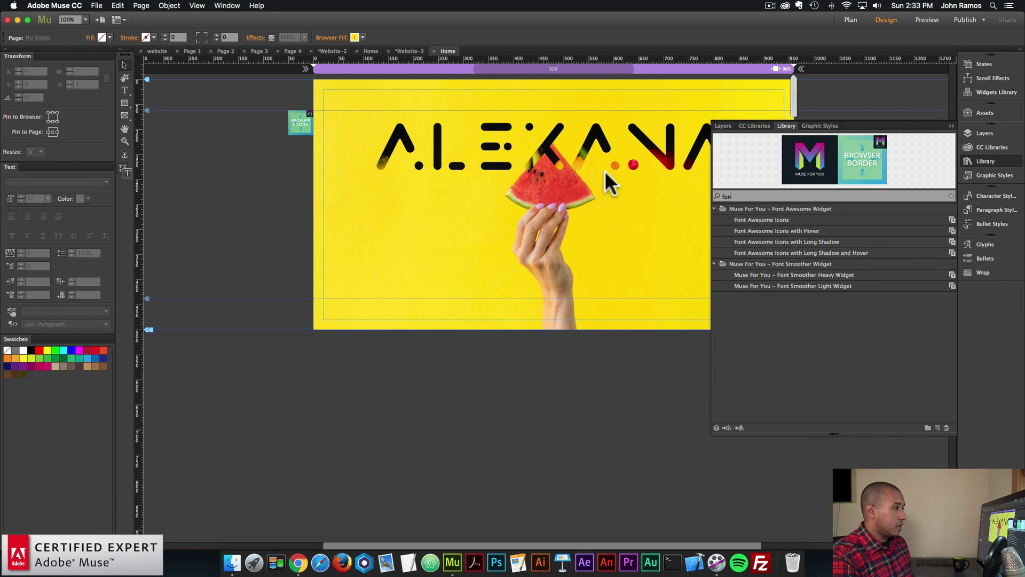
type(" smo")
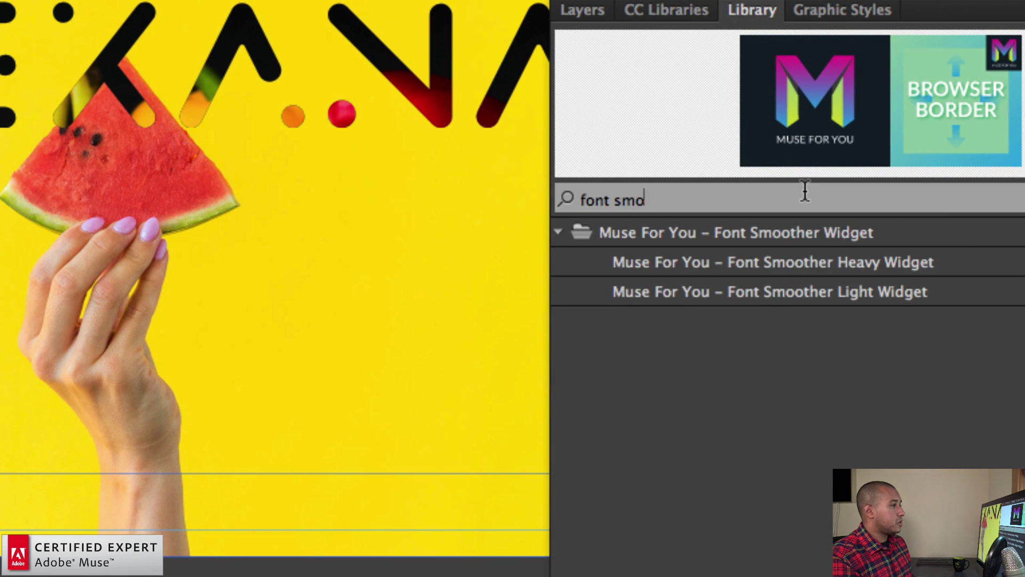
type("other")
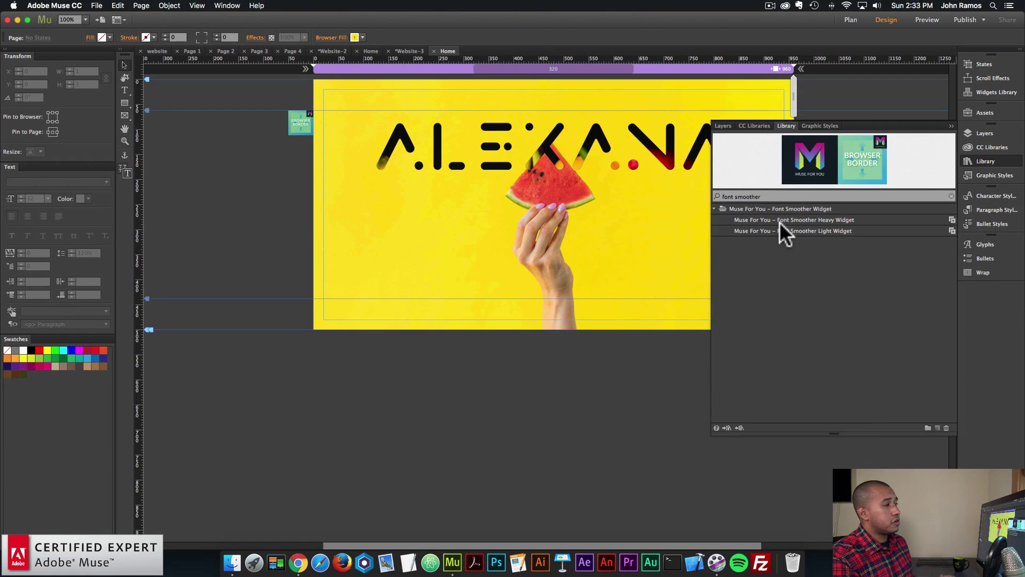
left_click(750, 291)
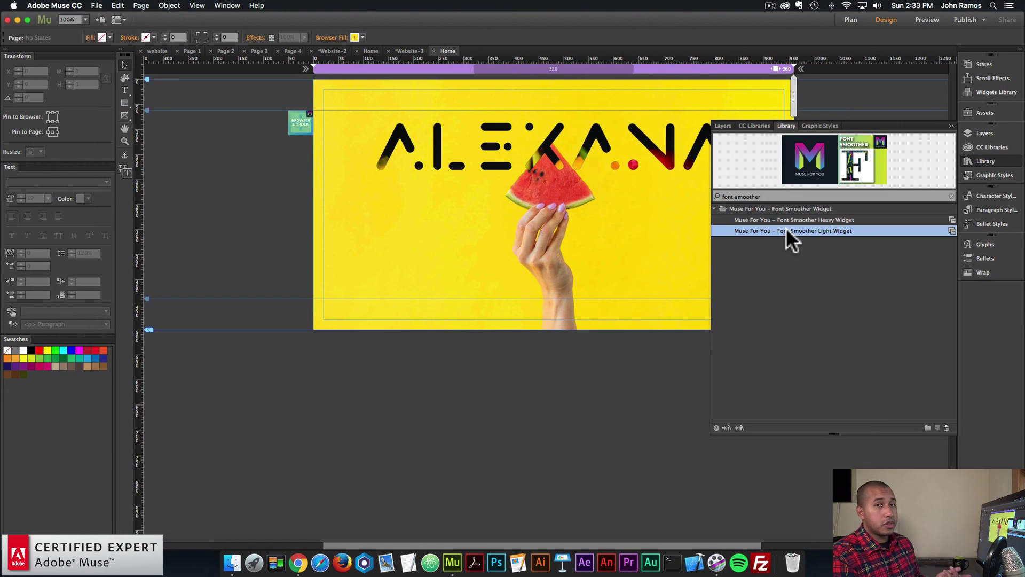
left_click_drag(792, 231, 299, 157)
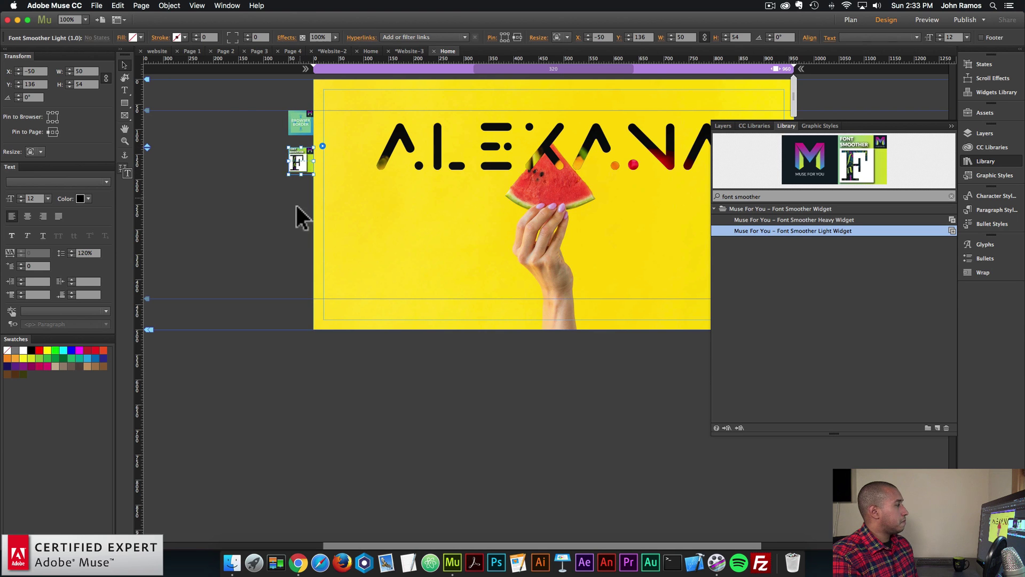
Preview the page in the browser, then open the headline's Image Text text settings.
left_click(97, 5)
left_click(140, 160)
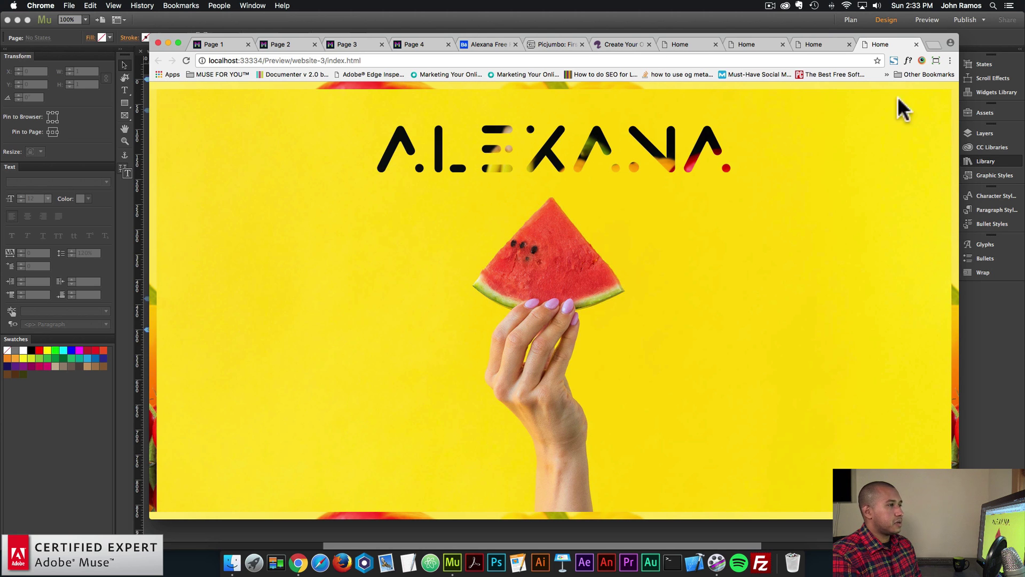
left_click(991, 385)
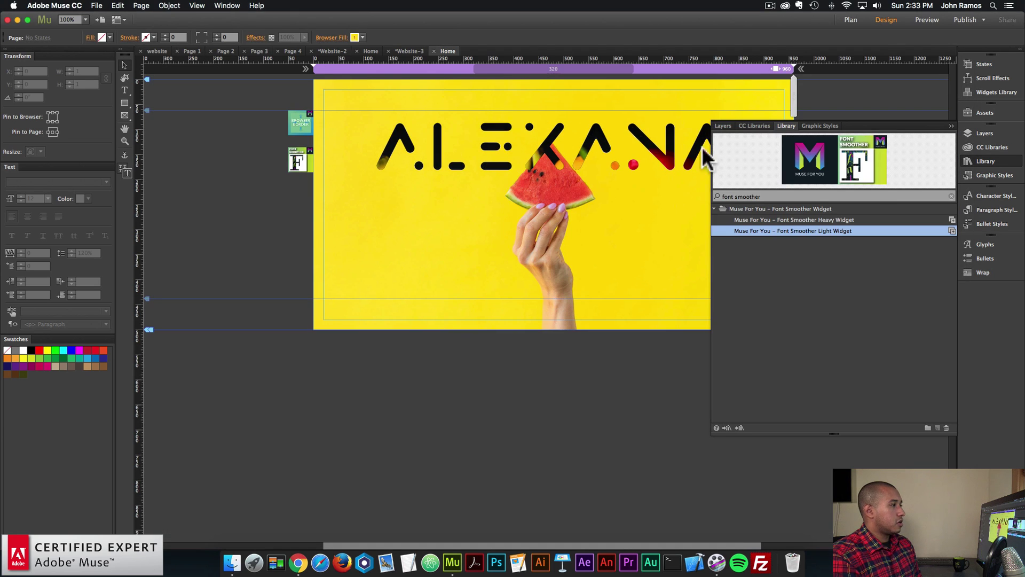
left_click(961, 164)
left_click(803, 122)
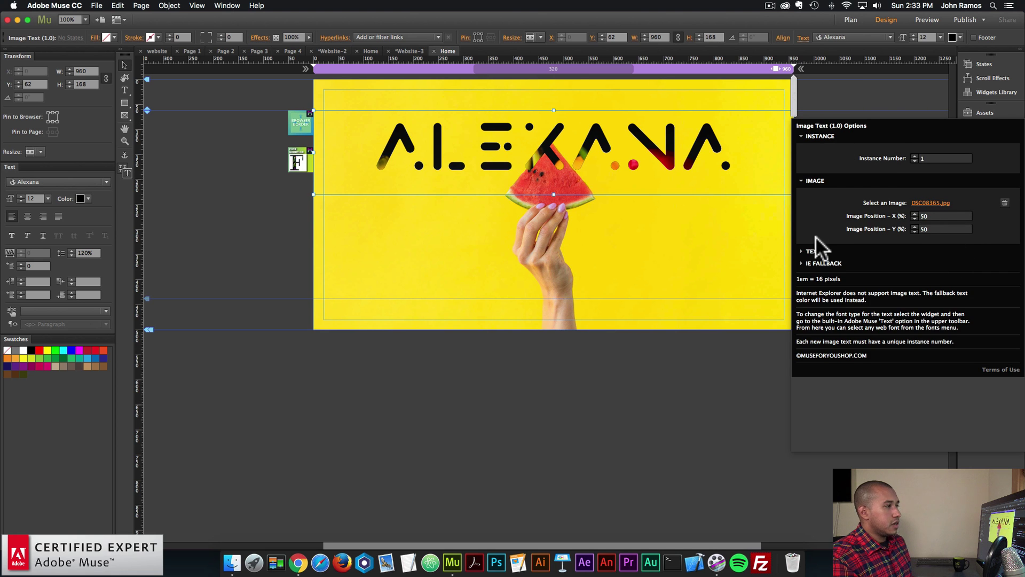
left_click(817, 251)
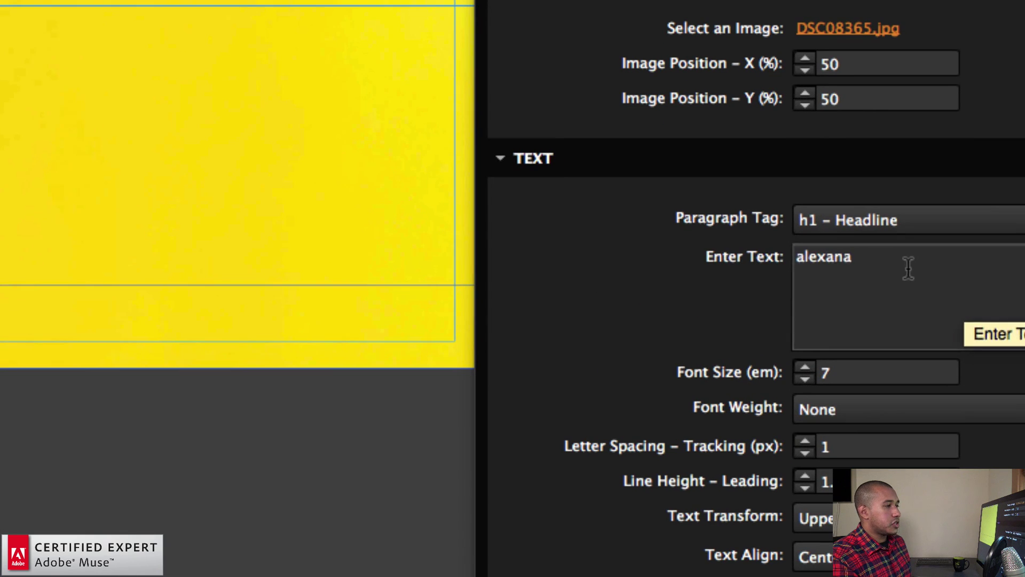
Change the image-text headline from 'alexana' to 'delish'.
left_click_drag(951, 290, 888, 290)
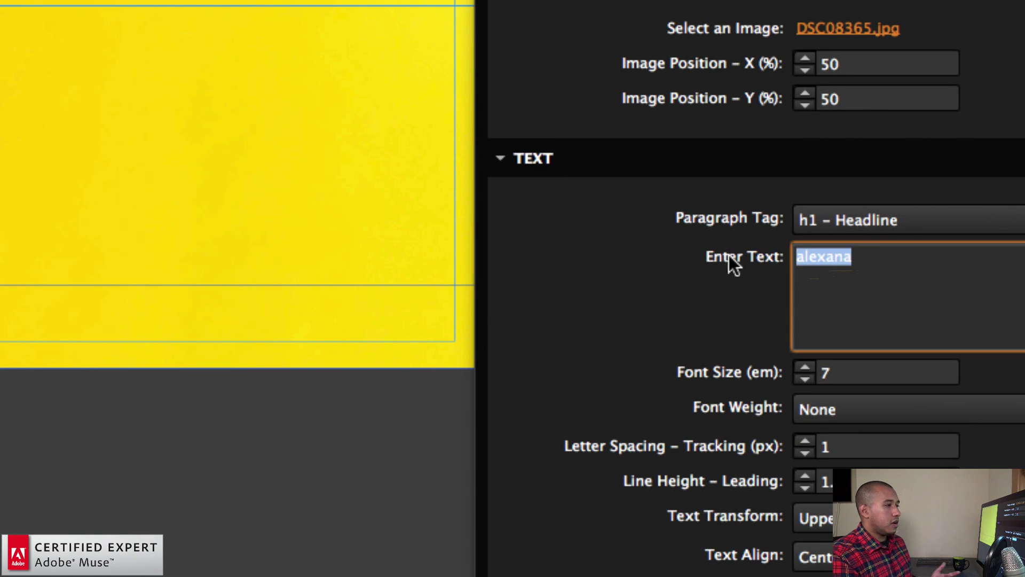
type("delish")
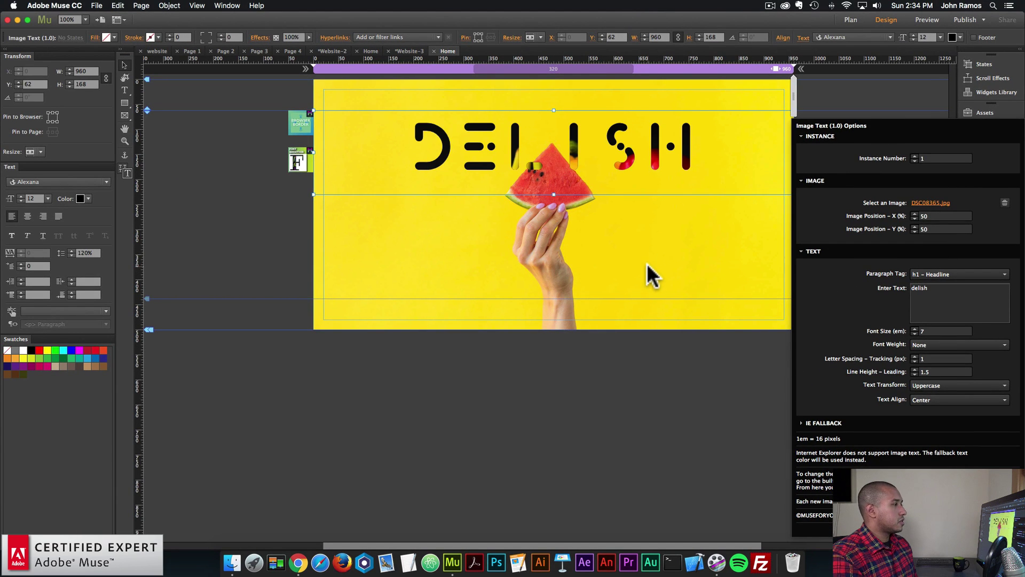
left_click(646, 264)
Swap the browser border widget's image to DSC08365.jpg from the same folder.
left_click(312, 116)
left_click(322, 104)
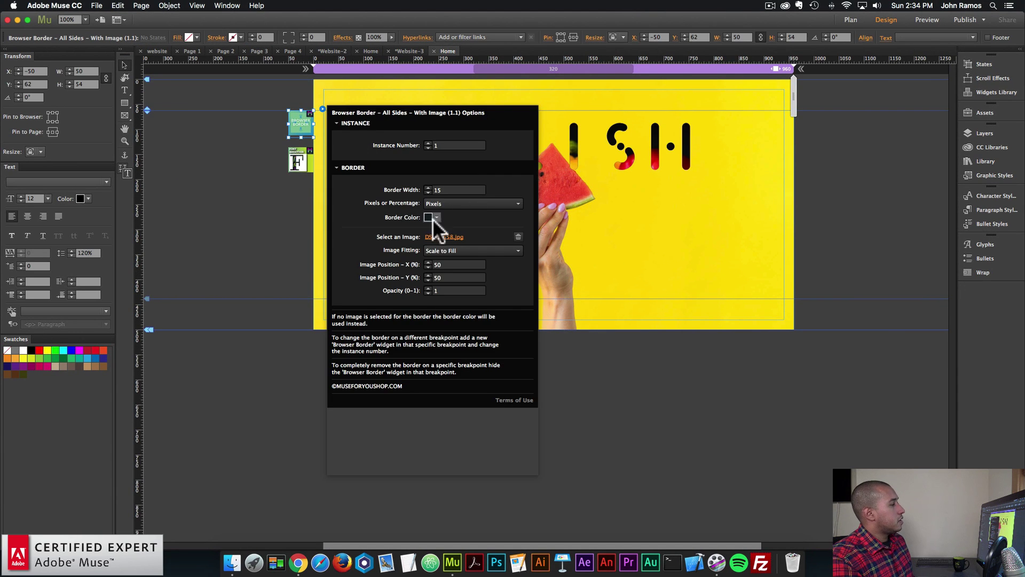
left_click(432, 235)
left_click(504, 98)
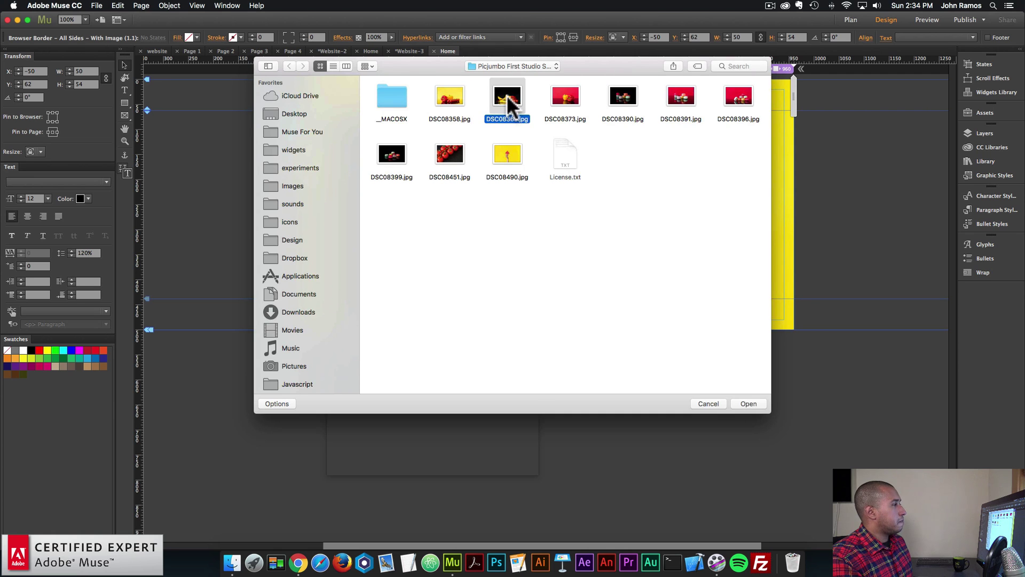
double_click(507, 101)
left_click(282, 214)
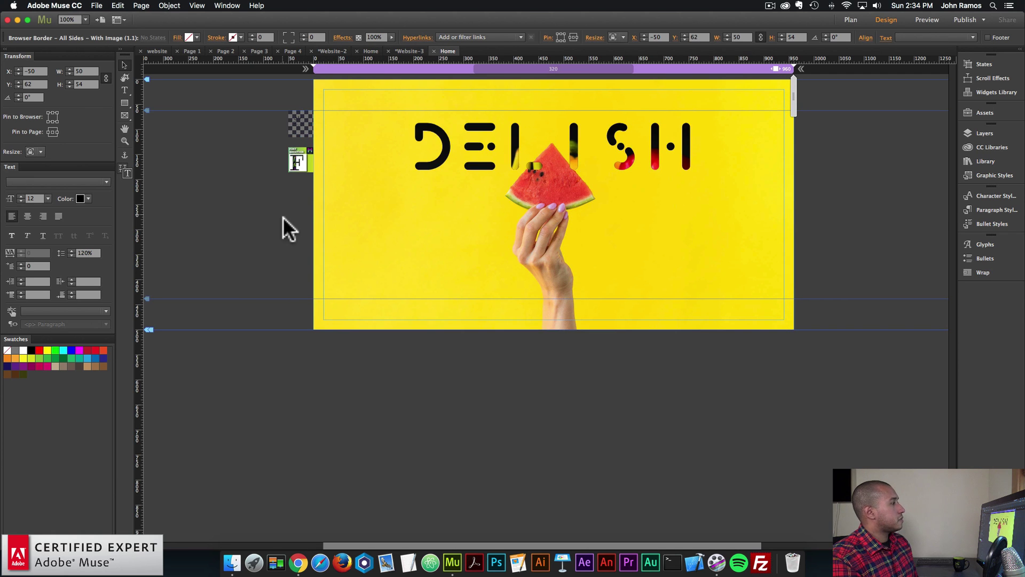
left_click(96, 5)
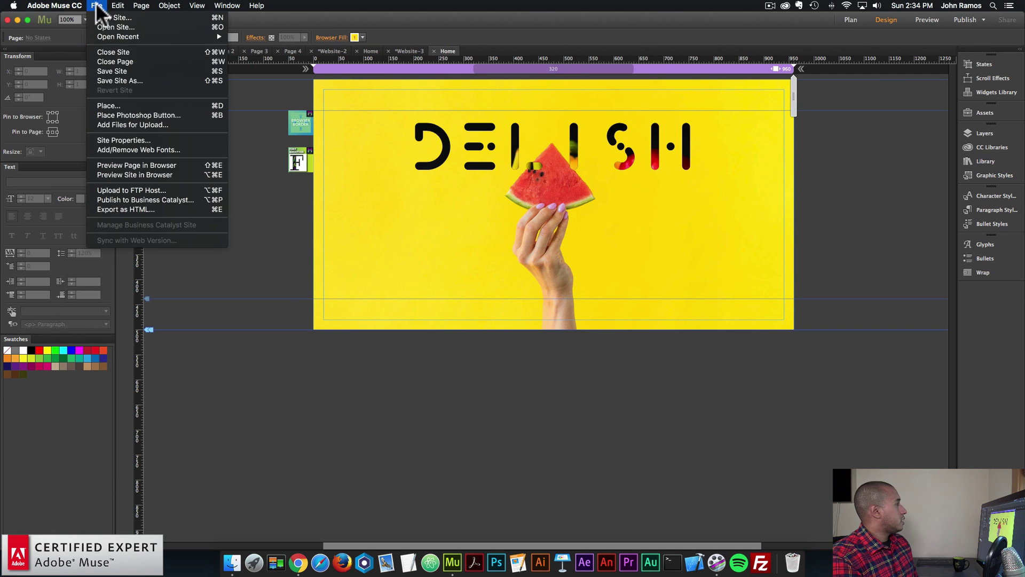
Preview the DELISH page in Chrome, then return to Muse.
left_click(127, 165)
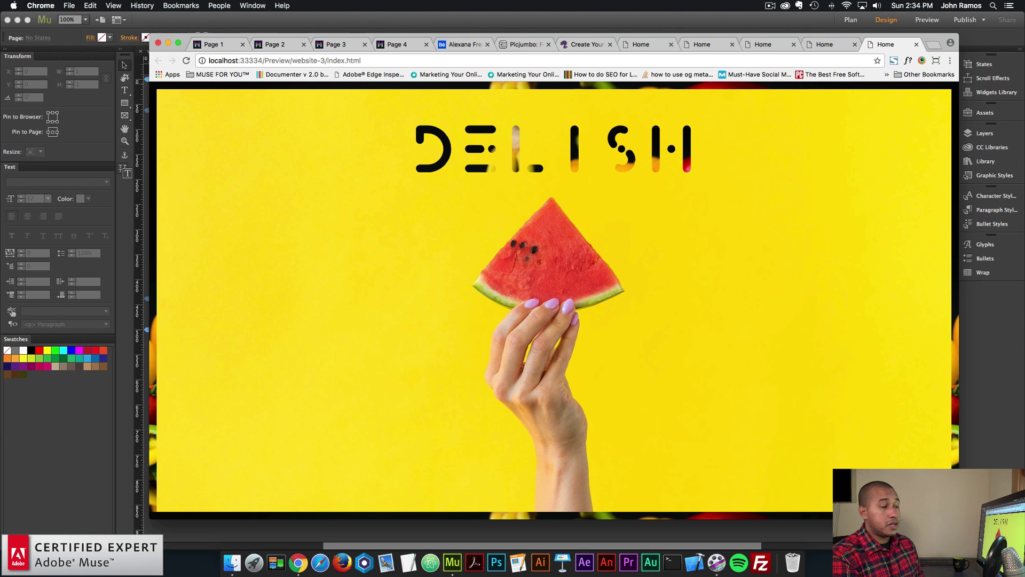
key("super+Tab")
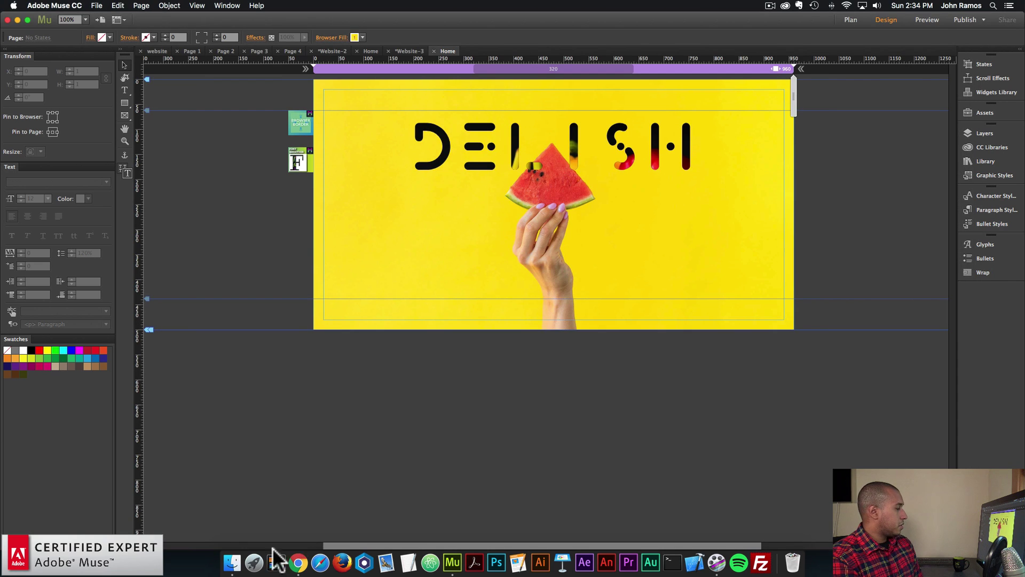
In Finder, select the four icon PNGs in assets > Social Media Icons.
left_click(232, 562)
left_click(524, 200)
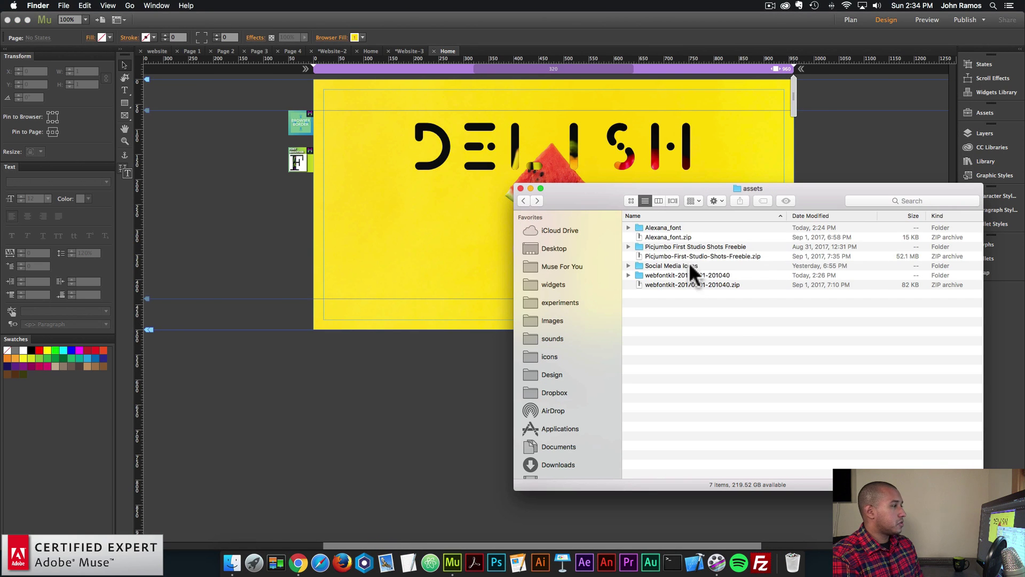
double_click(652, 261)
left_click_drag(650, 298, 849, 222)
Place the facebook, google-plus, twitter and youtube icons in Muse as a row at the banner's lower right.
left_click_drag(682, 218, 211, 231)
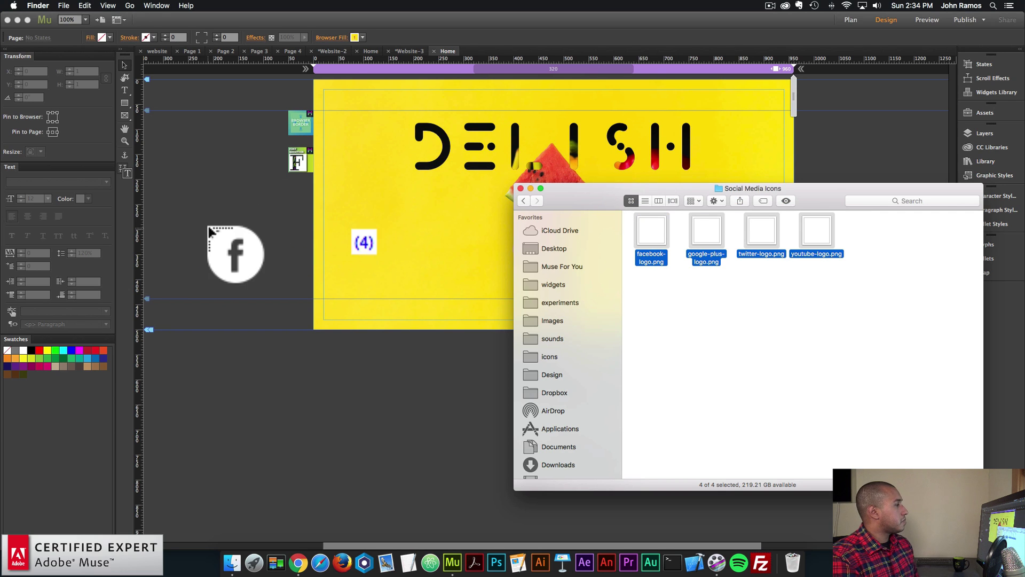
left_click(209, 227)
left_click(238, 225)
left_click(274, 225)
left_click(303, 229)
left_click_drag(215, 263, 761, 290)
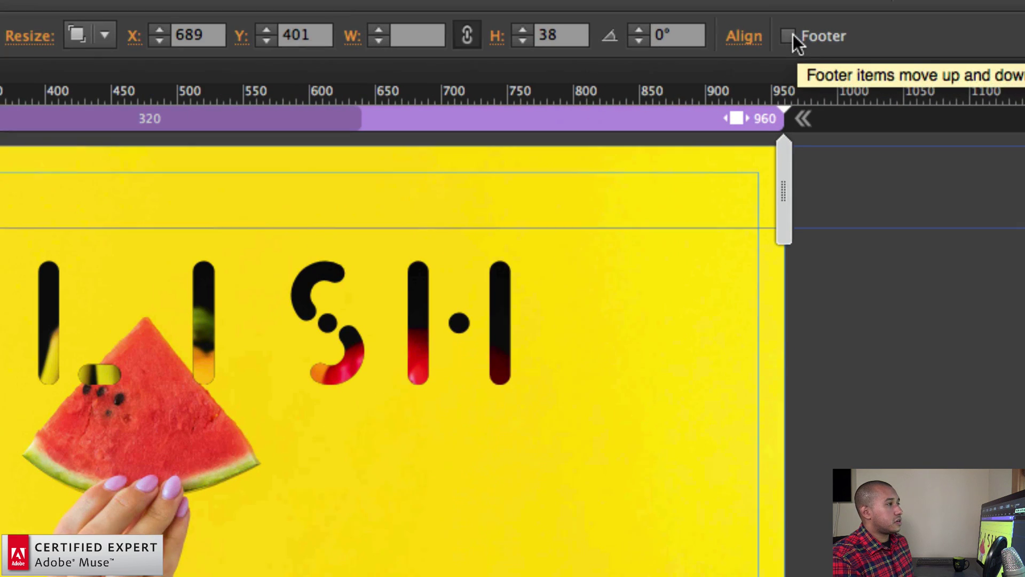
Pin the four social icons to the footer, even their spacing, and shift the row left along the guide.
left_click(796, 37)
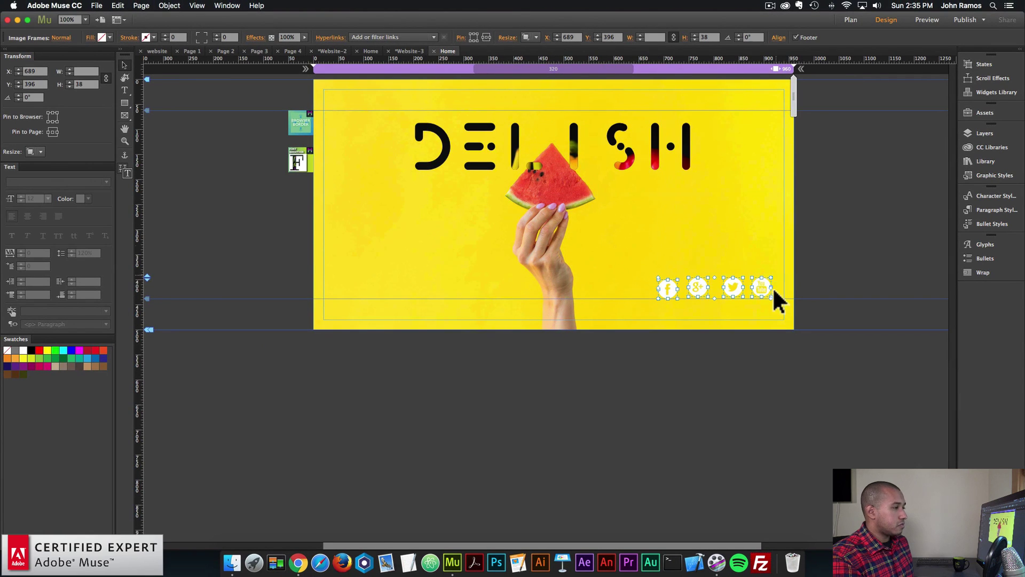
left_click_drag(773, 287, 755, 293)
left_click(727, 291)
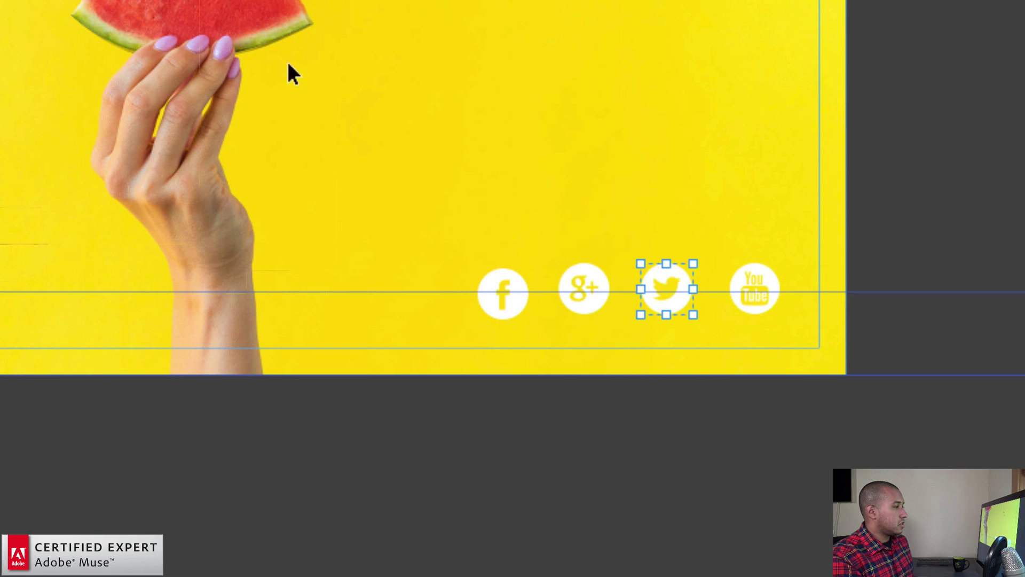
left_click(569, 280)
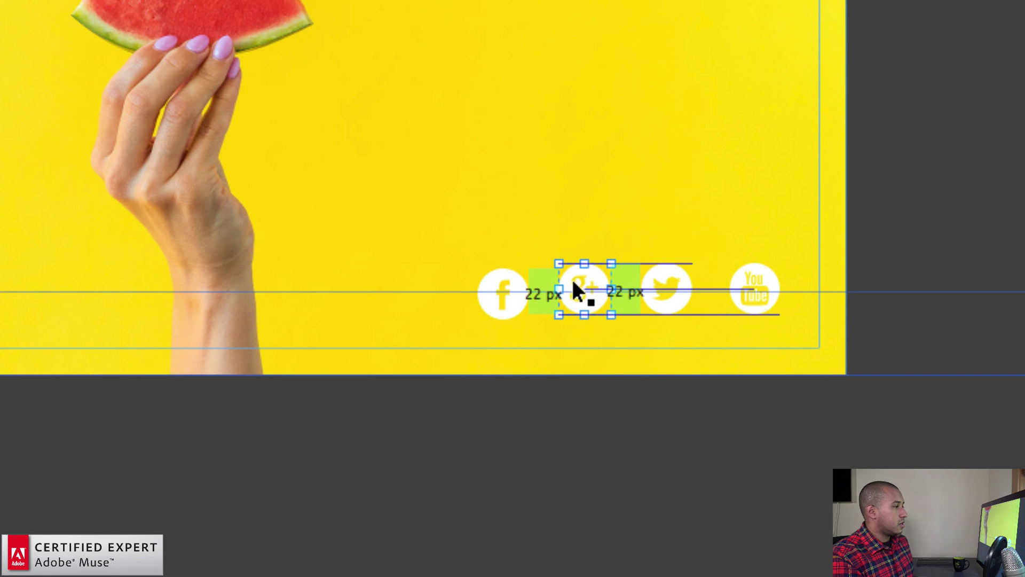
mouse_move(517, 288)
left_mouse_down()
mouse_move(498, 283)
mouse_move(518, 283)
left_mouse_up()
left_click_drag(737, 279, 734, 278)
left_click_drag(778, 320, 517, 286)
left_click_drag(518, 285, 475, 288)
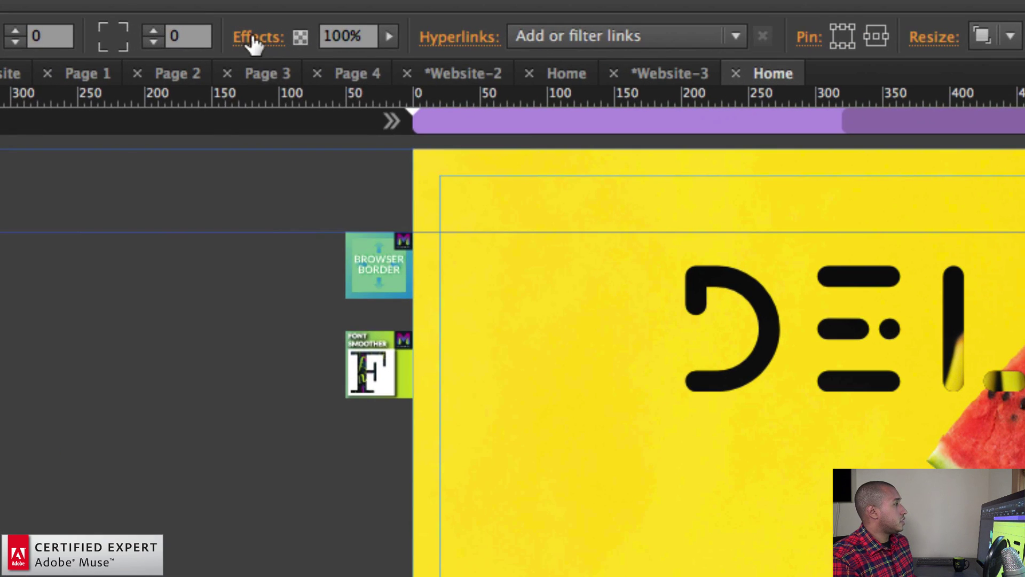
Turn on Glow for the social icons with a black glow colour.
left_click(254, 38)
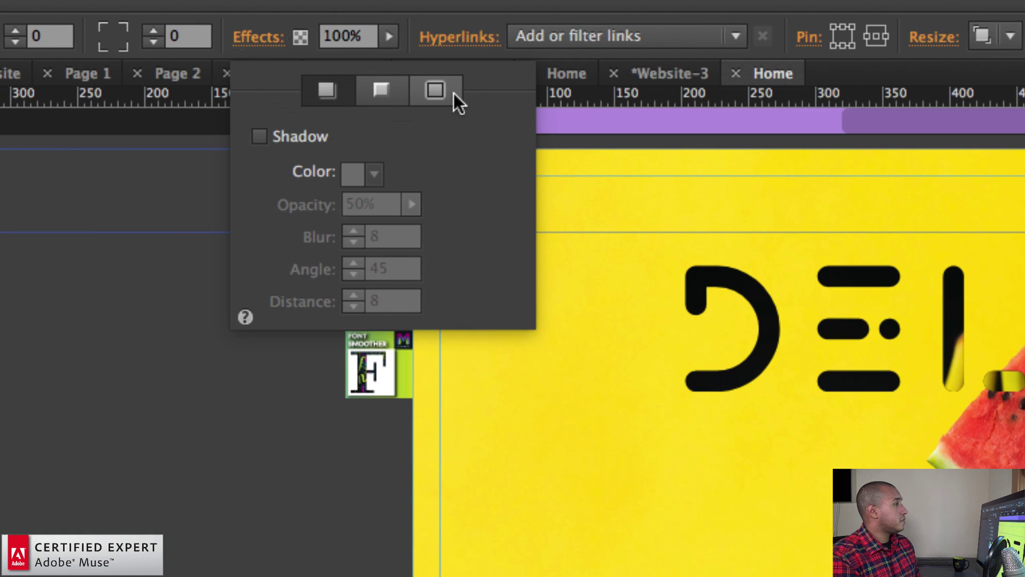
left_click(321, 57)
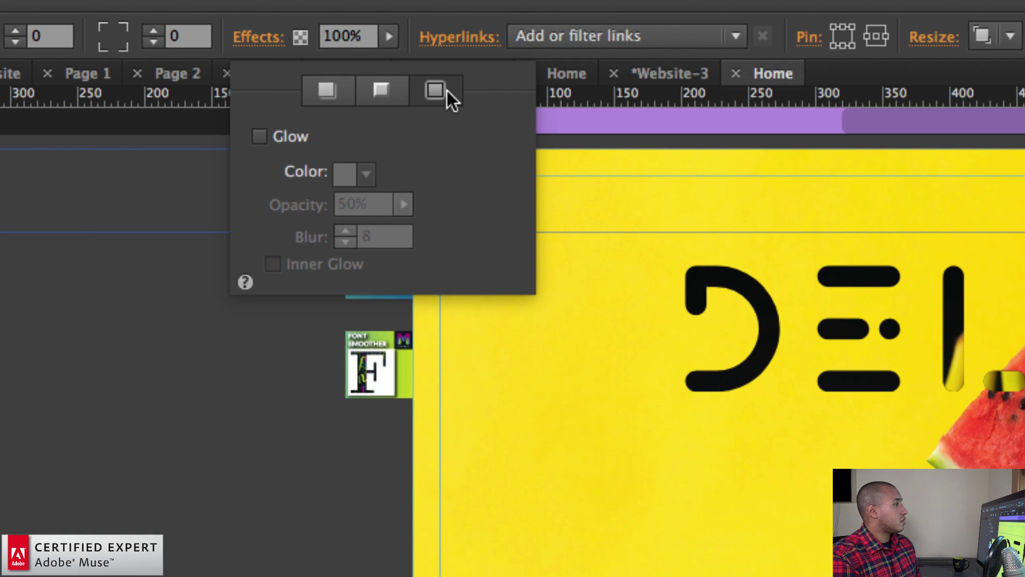
left_click(258, 137)
left_click(372, 171)
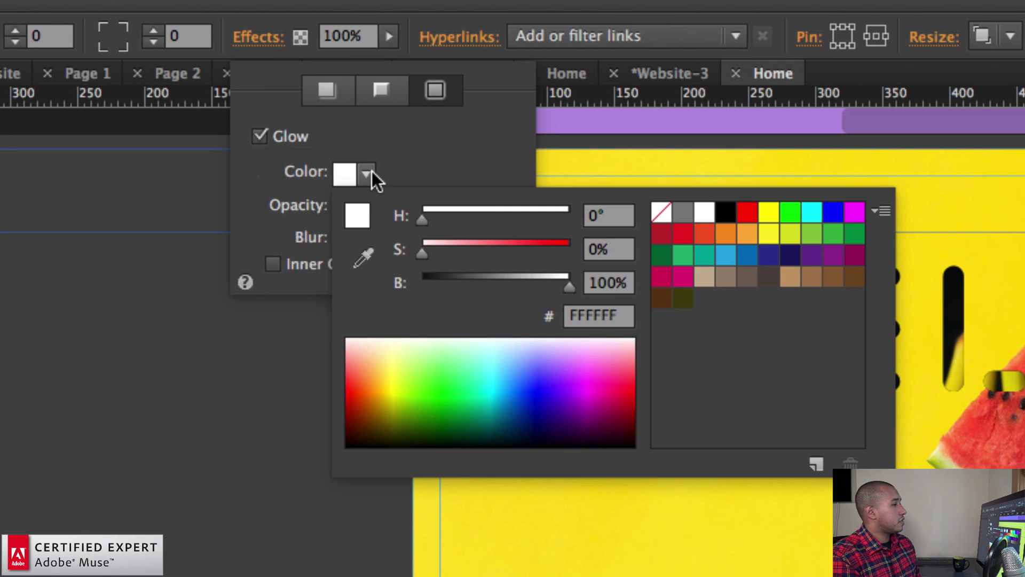
left_click(729, 211)
left_click(491, 176)
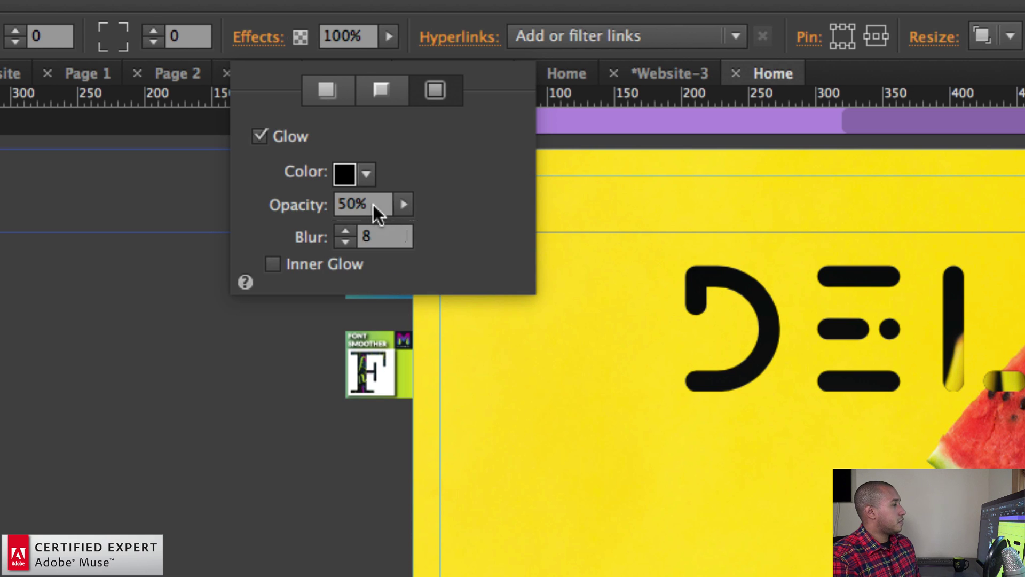
Set the glow opacity to 100% and the blur to 250.
type("100")
key("Return")
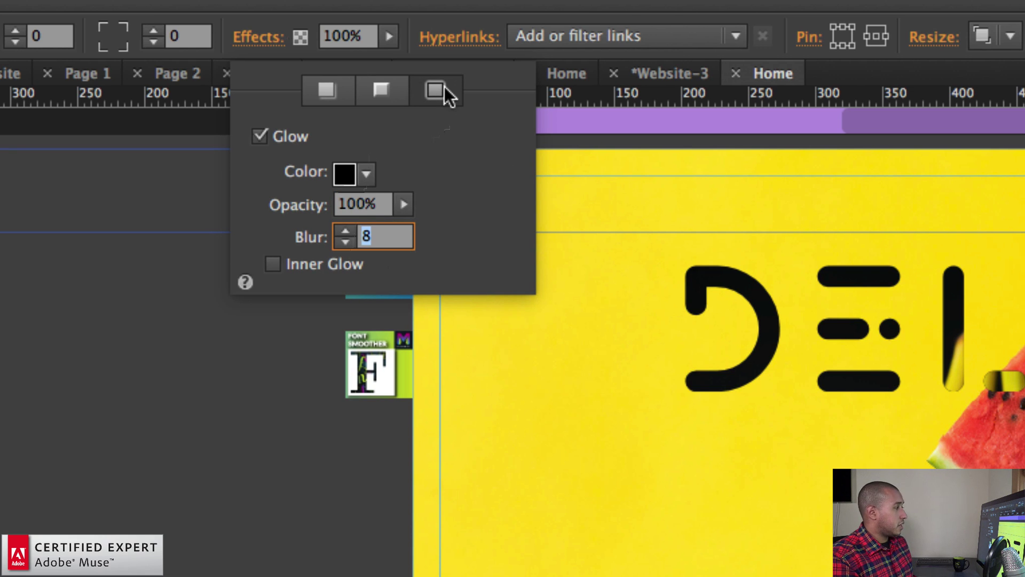
type("3")
type("50")
key("Return")
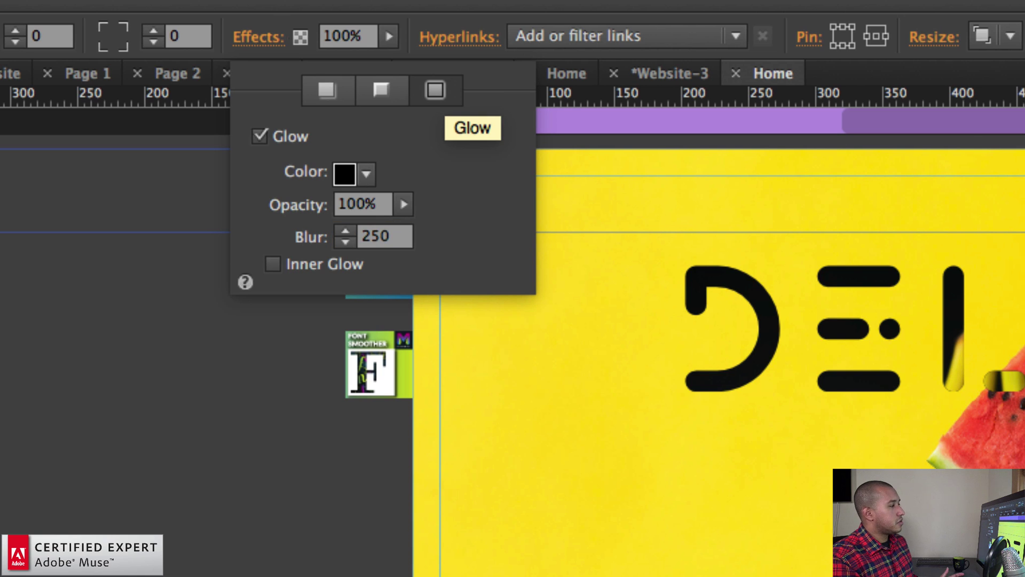
type("300")
key("Escape")
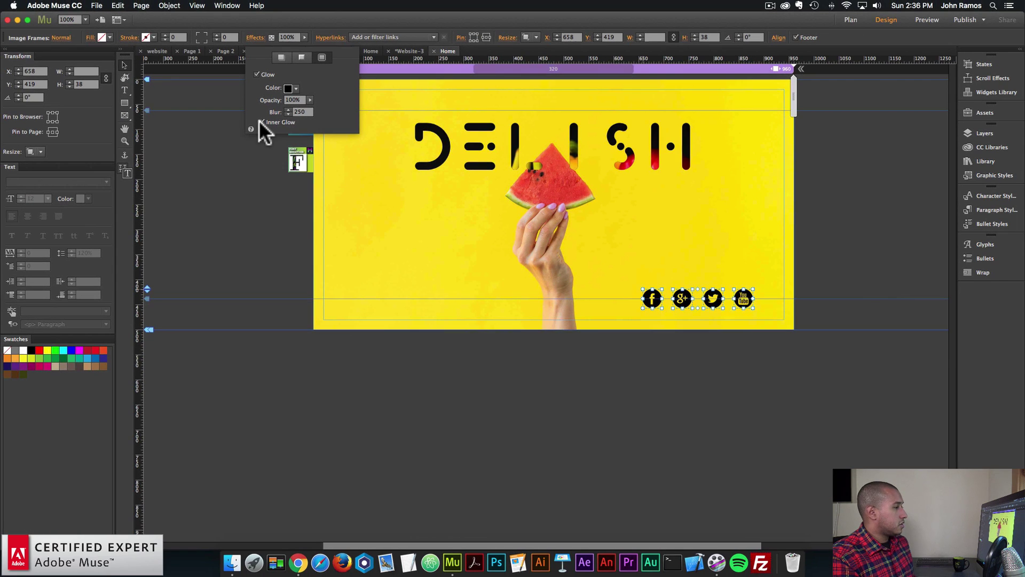
Enable Inner Glow so the icons render black.
left_click(261, 121)
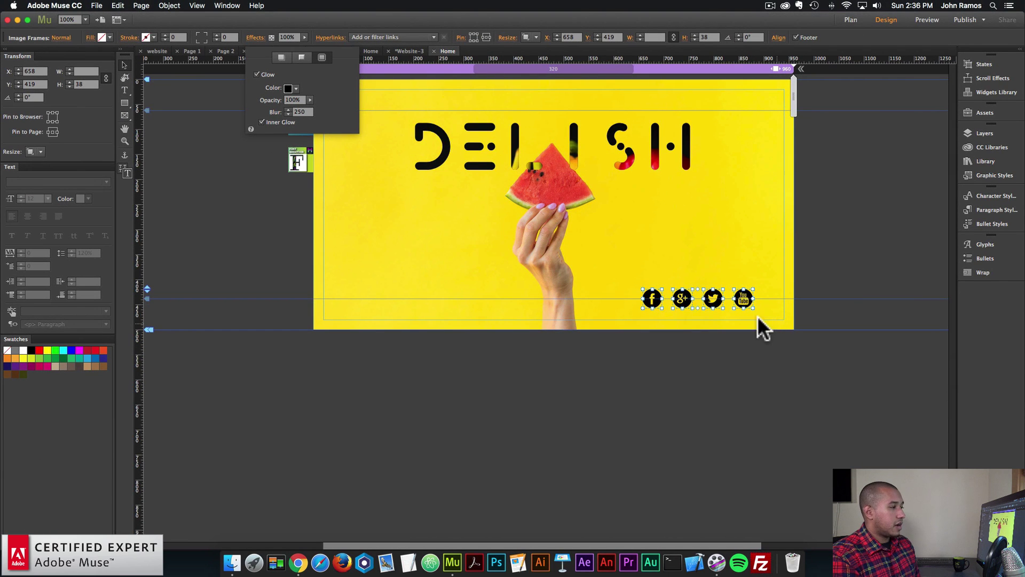
left_click(261, 122)
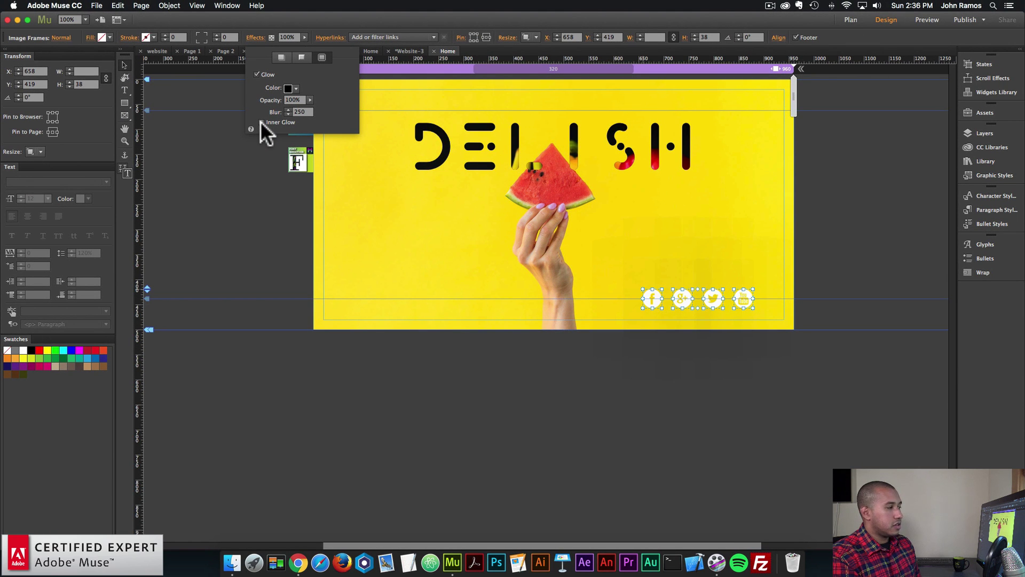
left_click(262, 122)
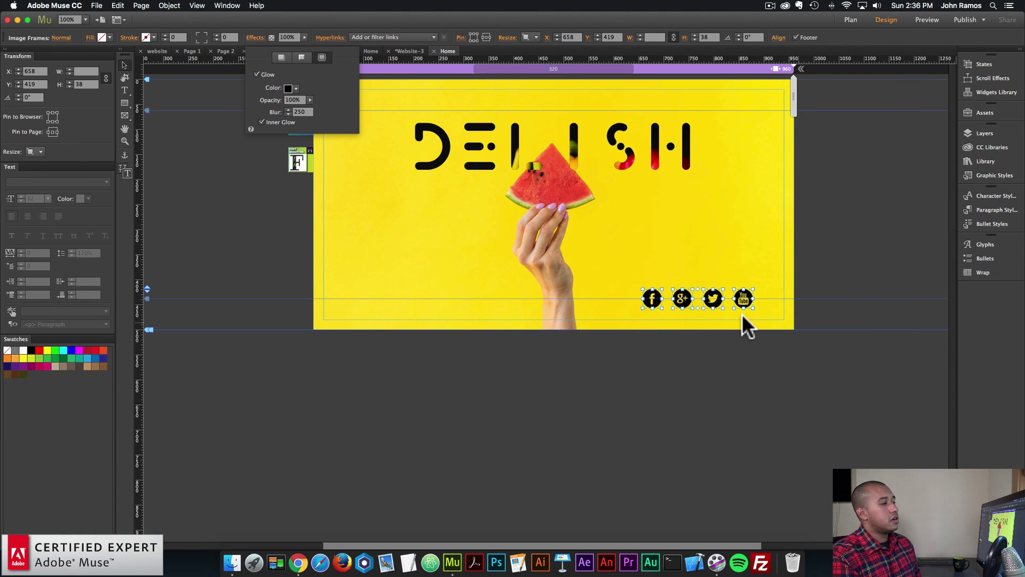
left_click(743, 314)
Select the four black icons and nudge the row right to about X 669, Y 419.
left_click(803, 331)
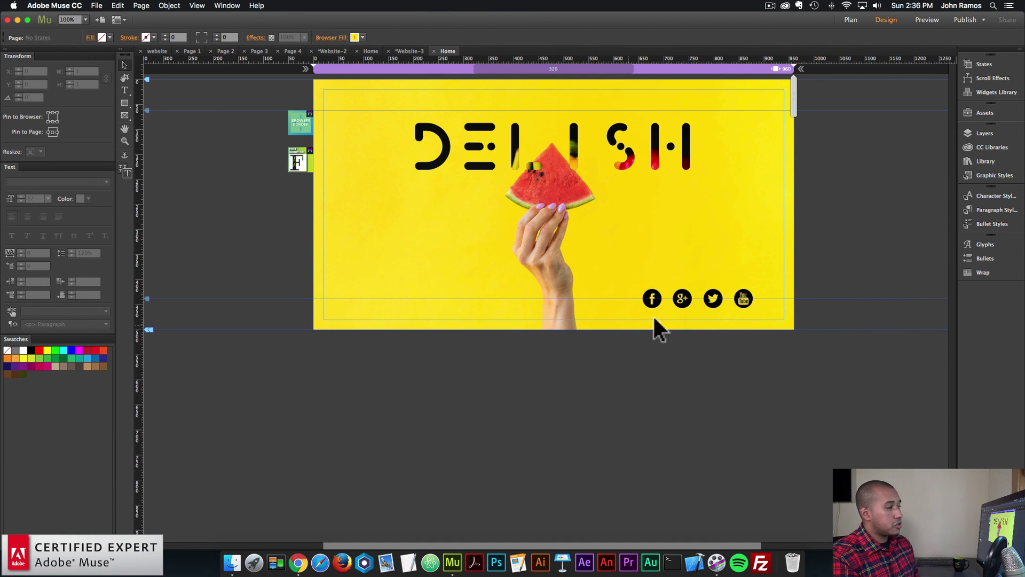
left_click_drag(643, 274, 742, 298)
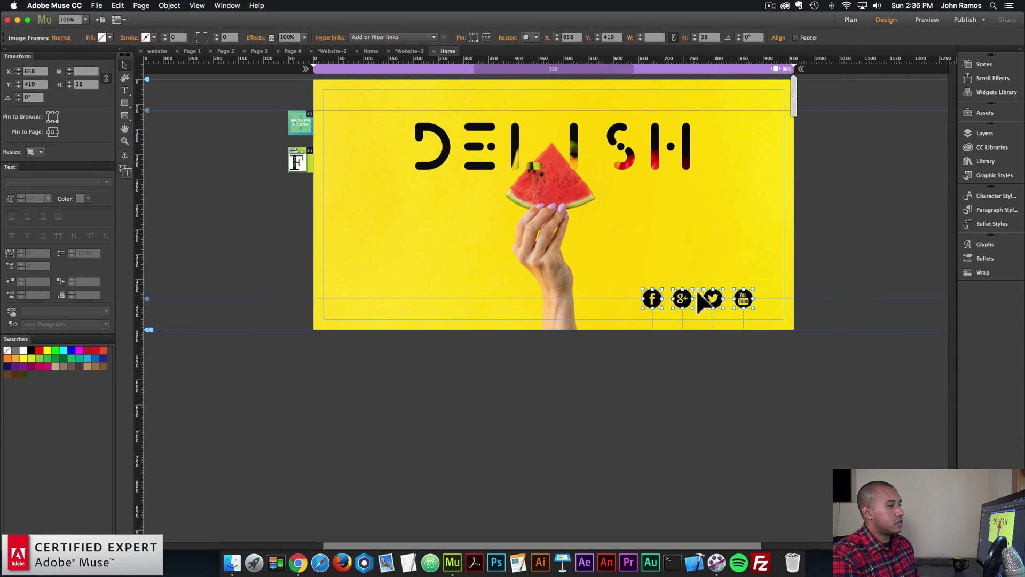
left_click(799, 376)
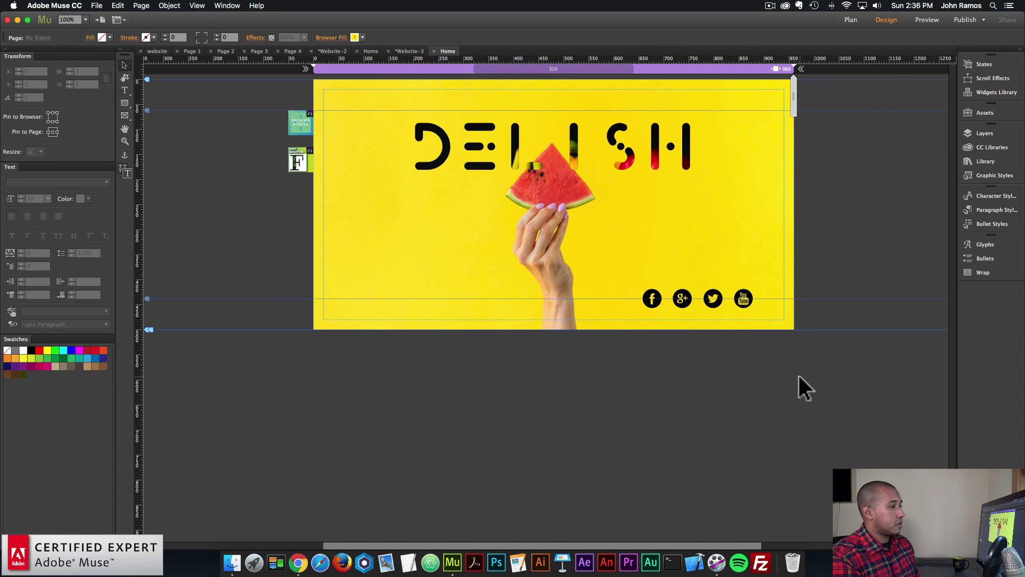
left_click_drag(740, 297, 750, 305)
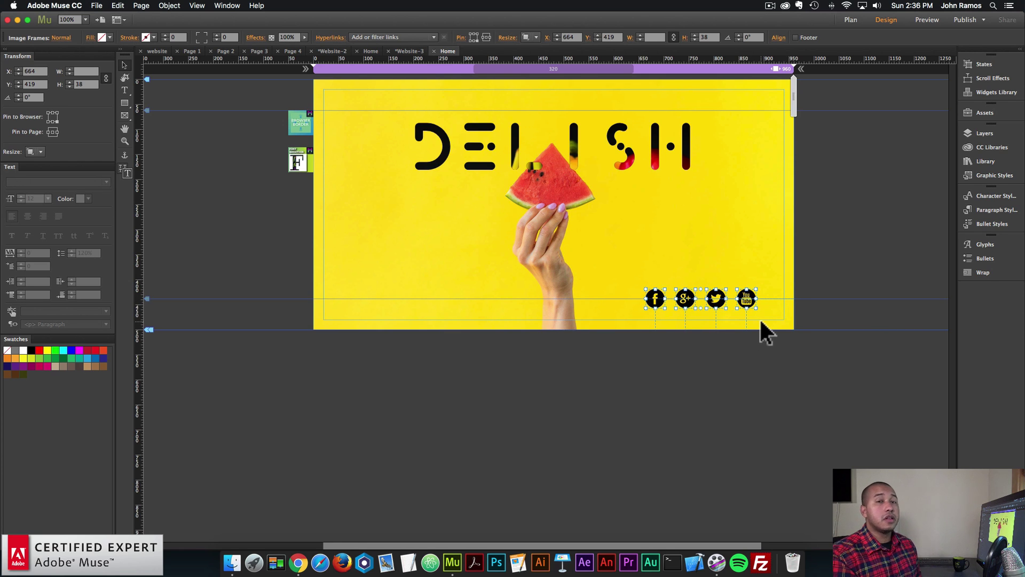
left_click_drag(752, 302, 753, 300)
left_click(785, 395)
Preview the whole DELISH site in Chrome from Muse.
left_click(97, 5)
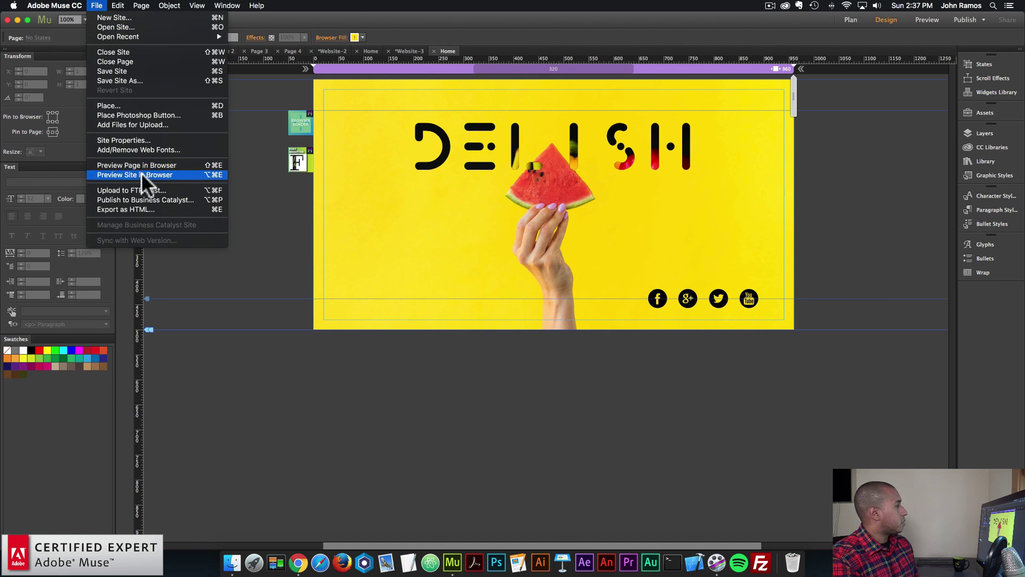
left_click(139, 165)
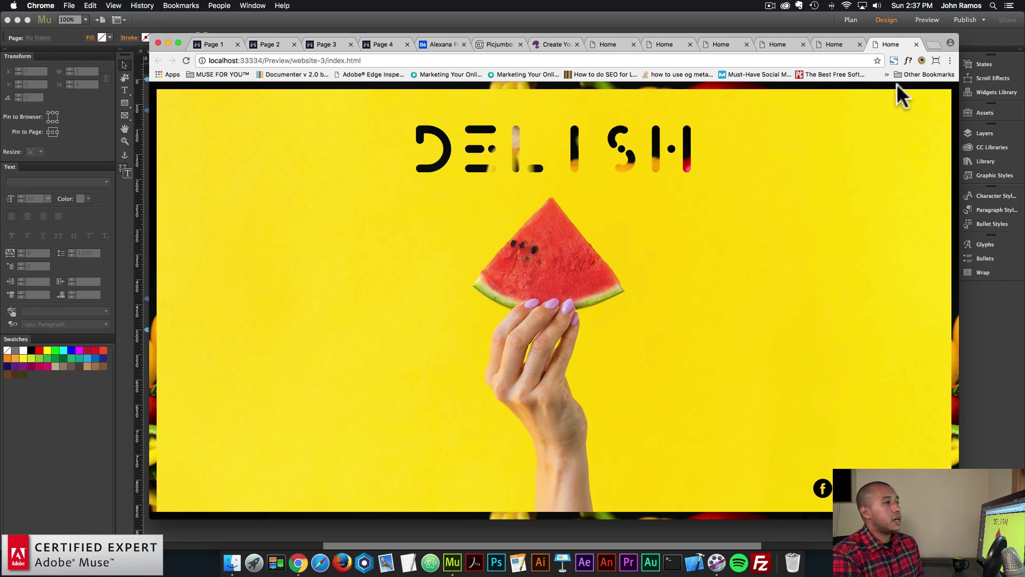
Load museforyoushop in a new tab and go through to the widget store.
left_click(931, 43)
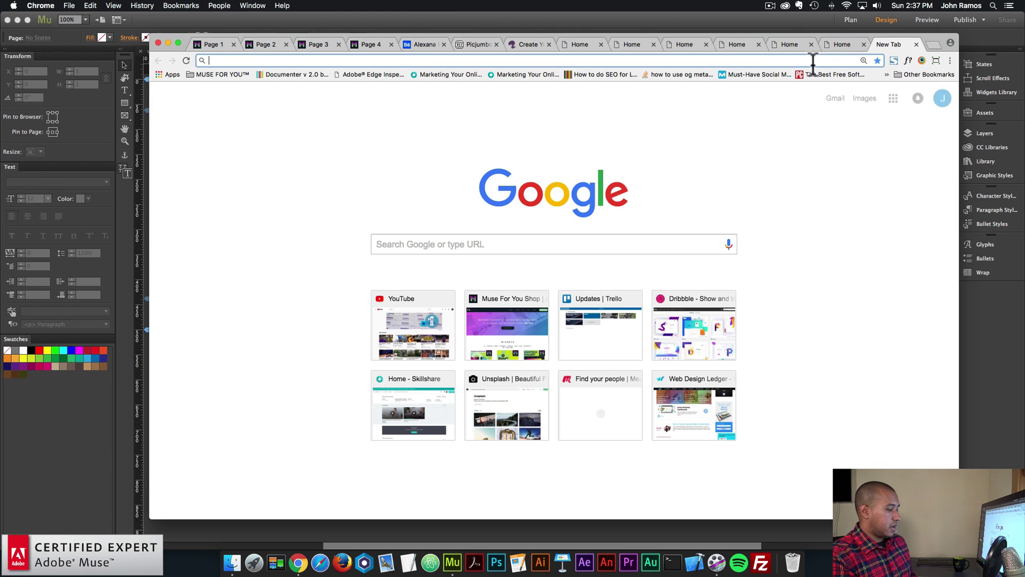
type("museforyoushop.com")
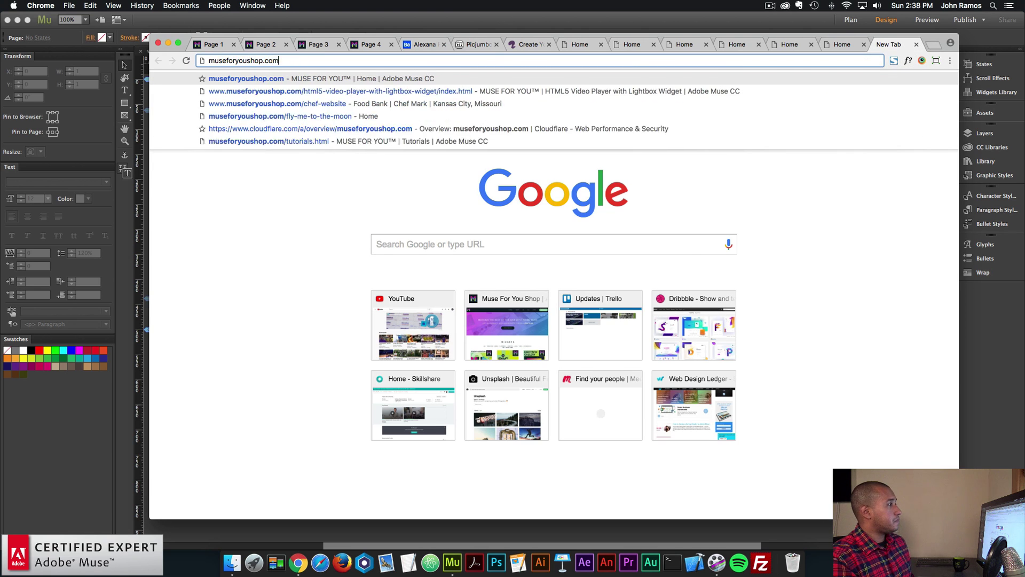
key("Return")
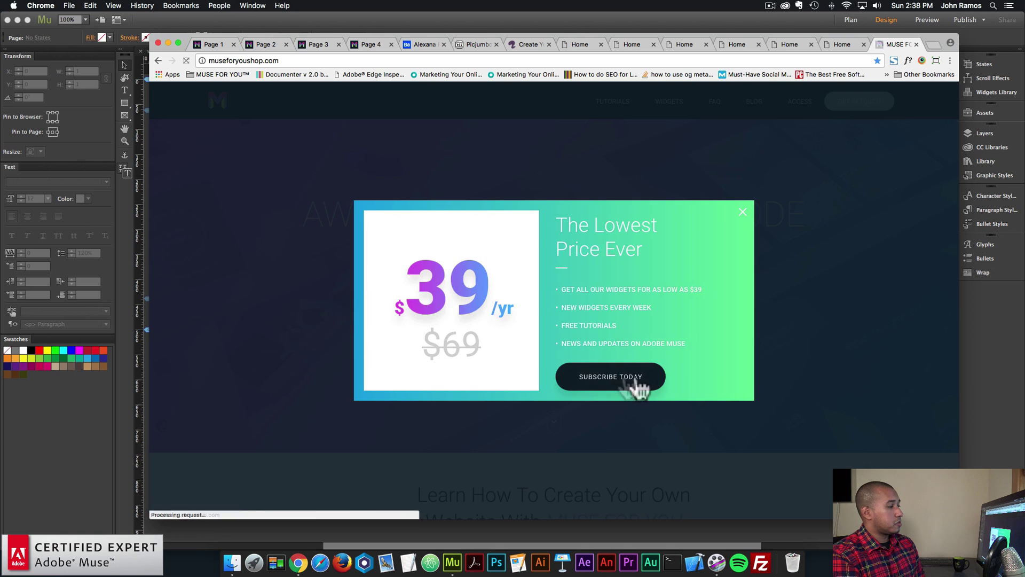
left_click(632, 380)
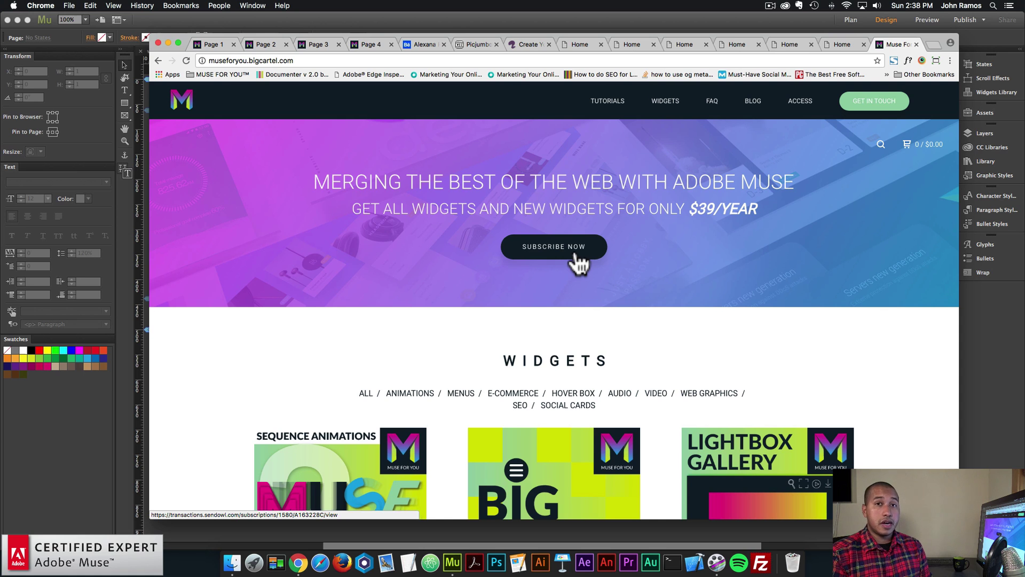
View the Image Text Widget page, then open the $5.00 Browser Border Widget page.
scroll(614, 224, "down", 10)
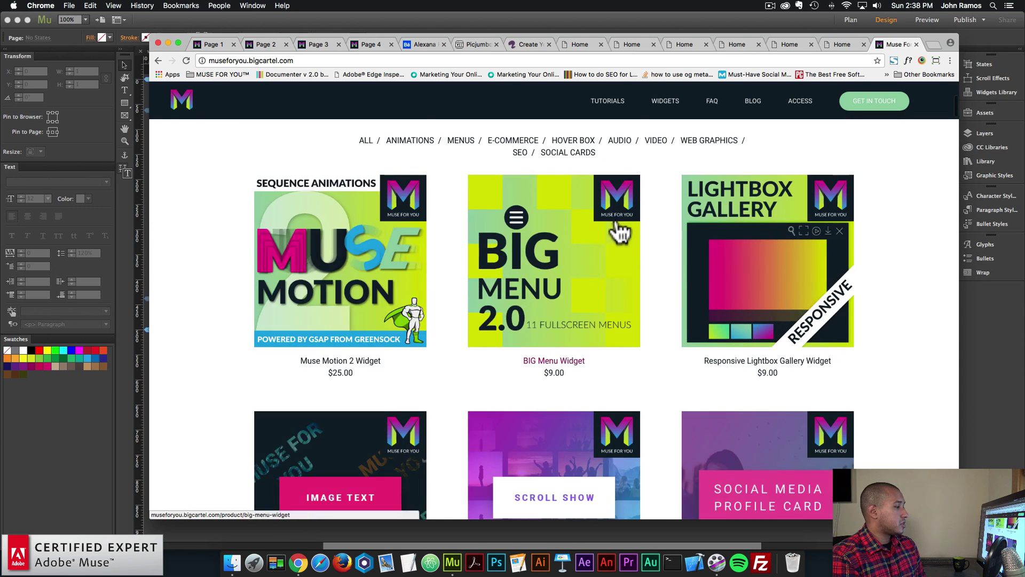
left_click(358, 303)
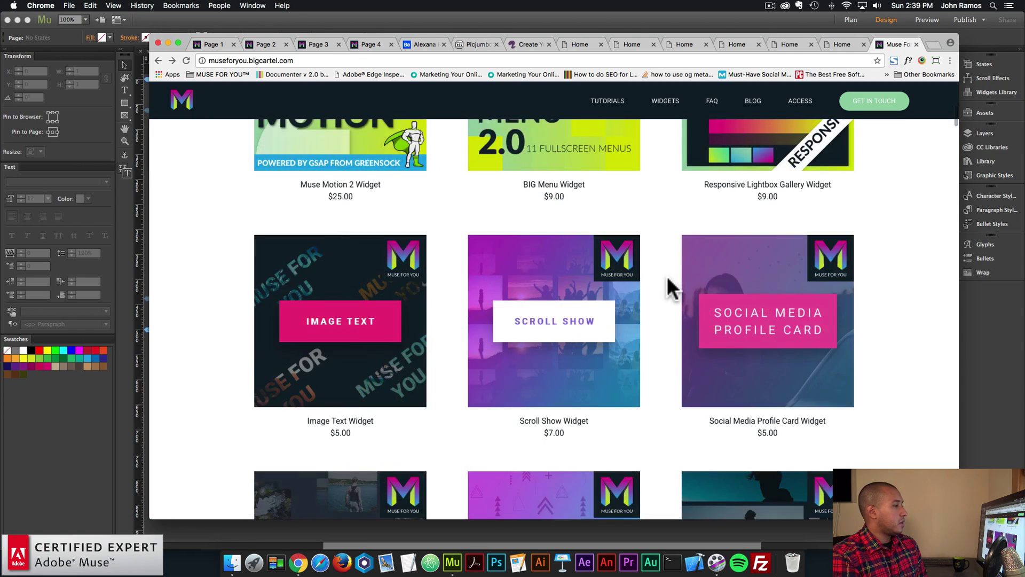
scroll(668, 280, "down", 5)
scroll(671, 291, "down", 15)
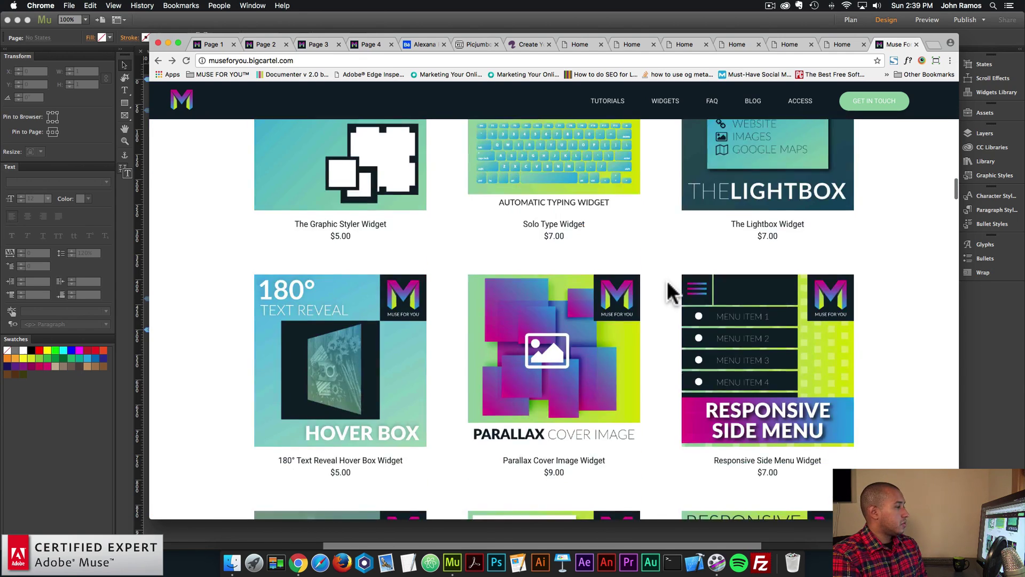
scroll(668, 283, "down", 20)
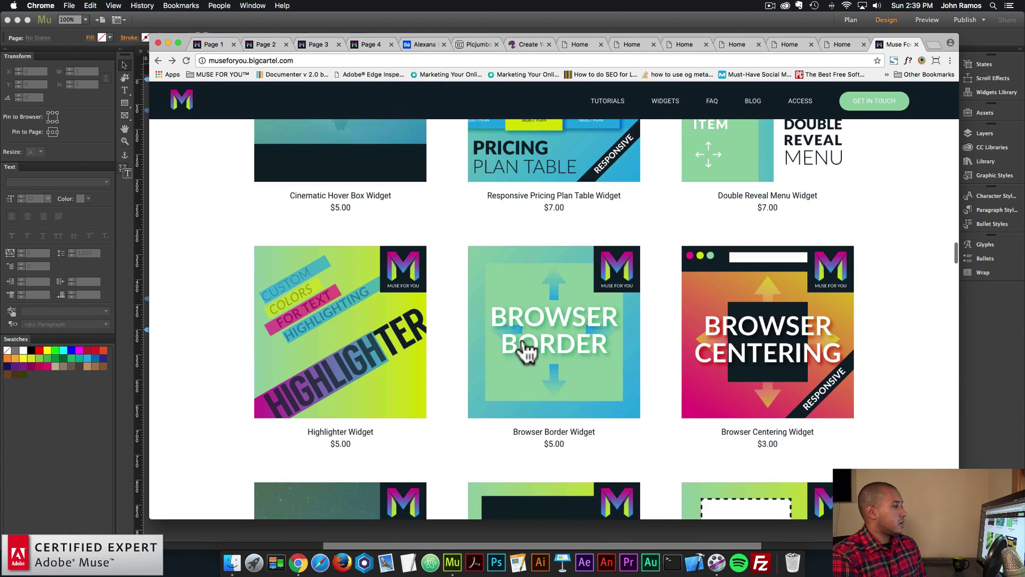
left_click(566, 339)
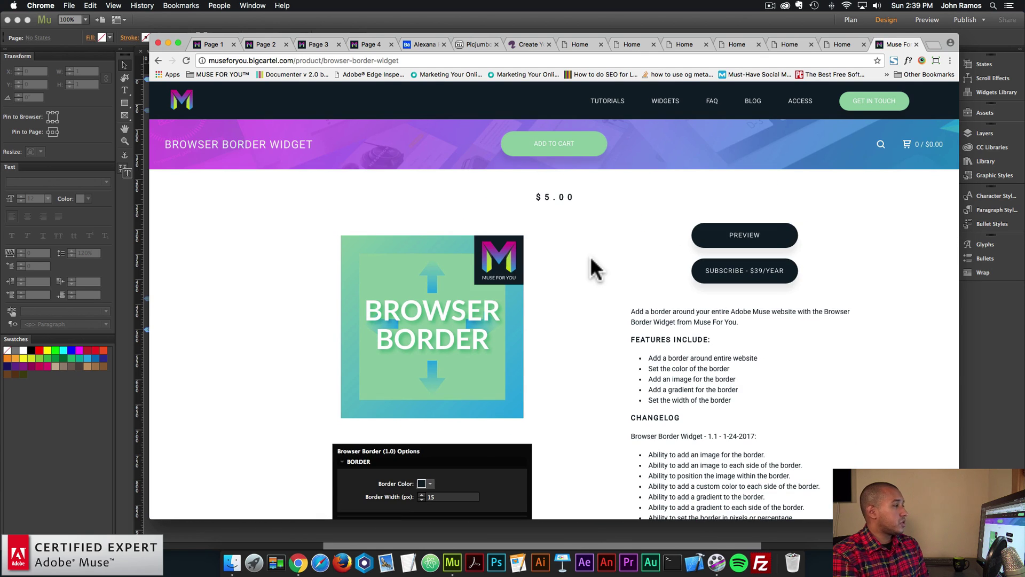